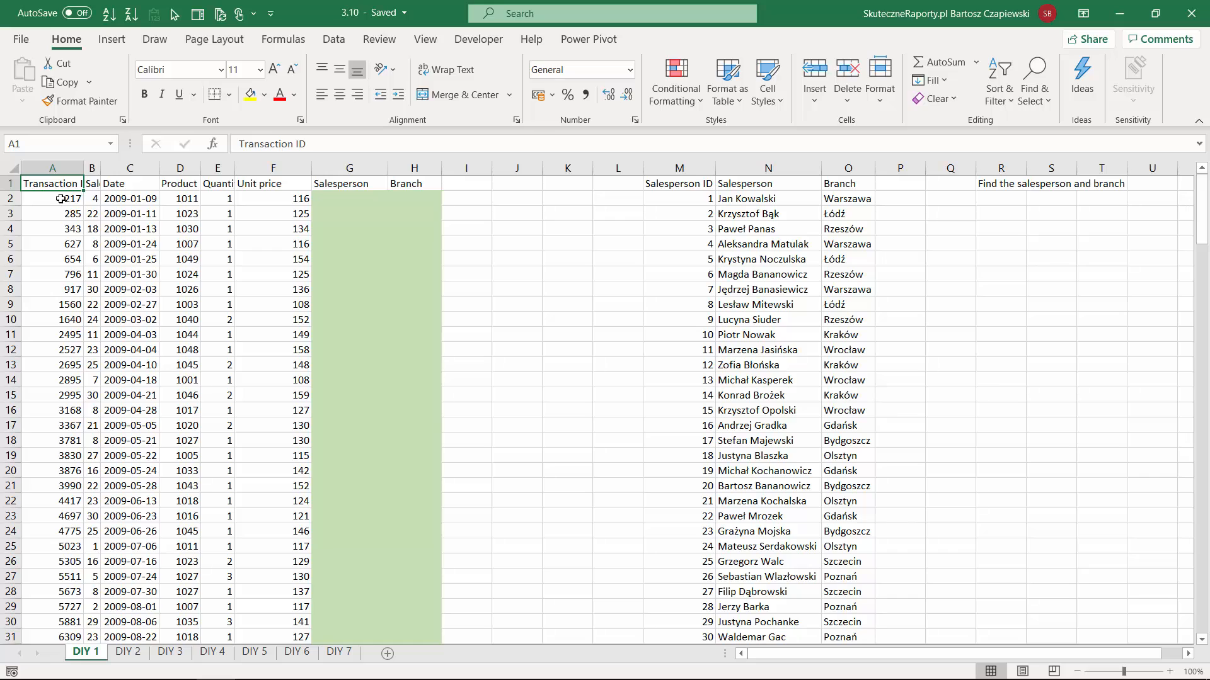
Enter =VLOOKUP(B2;M:O;2;0) in the first Salesperson cell, G2, to look up the salesperson by ID with exact match.
left_click(345, 201)
type("=vlo")
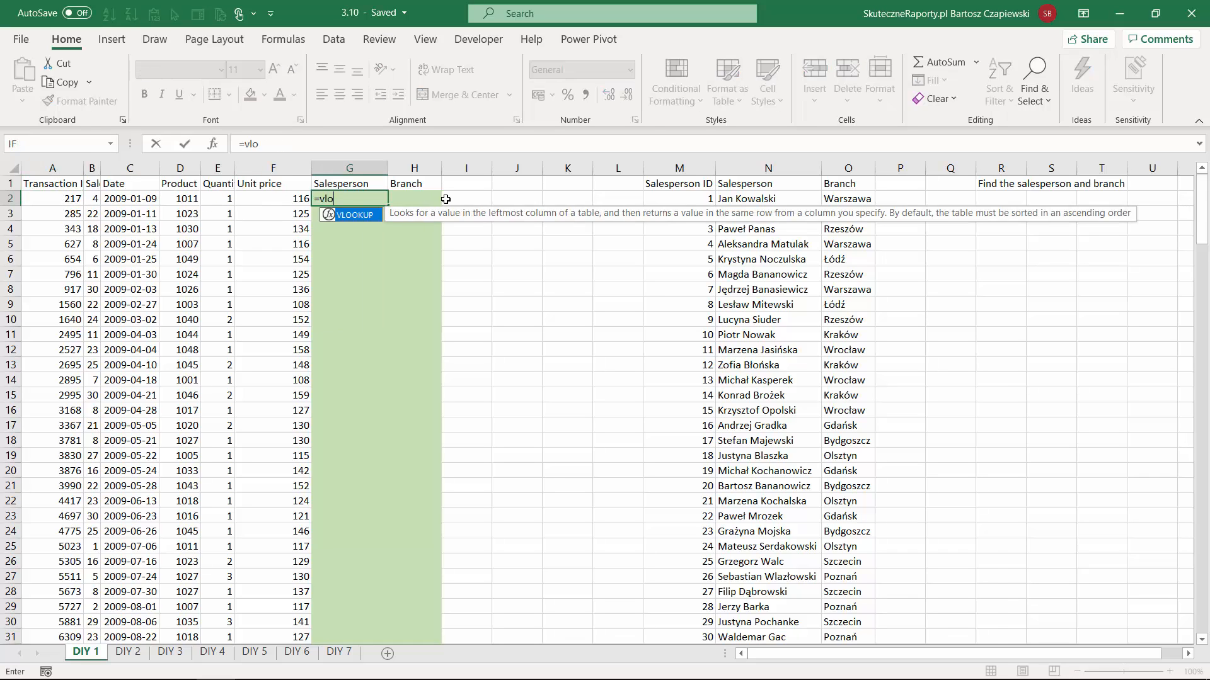
key("Tab")
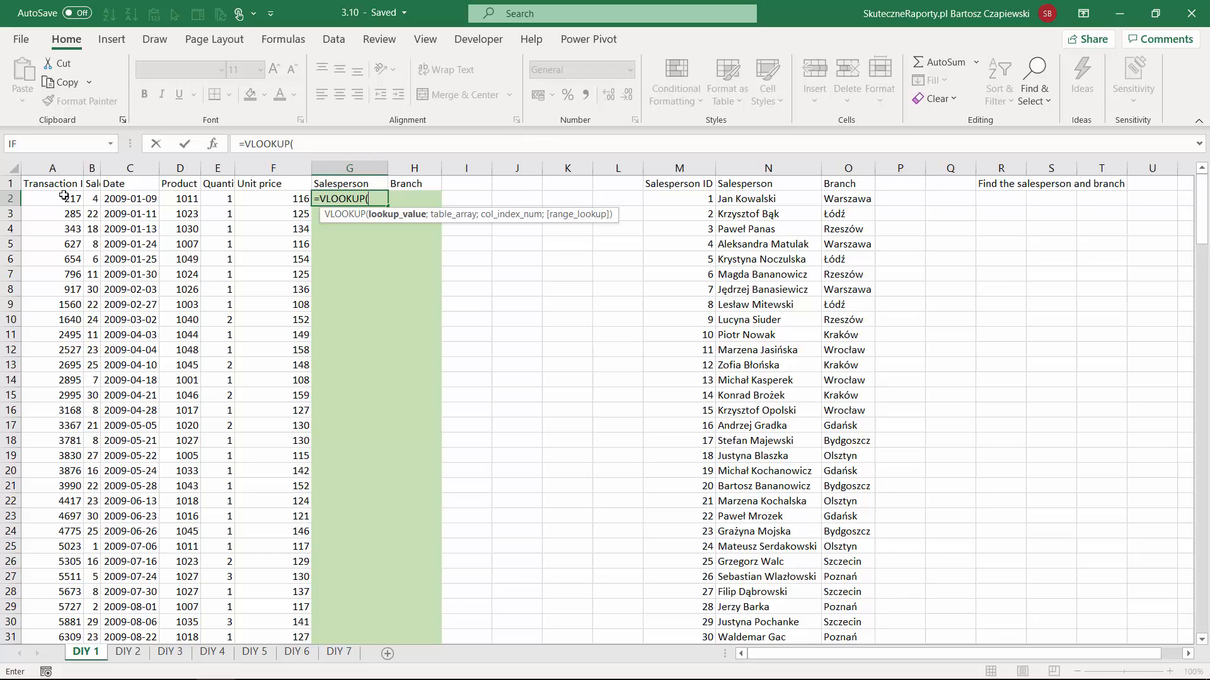
left_click(93, 197)
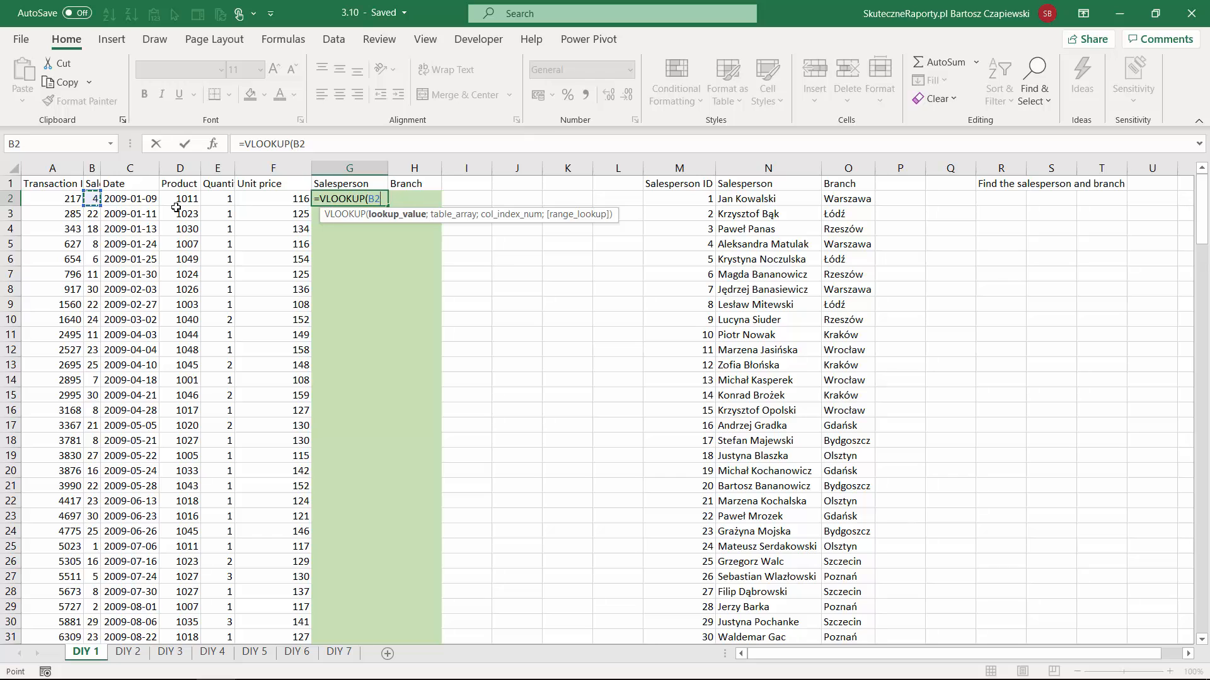
type(";")
left_click_drag(679, 168, 848, 169)
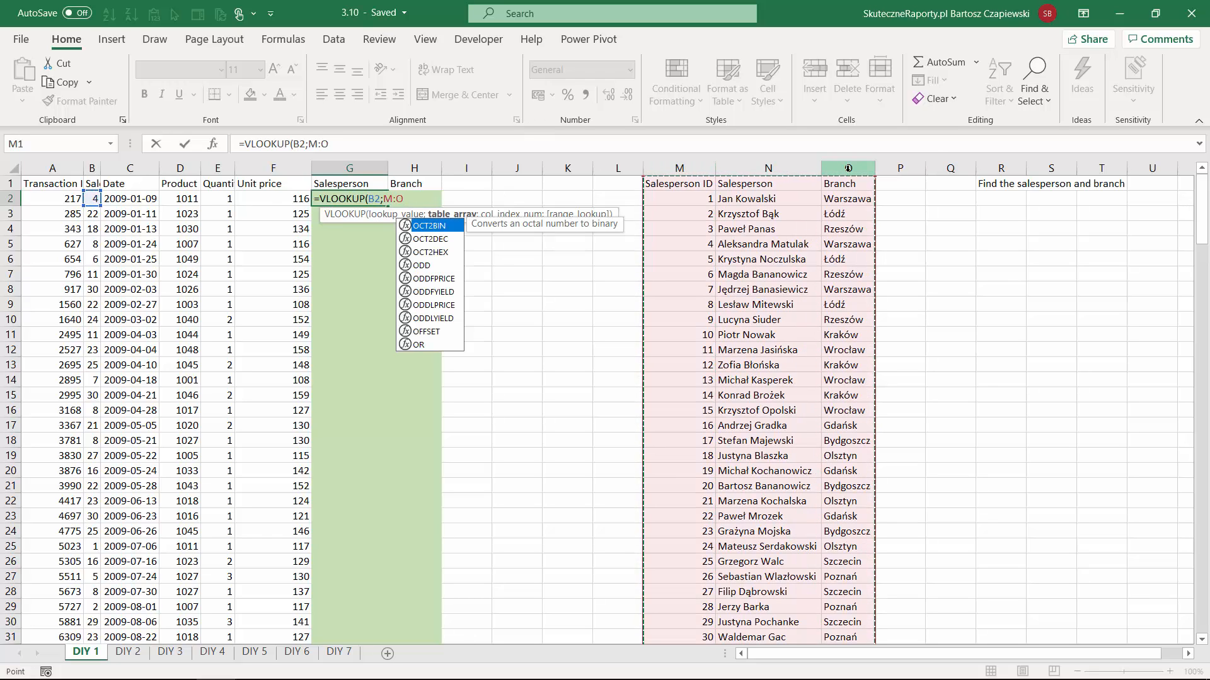
type(";2")
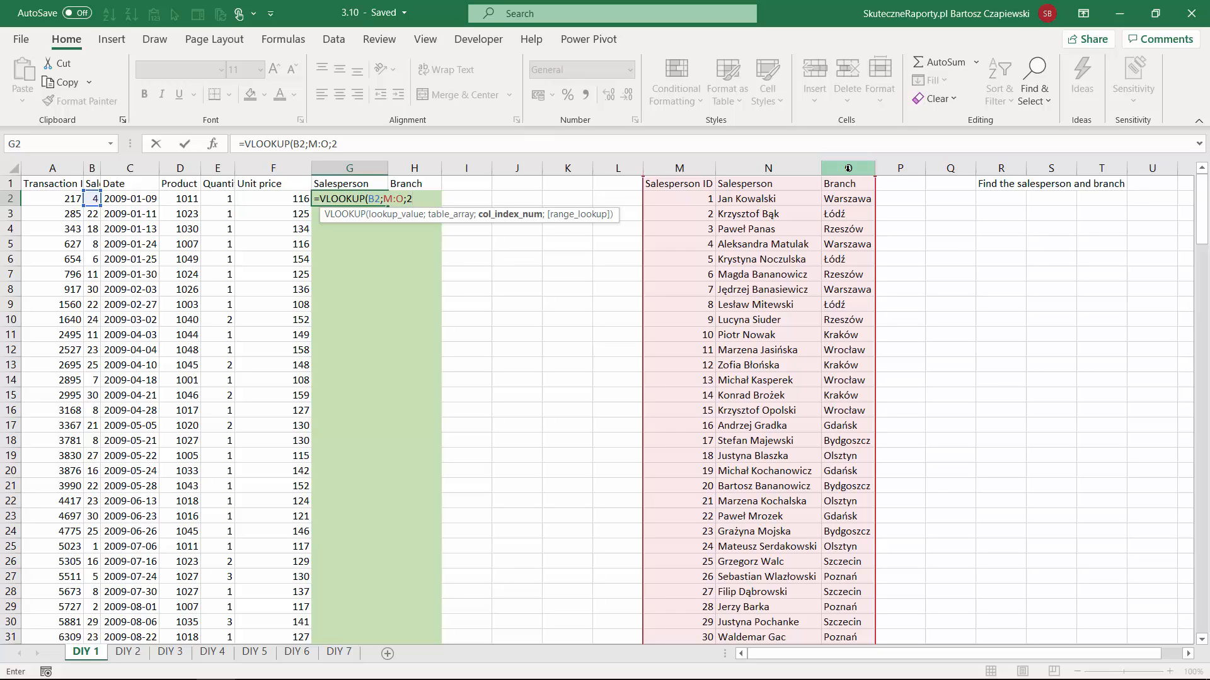
type(";0")
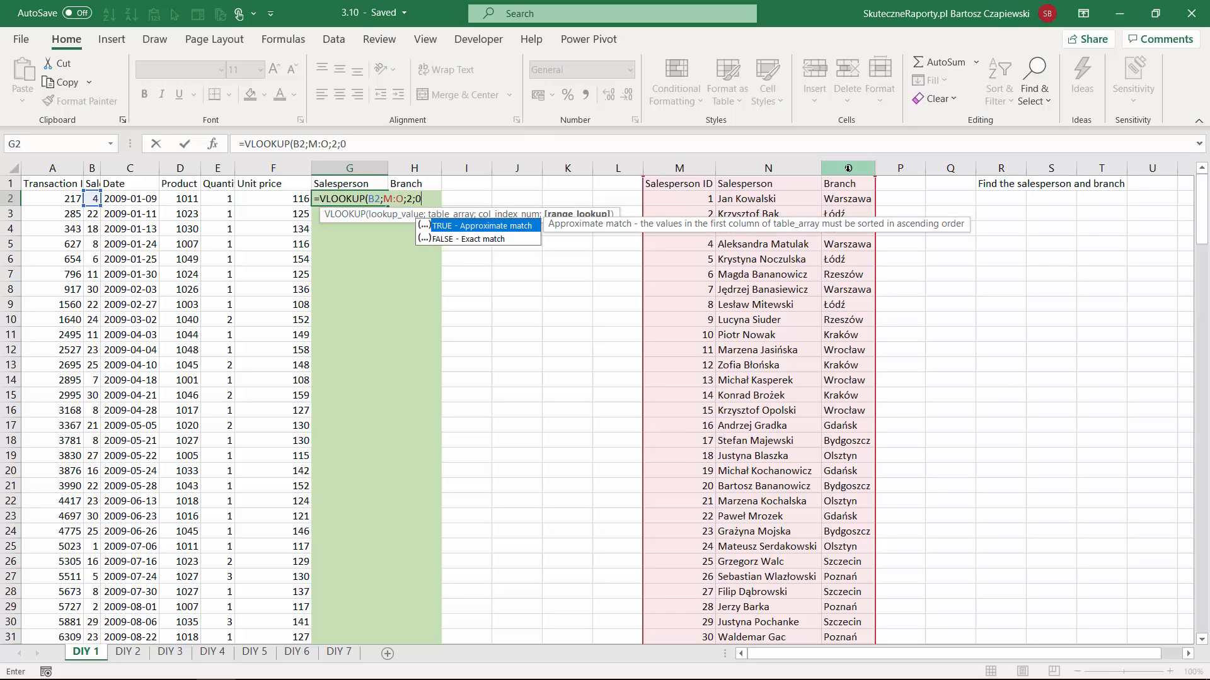
type(")")
key("ctrl+Return")
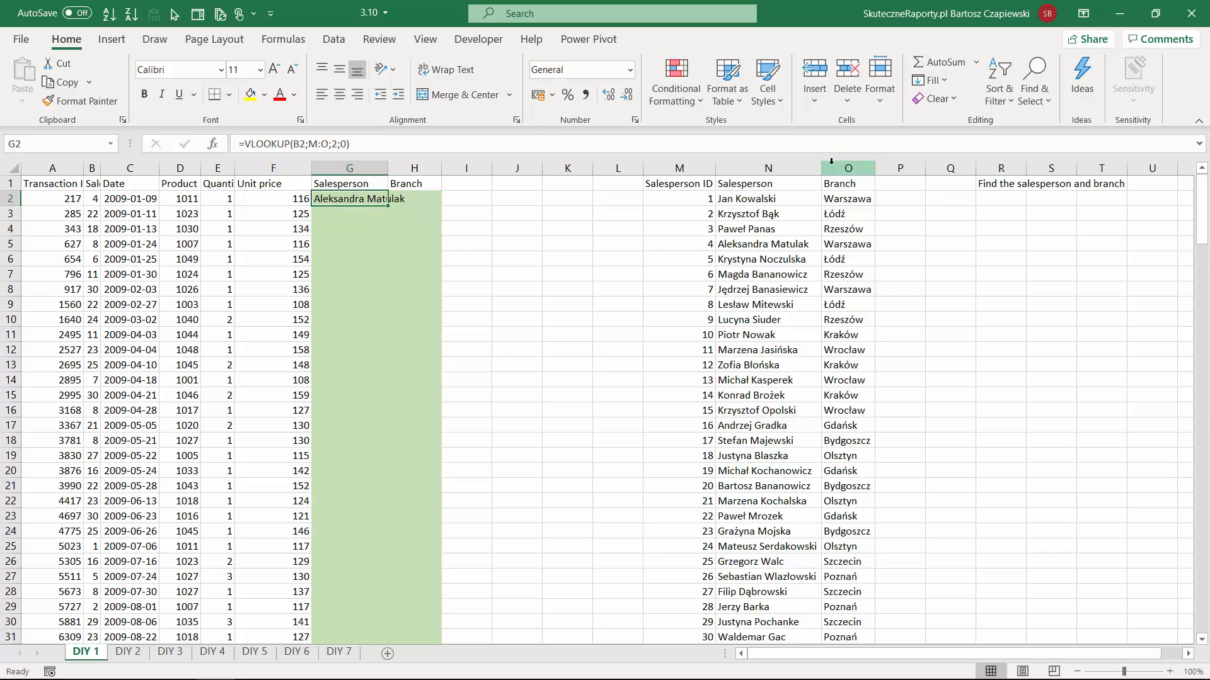
Copy the G2 formula text into Branch cell H2 and set its column index to 3, giving =VLOOKUP(B2;M:O;3;0).
left_click_drag(371, 143, 98, 121)
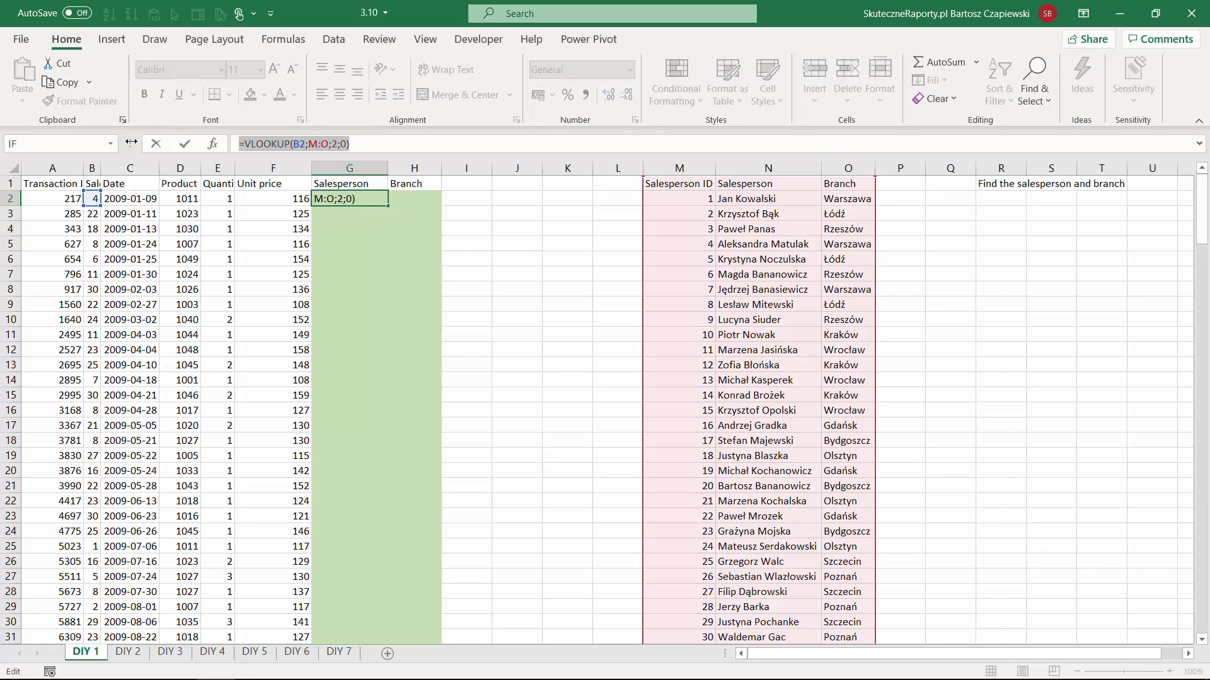
key("ctrl+c")
key("Escape")
key("Right")
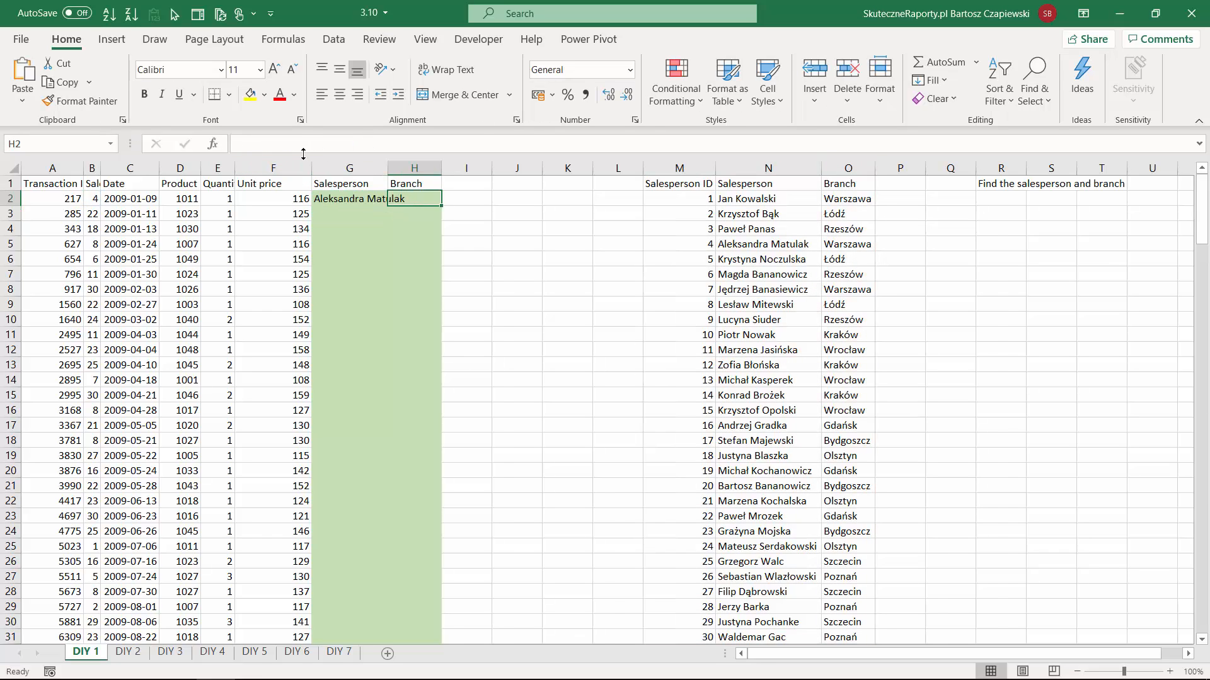
left_click(341, 144)
key("ctrl+v")
double_click(336, 145)
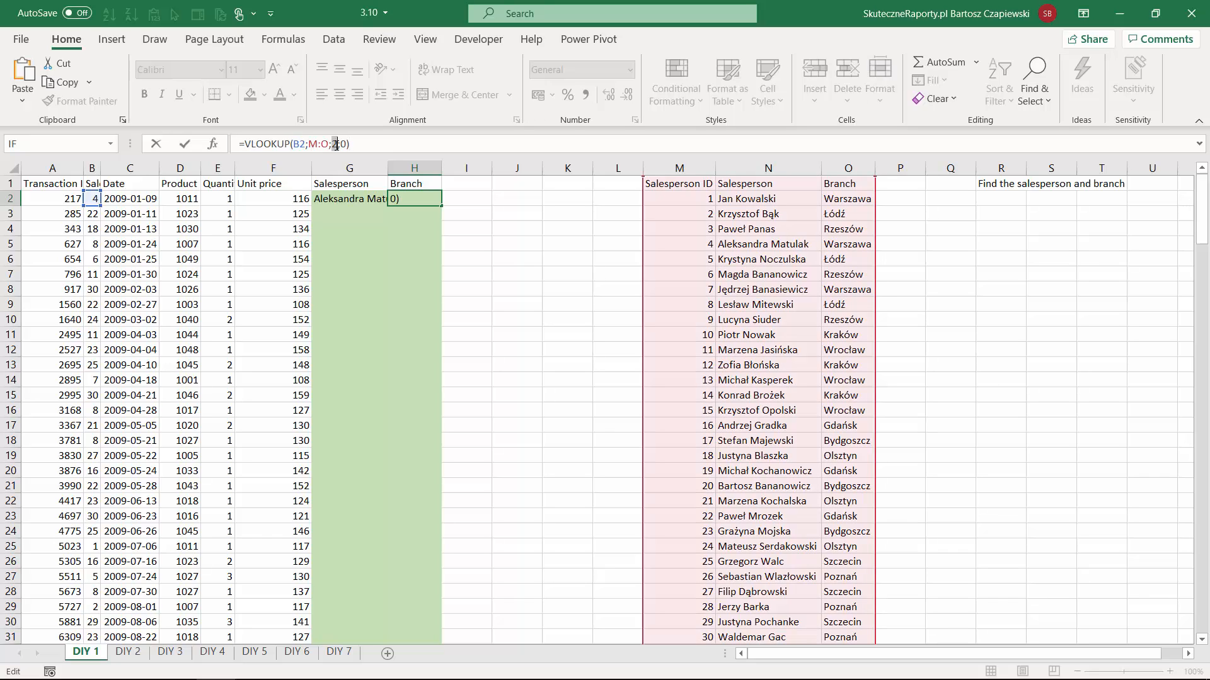
type("3")
key("Return")
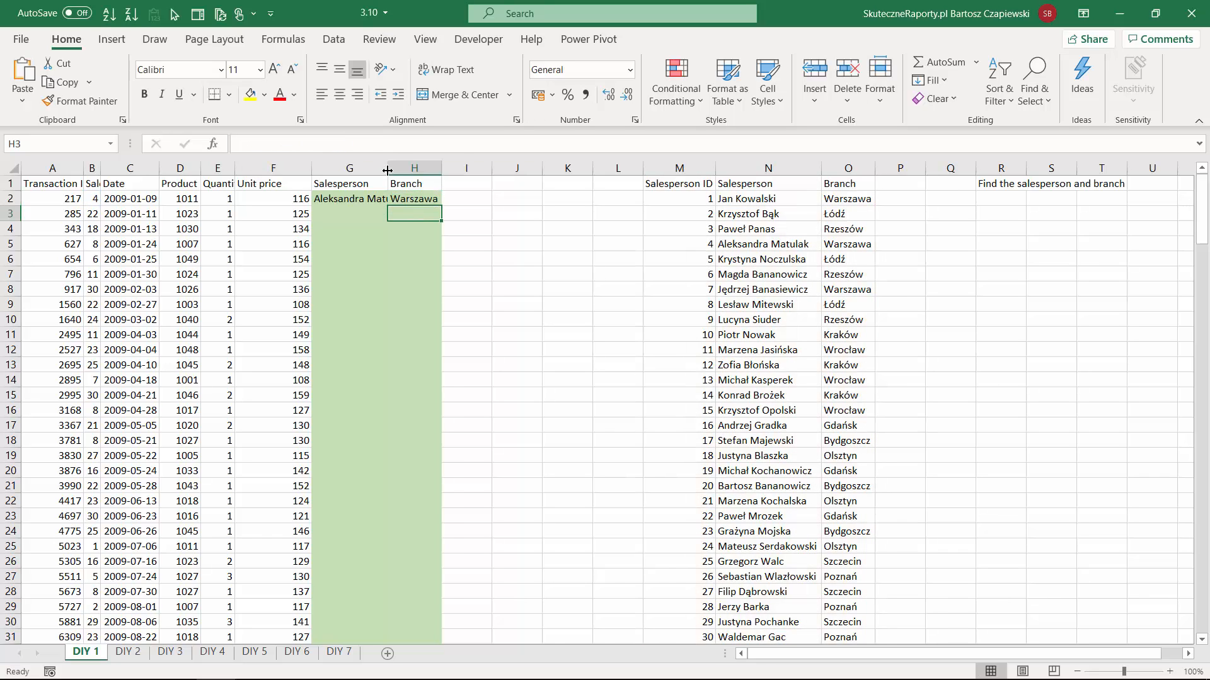
Fill the Salesperson and Branch formulas in G2:H2 down to the end of the transaction list.
left_click_drag(357, 201, 416, 199)
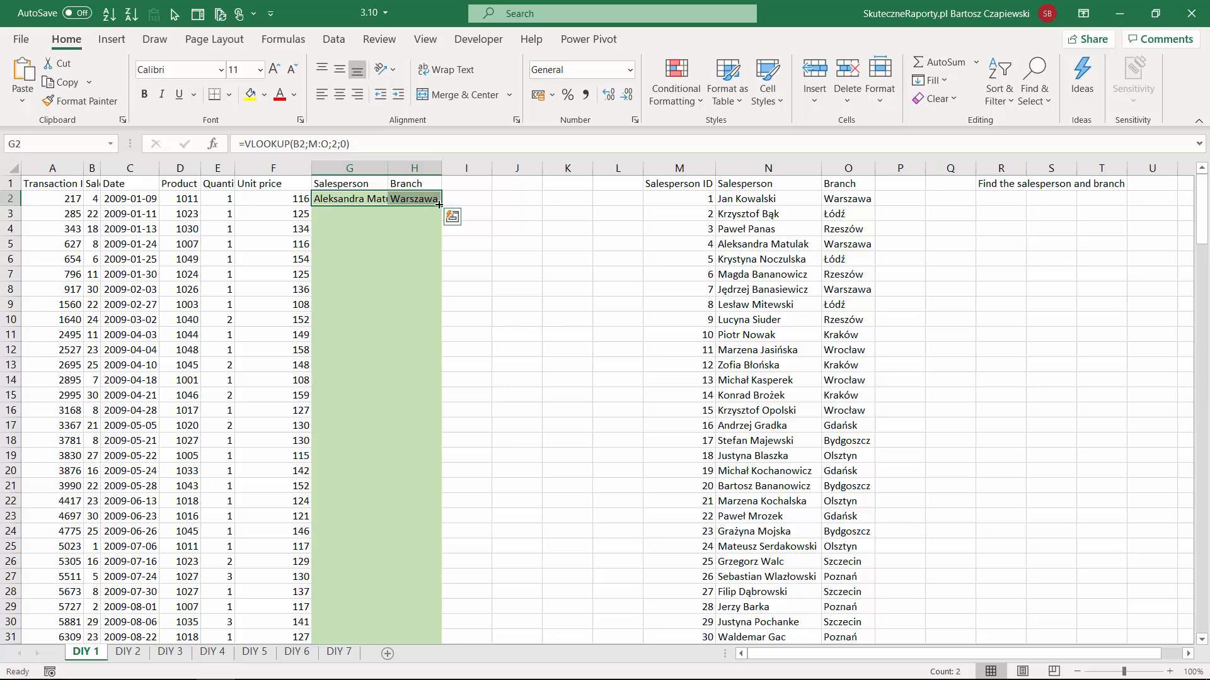
double_click(439, 205)
left_click(417, 200)
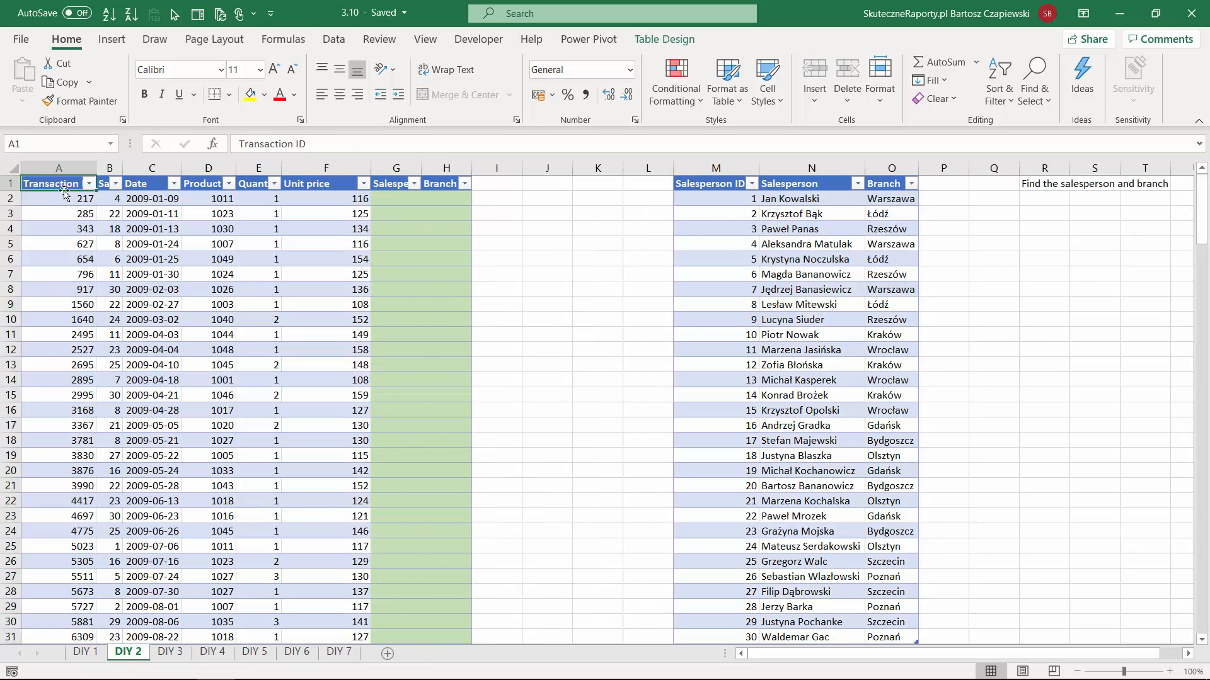
On the DIY 2 sheet, fill the Salesperson table column by entering =VLOOKUP([@[Salesperson ID]];Tabela2;2;0) in G2.
left_click(395, 197)
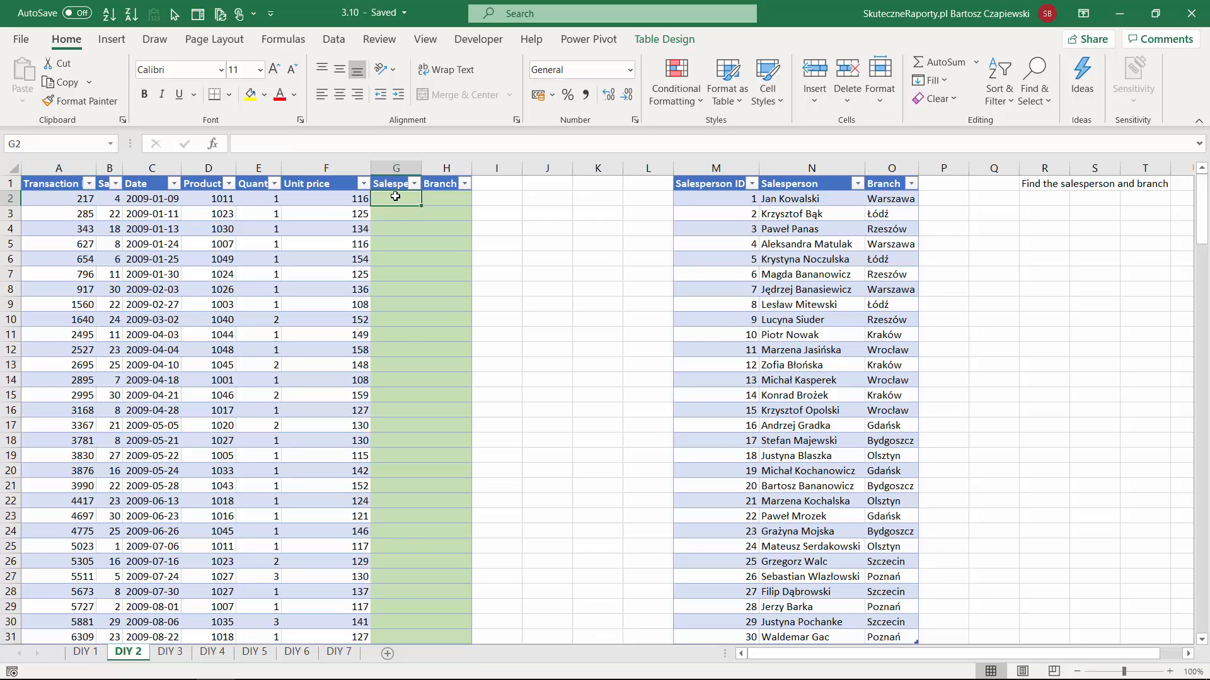
type("=vl")
key("Tab")
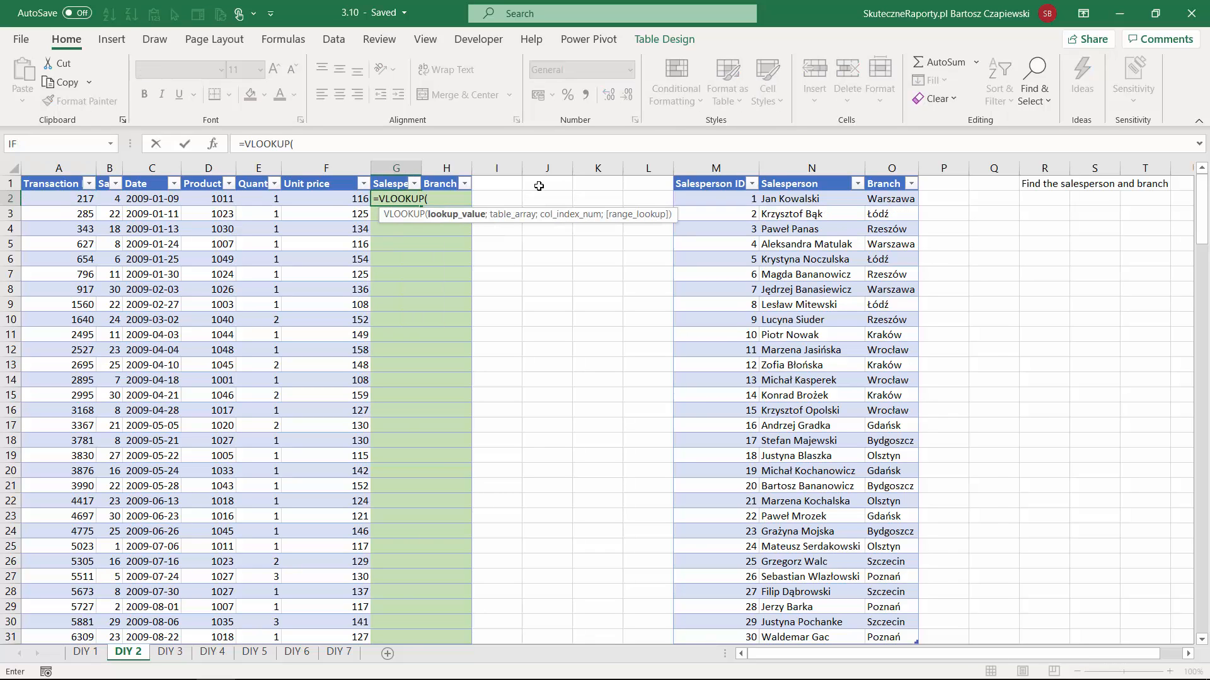
left_click(111, 202)
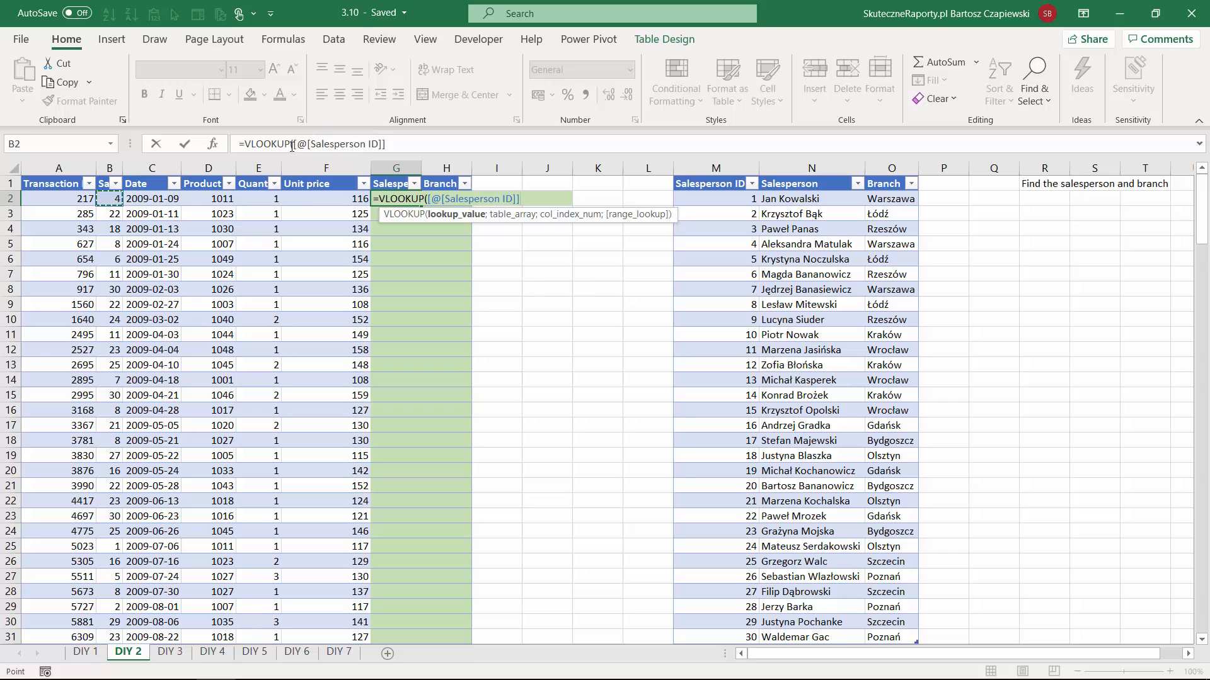
type(";")
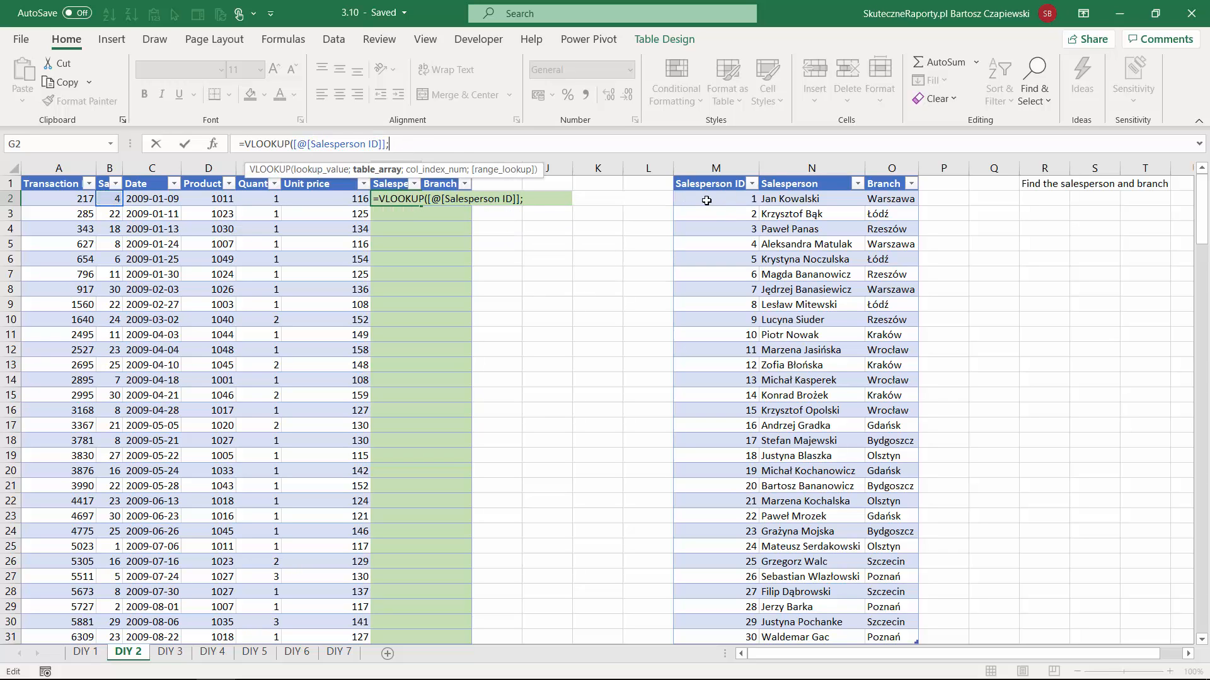
left_click(706, 201)
key("ctrl+shift+Down")
key("ctrl+shift+Right")
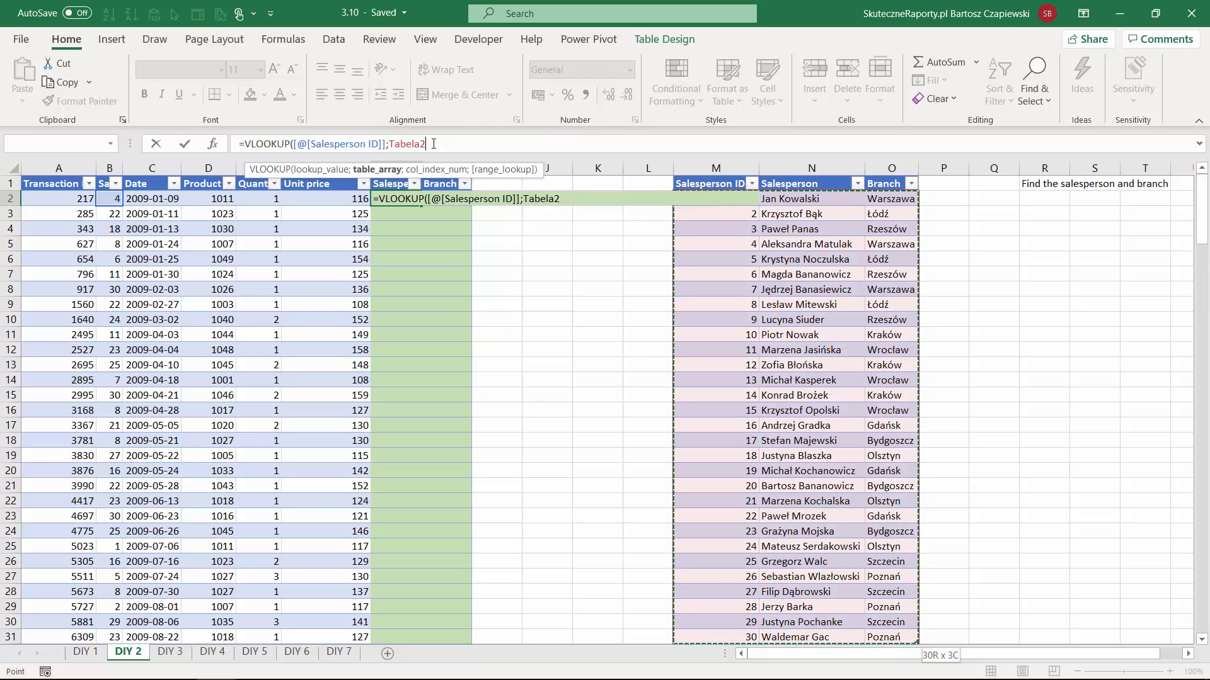
left_click(433, 144)
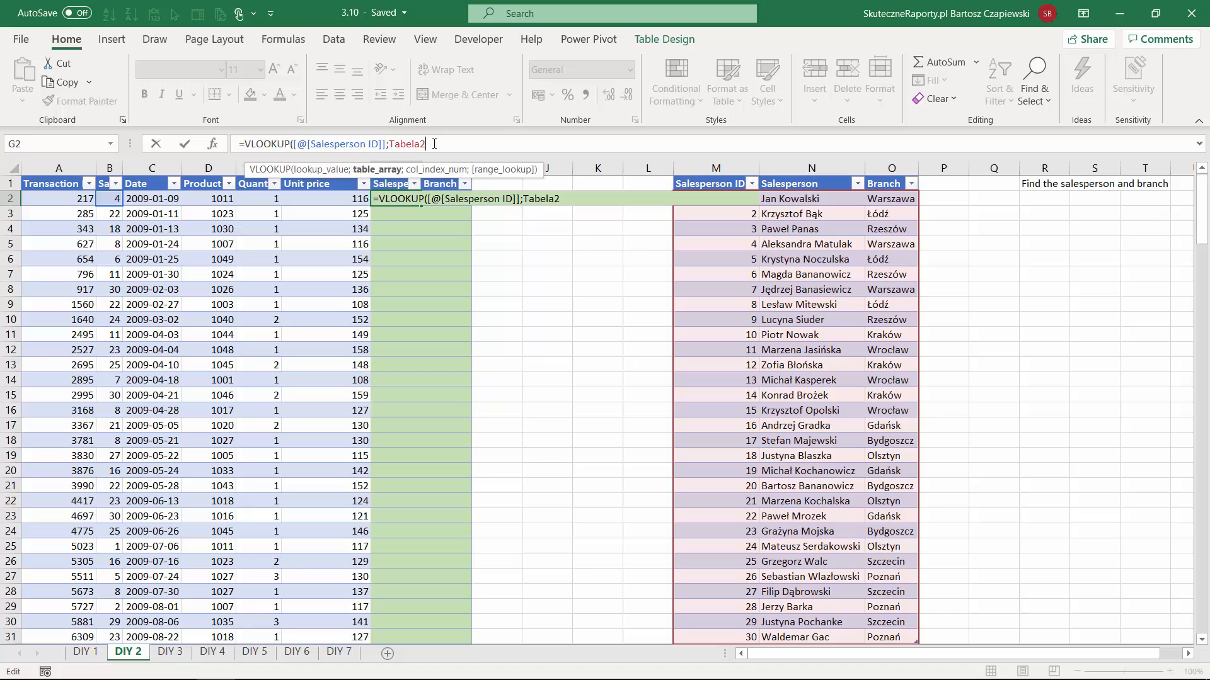
type(";")
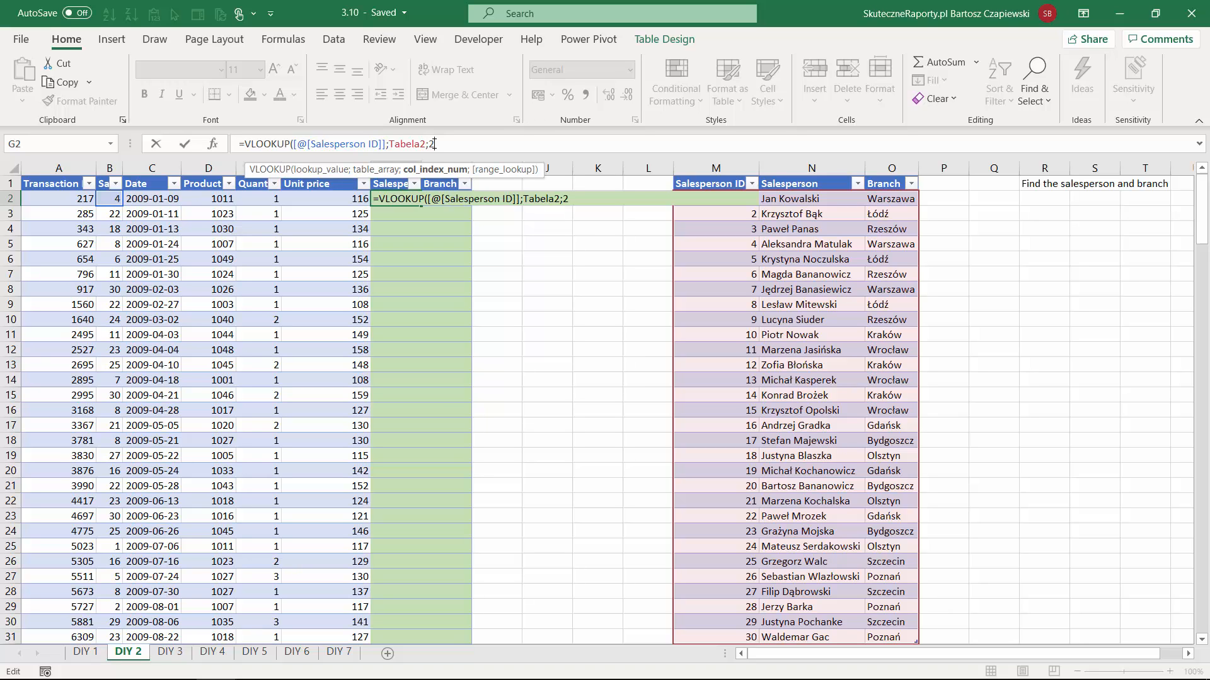
type("2;0")
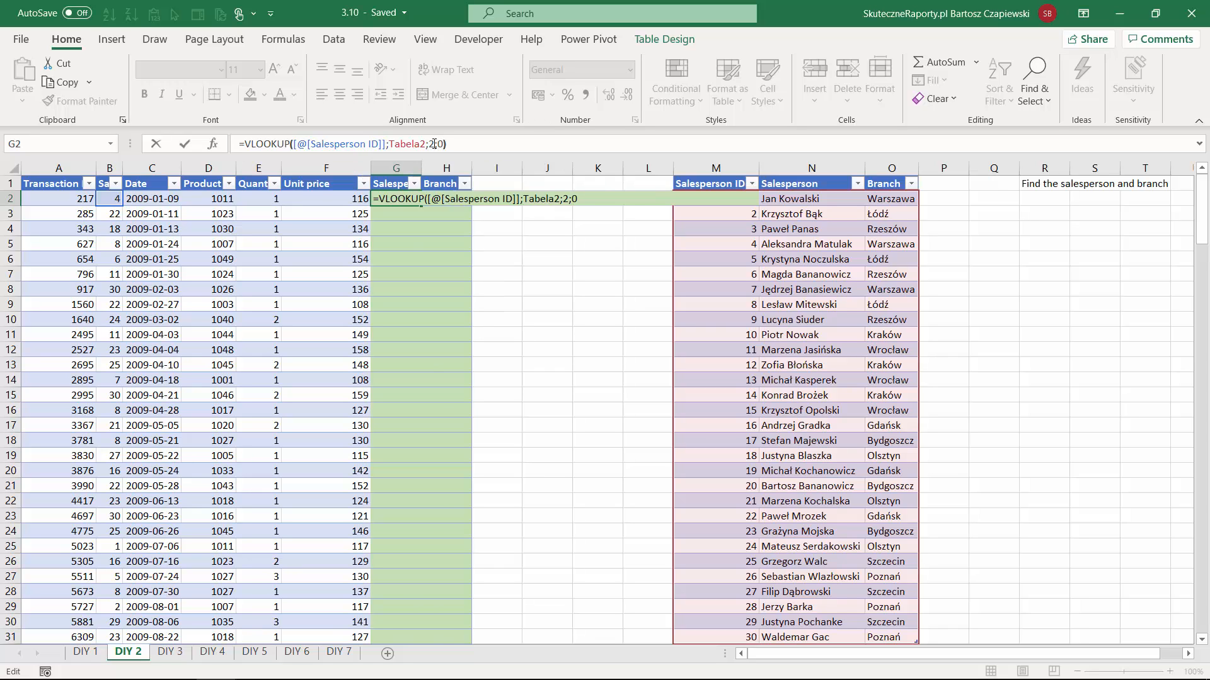
key("Return")
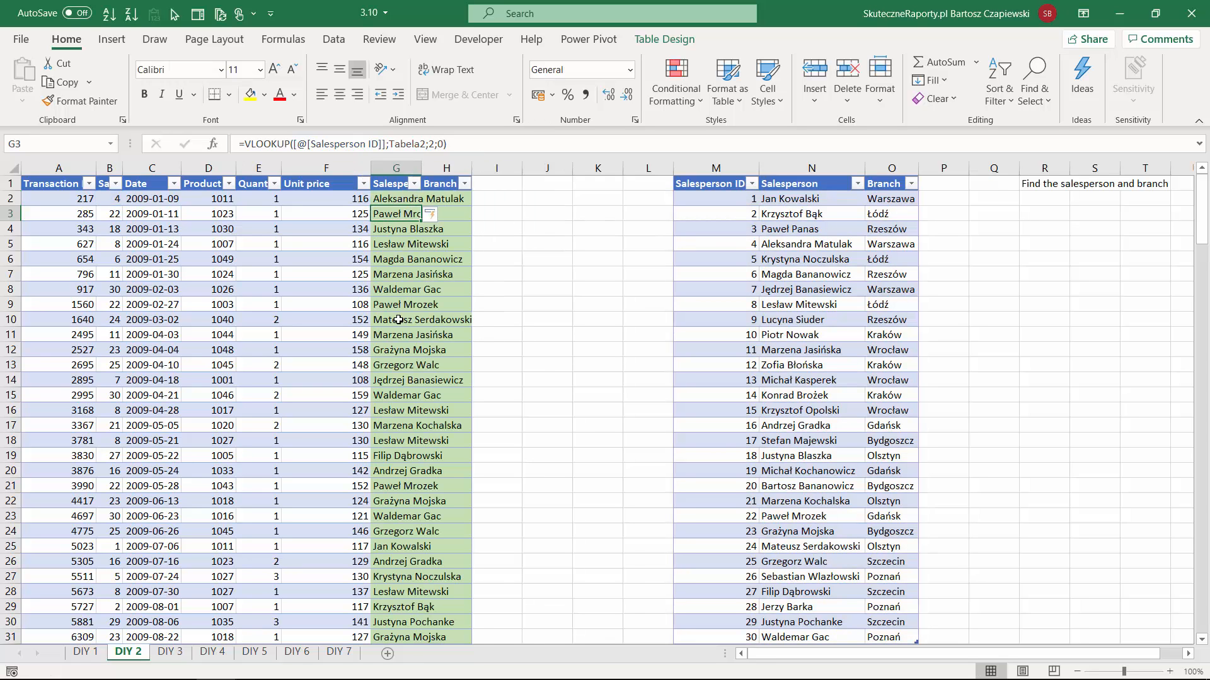
Reuse the G2 formula in Branch cell H2 with column index 3, as =VLOOKUP([@[Salesperson ID]];Tabela2;3;0).
left_click(390, 200)
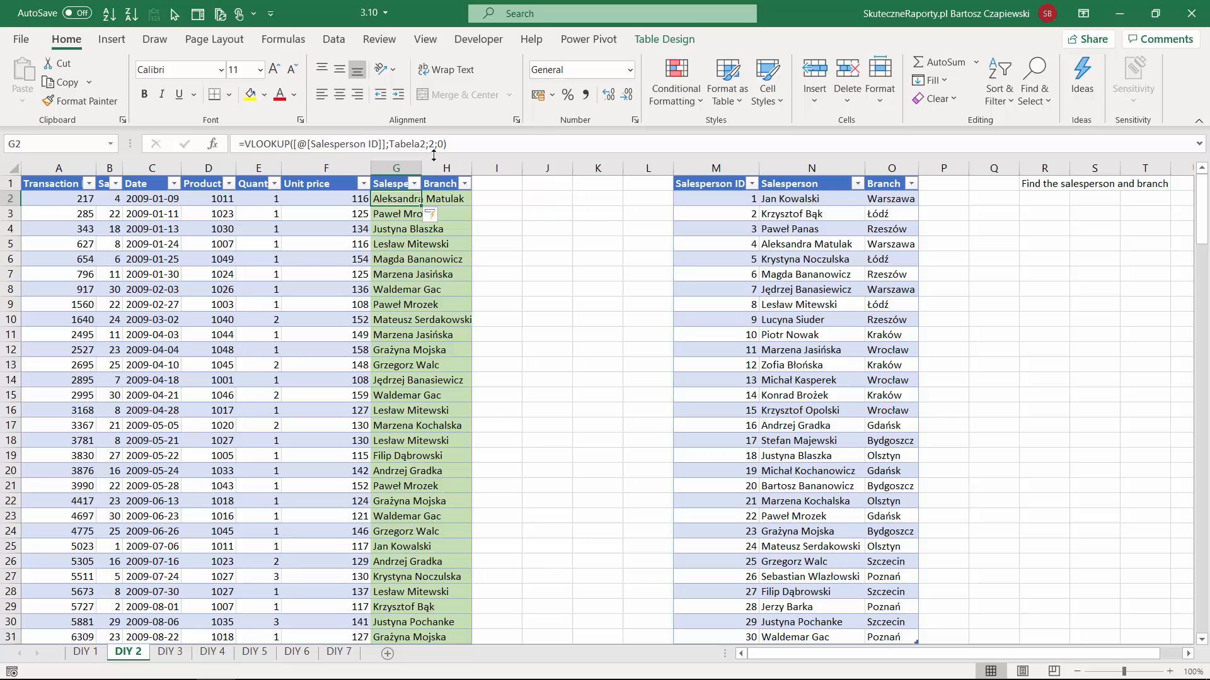
left_click(455, 144)
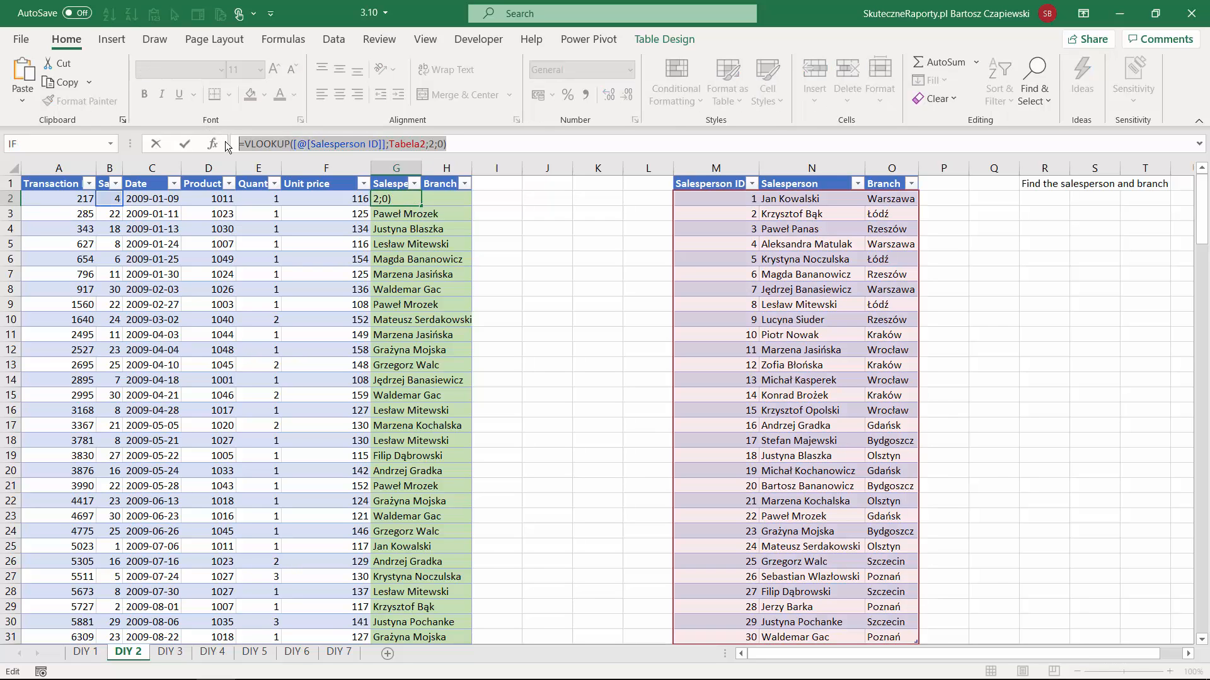
key("Escape")
left_click(441, 195)
left_click(424, 145)
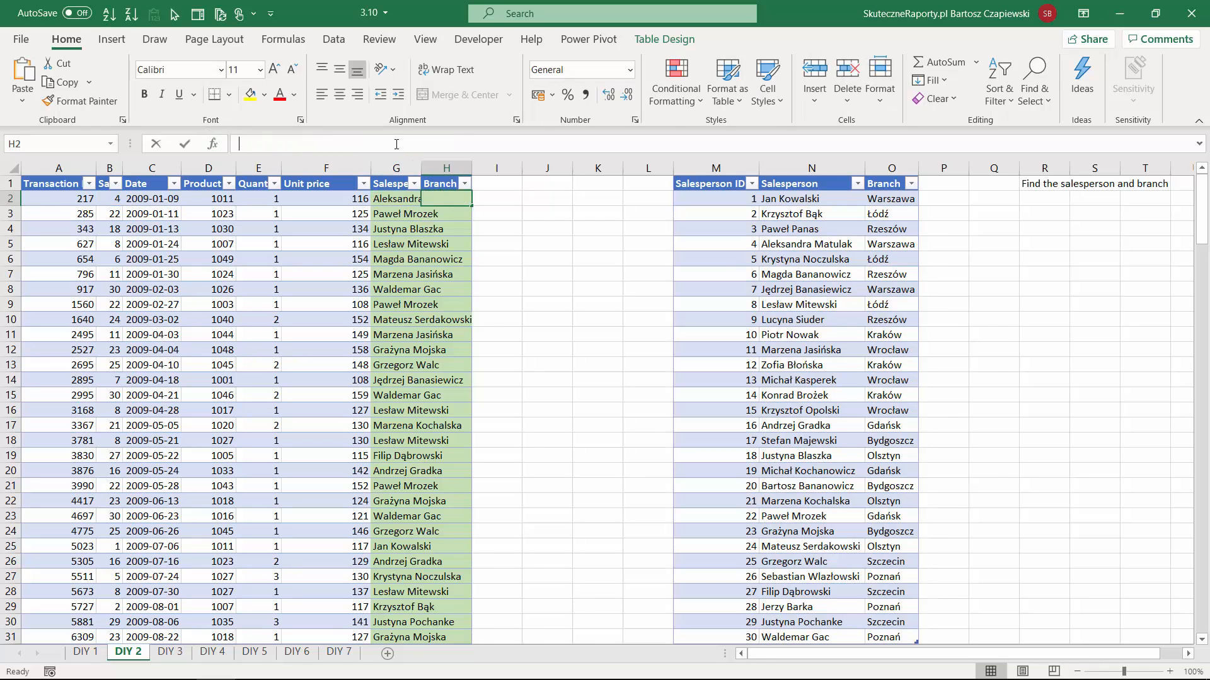
key("ctrl+v")
double_click(431, 144)
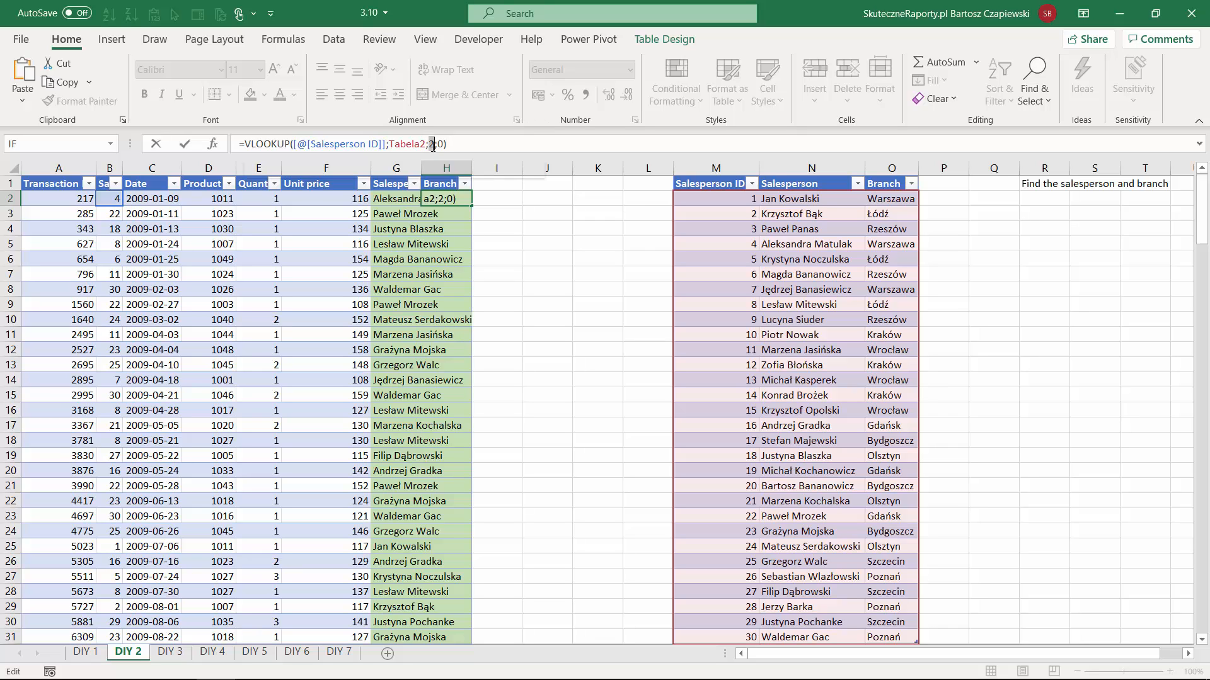
type("3")
key("Return")
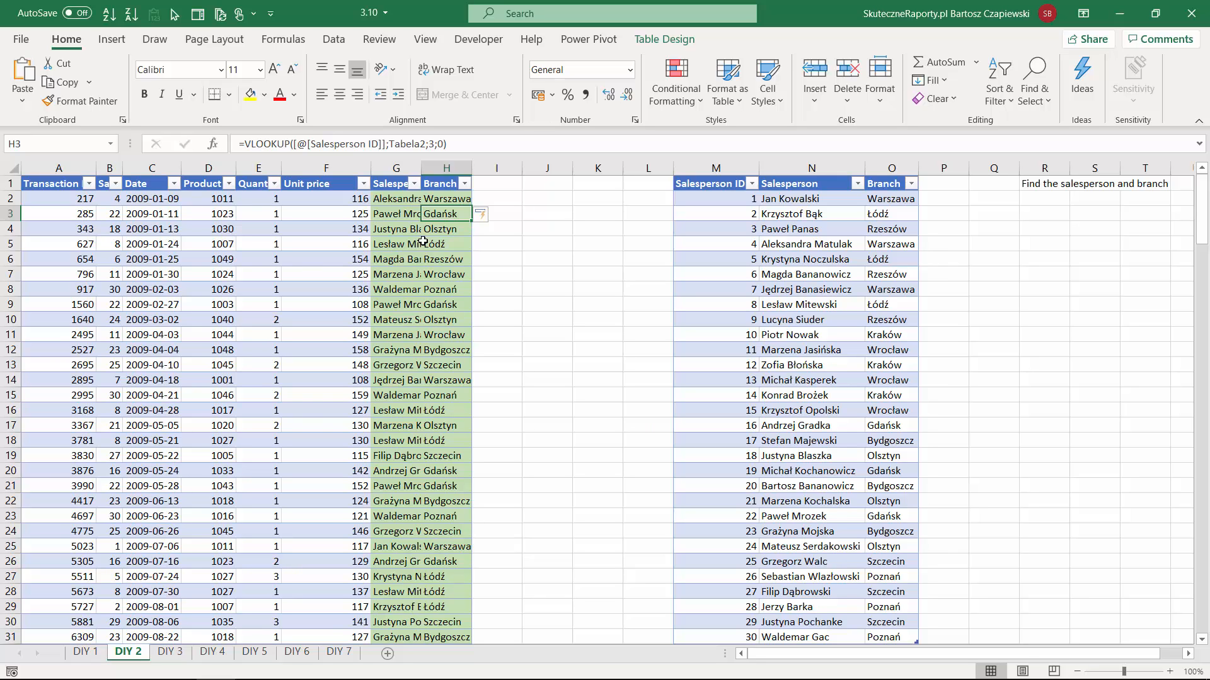
Switch to the DIY 3 sheet and select the first customer's State cell, E2.
key("ctrl+Page_Down")
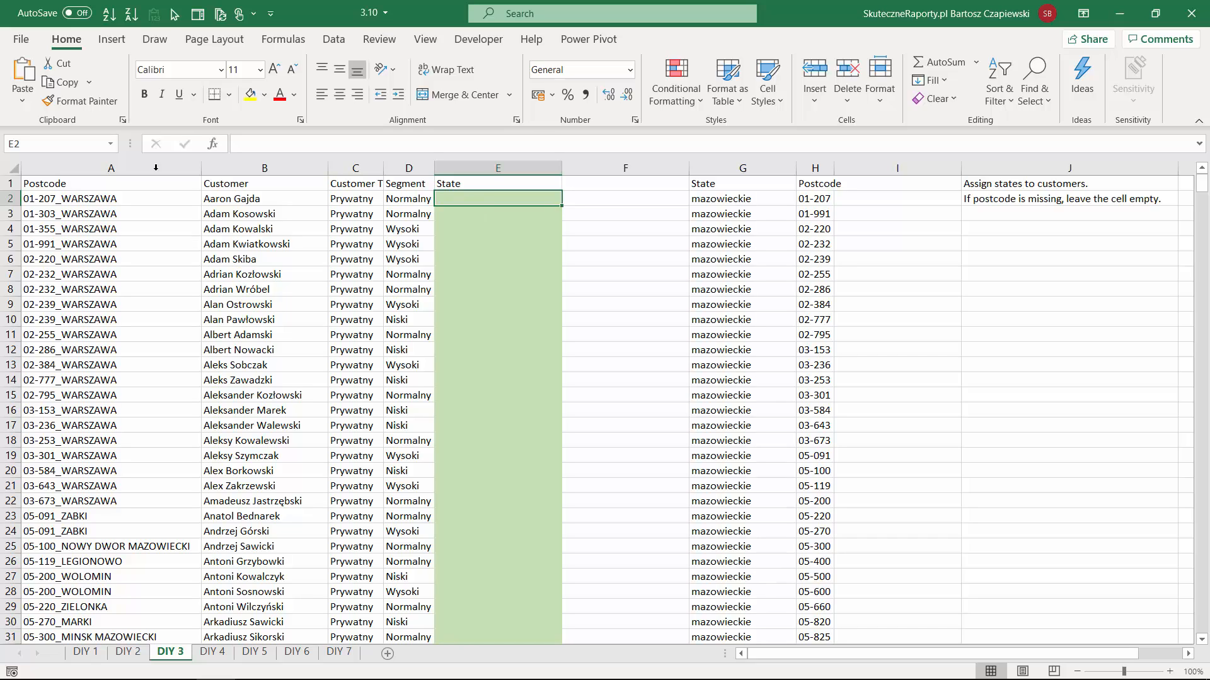
left_click_drag(53, 196, 413, 199)
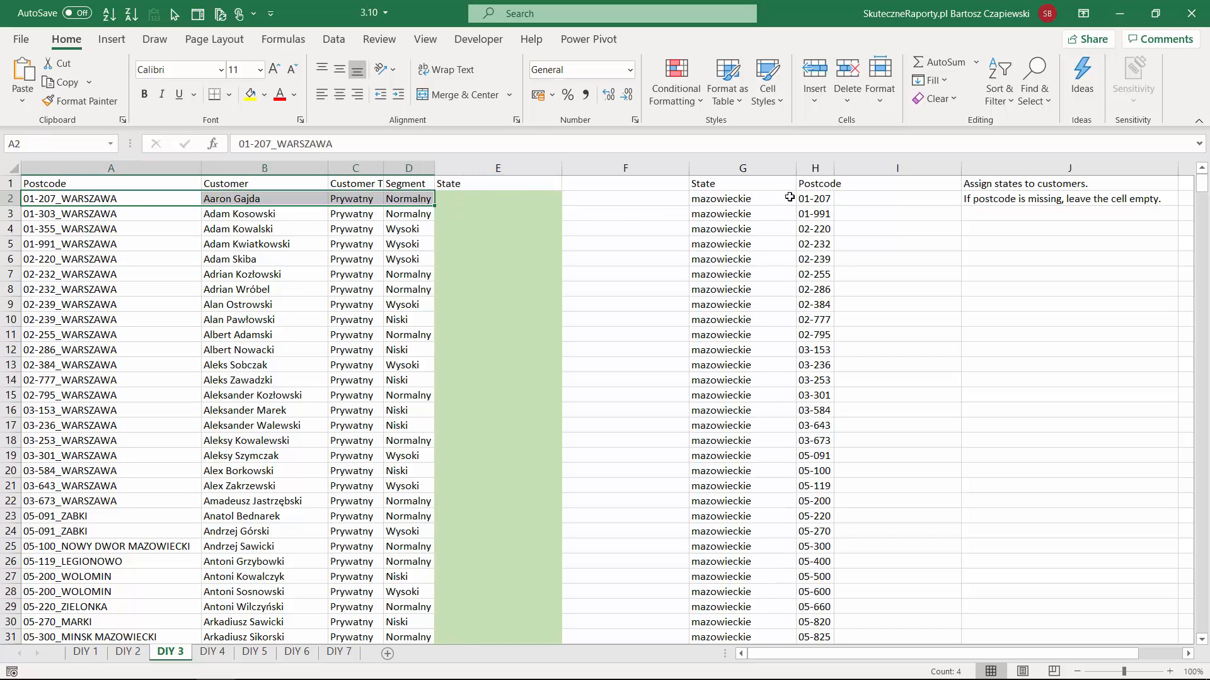
left_click(468, 196)
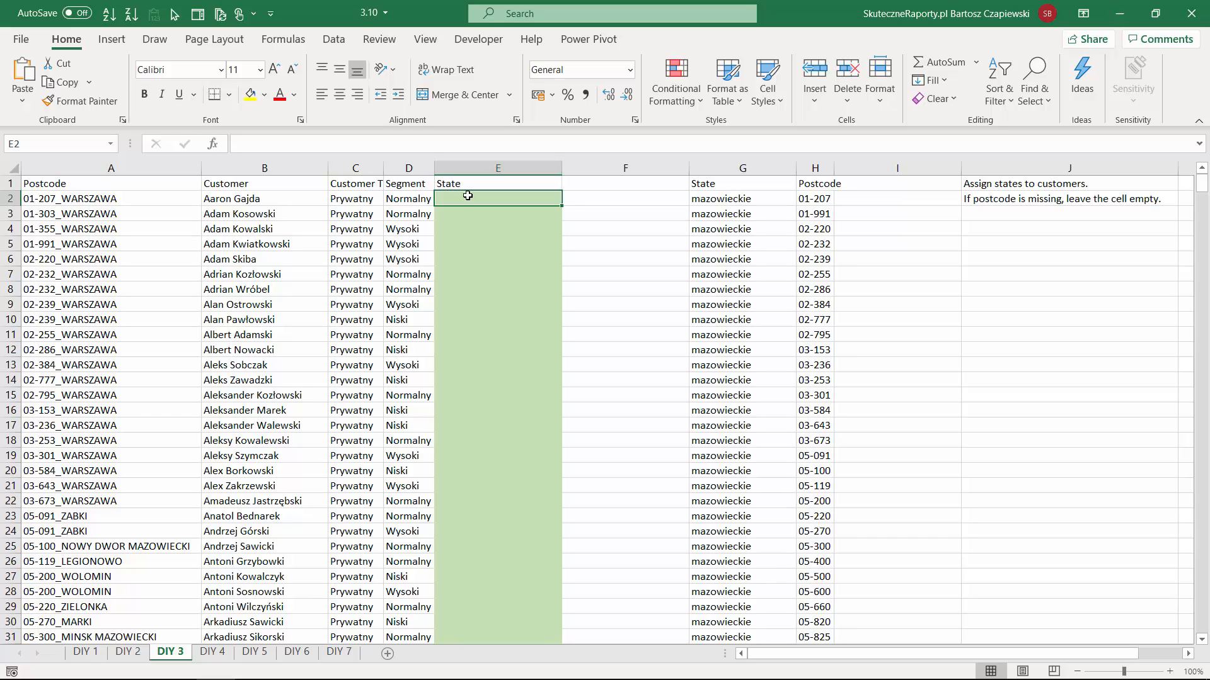
type("=vlo")
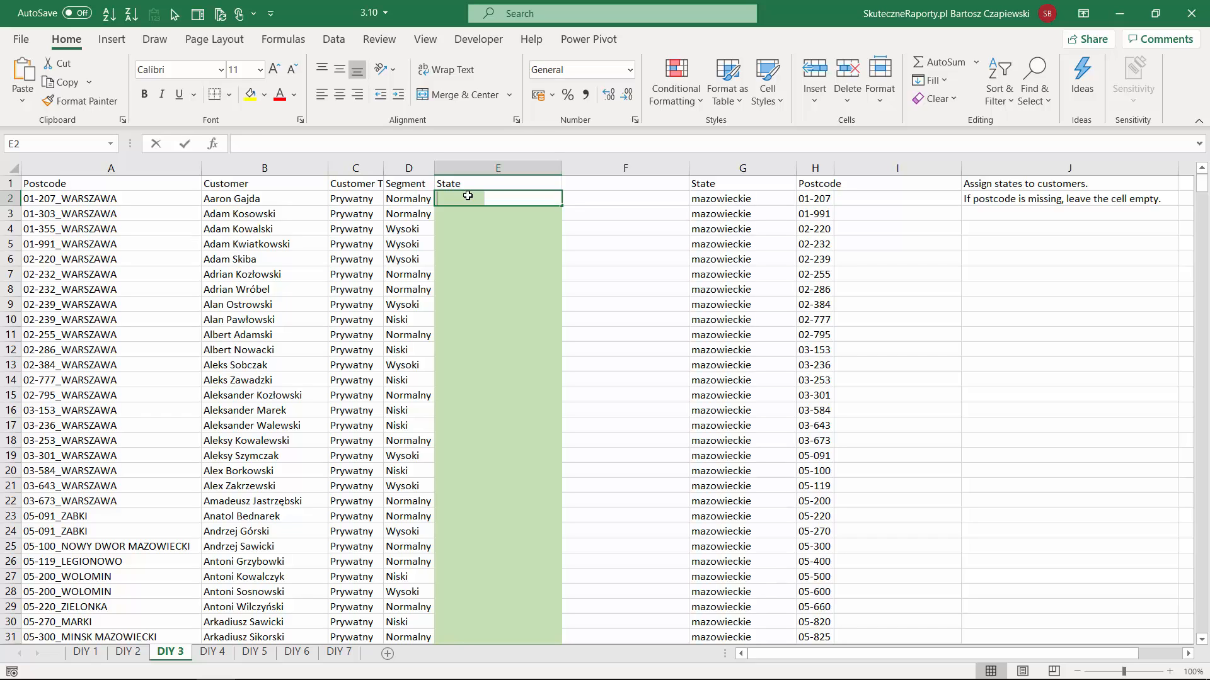
key("Tab")
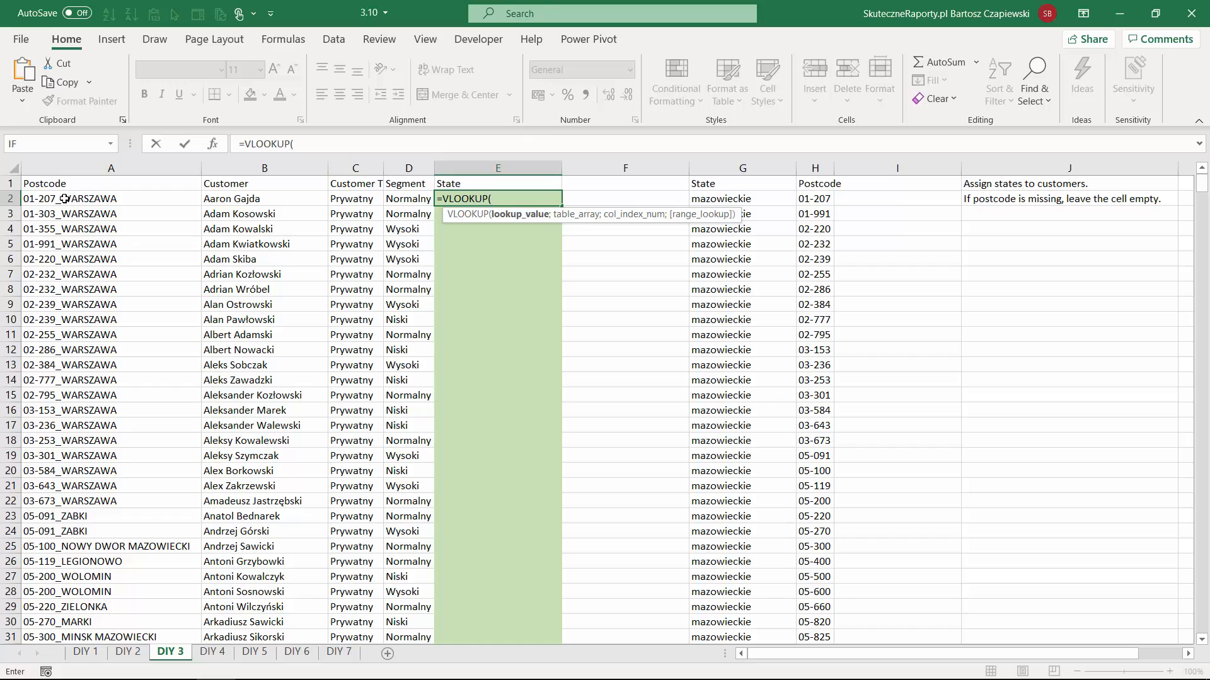
type("lefty")
key("BackSpace")
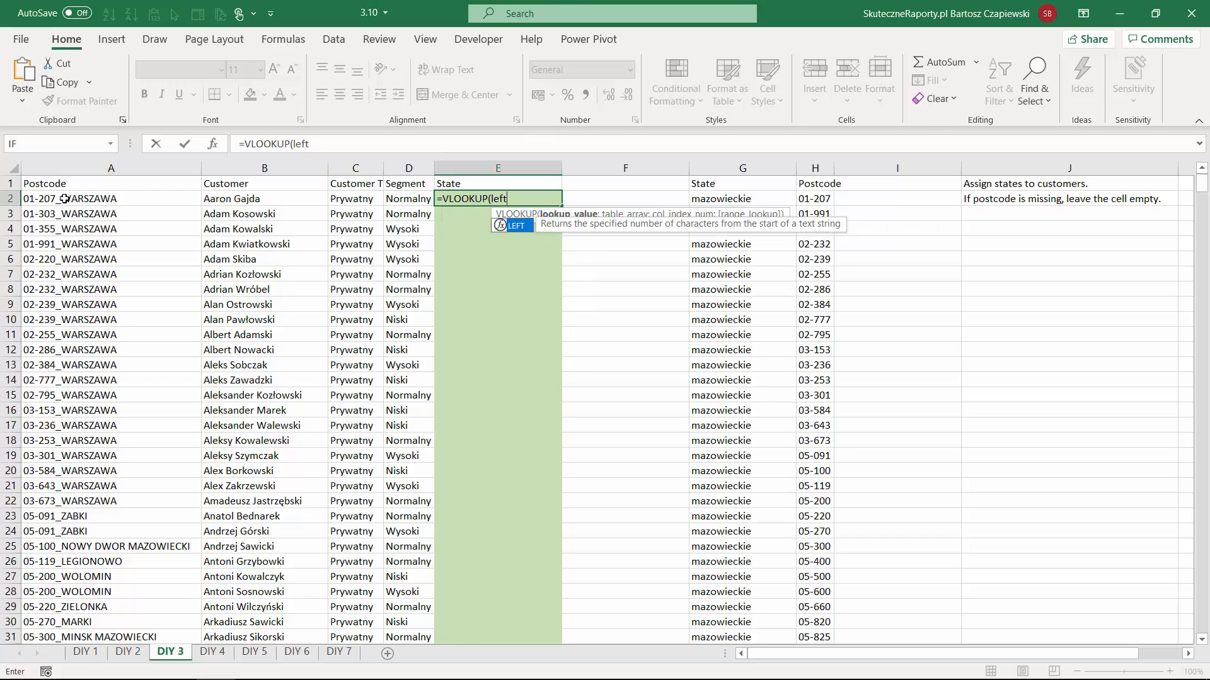
key("Tab")
left_click(67, 200)
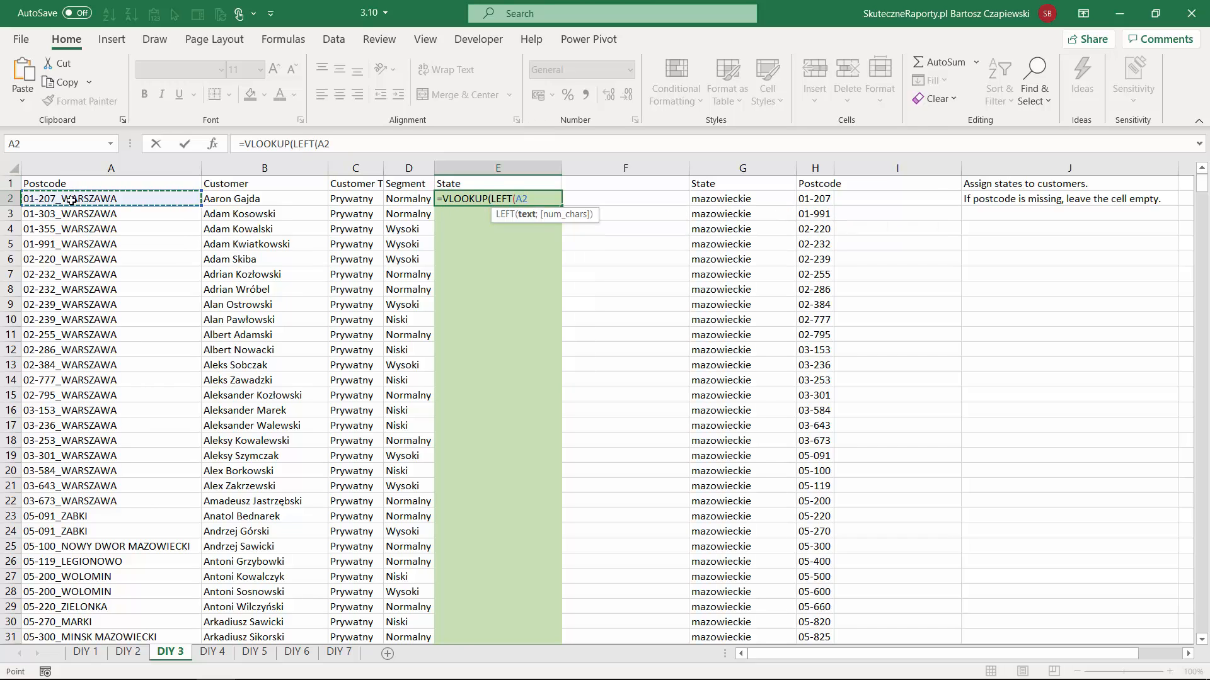
type(";6)")
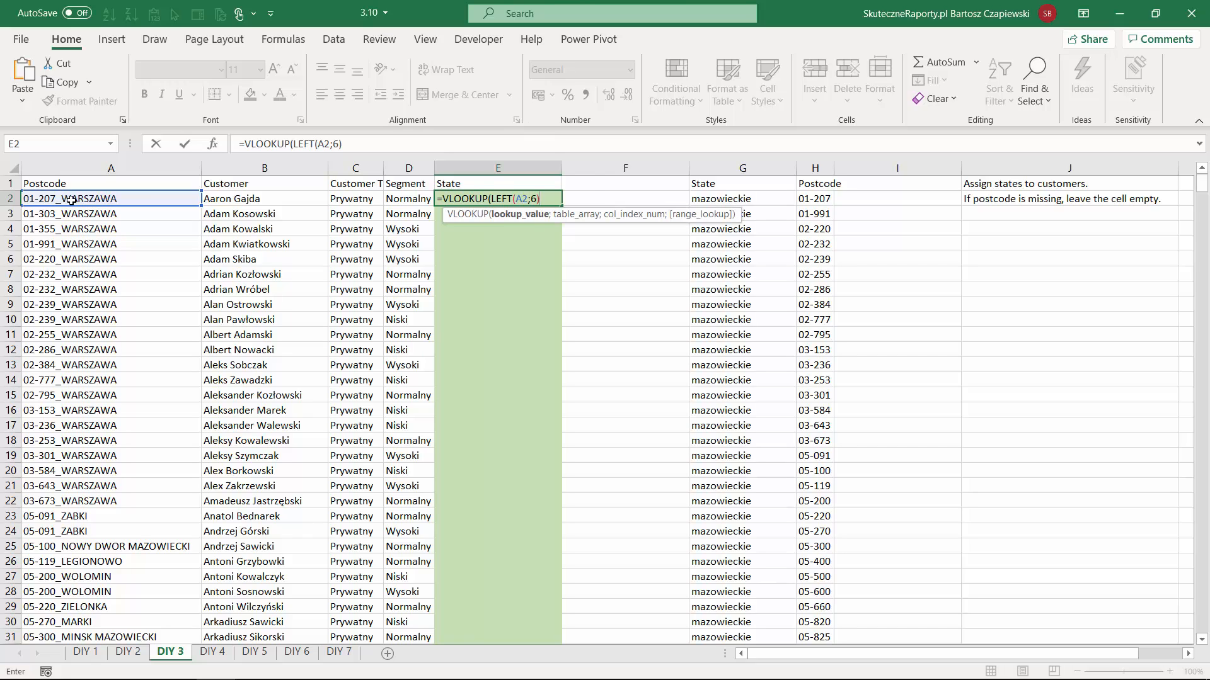
type(";")
key("Escape")
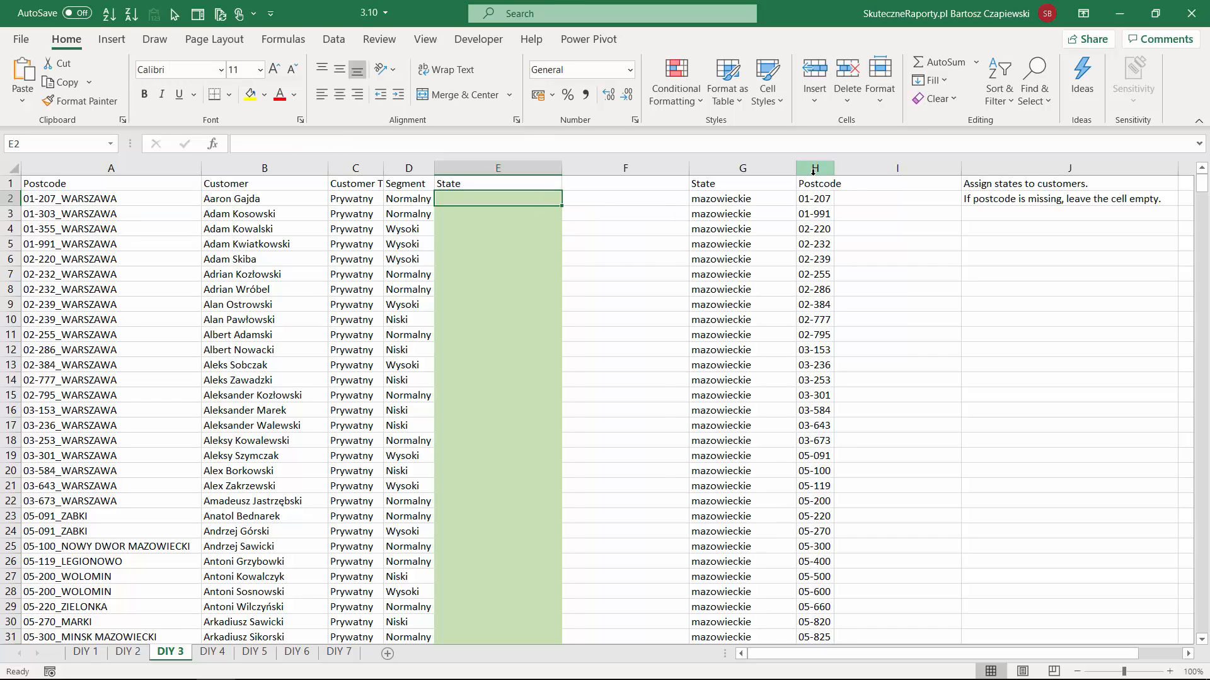
Move the lookup list's Postcode column H in front of its State column, so postcodes sit in column G.
left_click(814, 168)
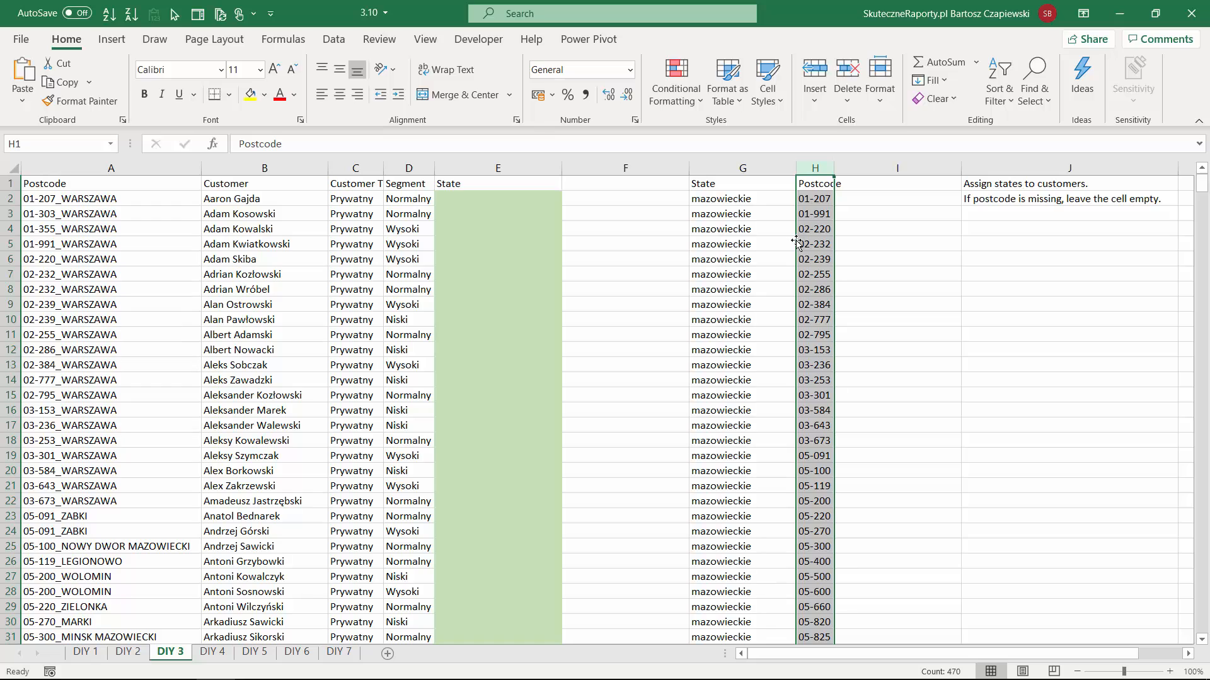
left_click_drag(797, 243, 695, 263)
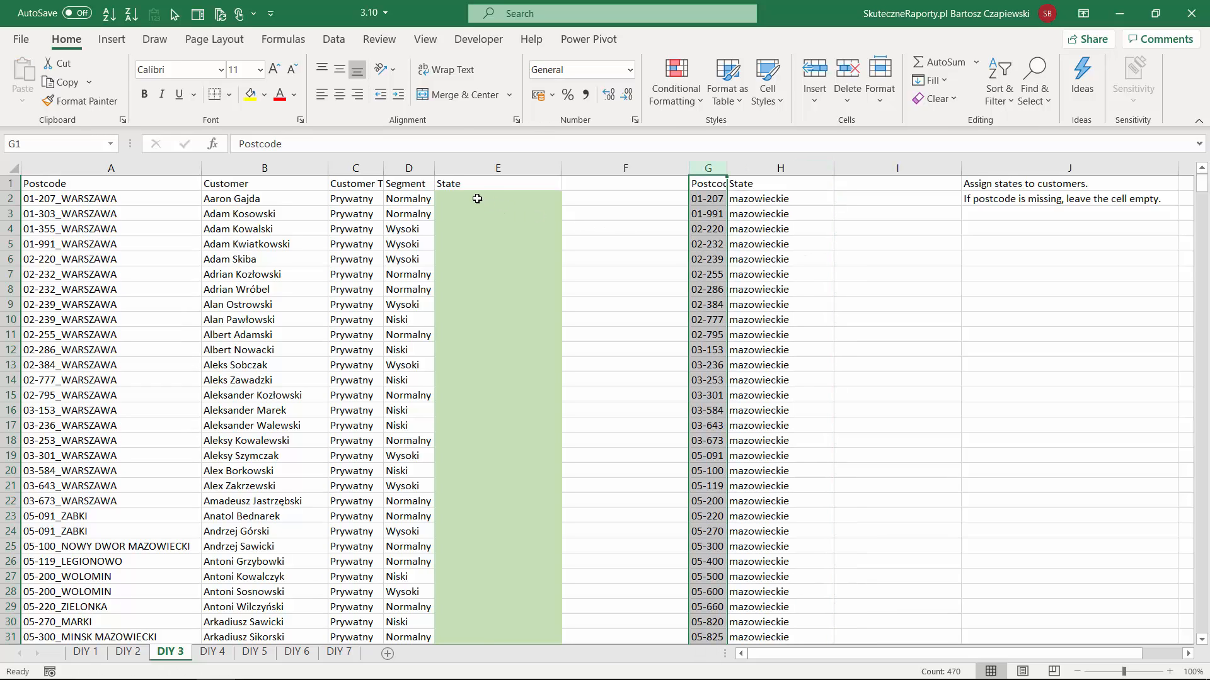
Enter =VLOOKUP(LEFT(A2;6);G:H;2;0) in State cell E2 to look up the state by the six-character postcode.
left_click(463, 198)
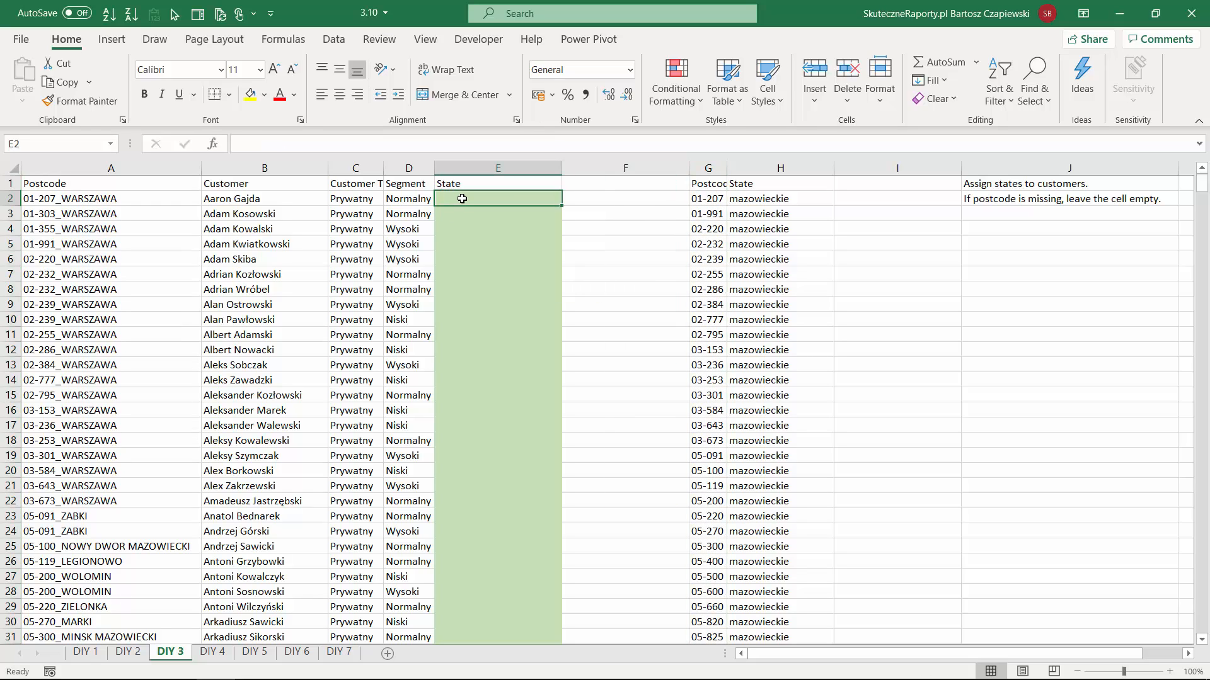
type("=vlo")
key("Tab")
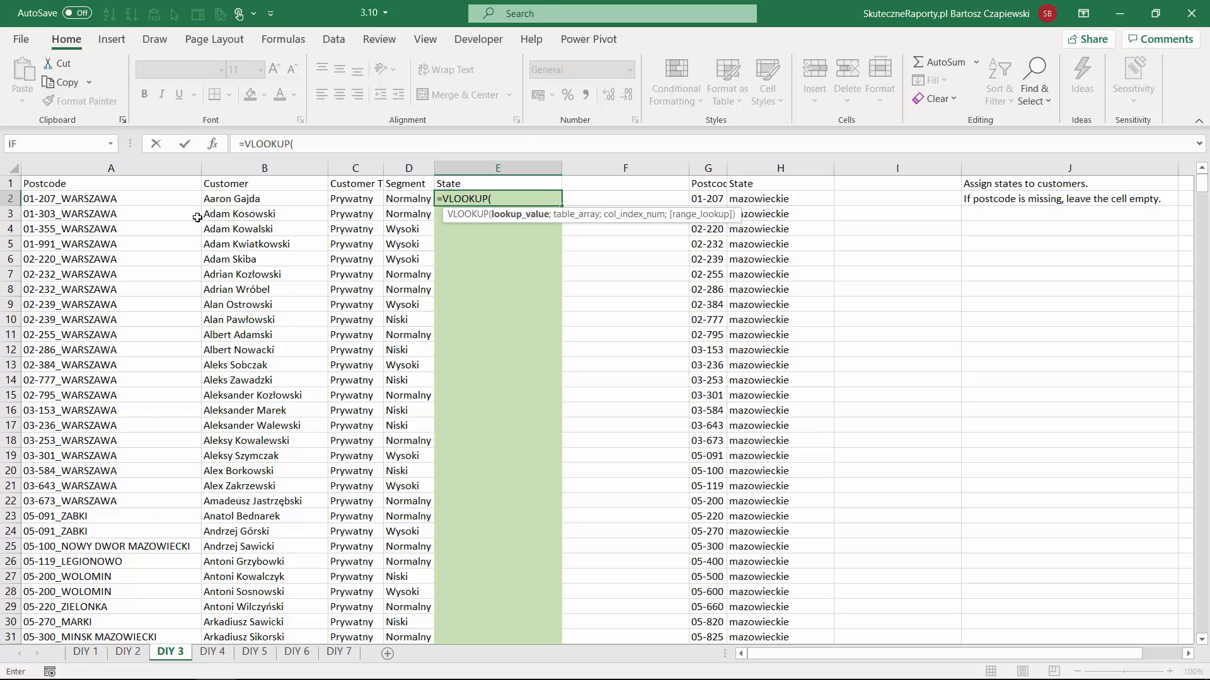
type("lef")
key("Tab")
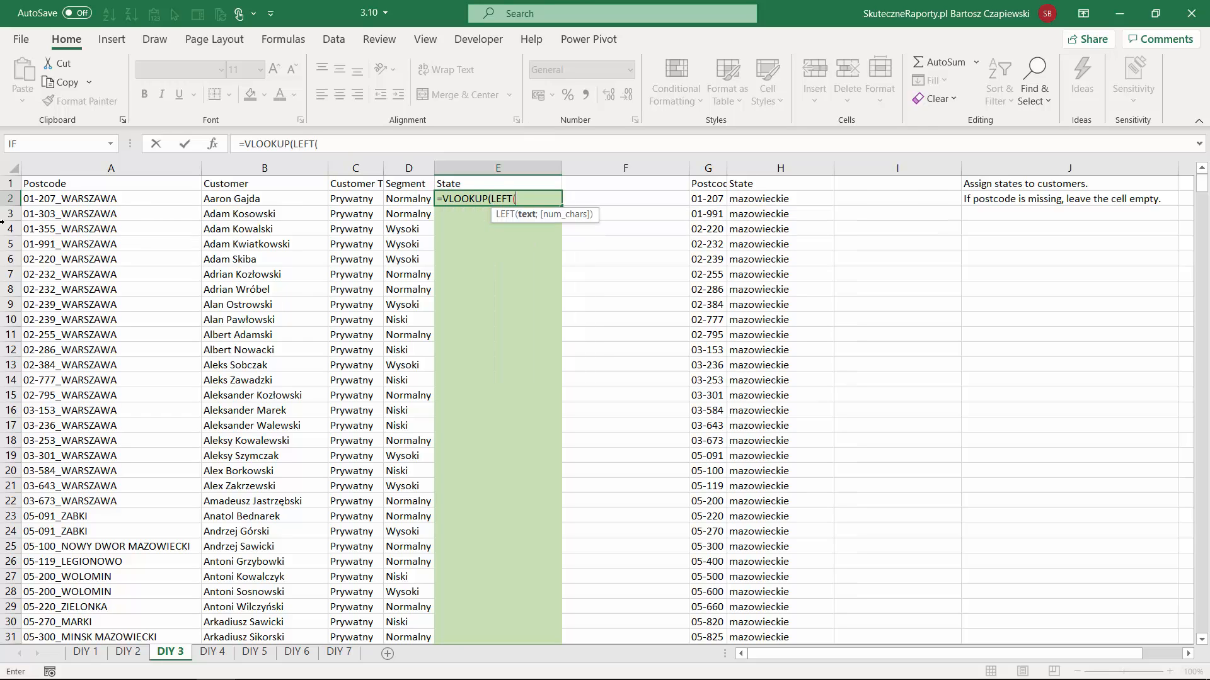
left_click(56, 200)
type(";6")
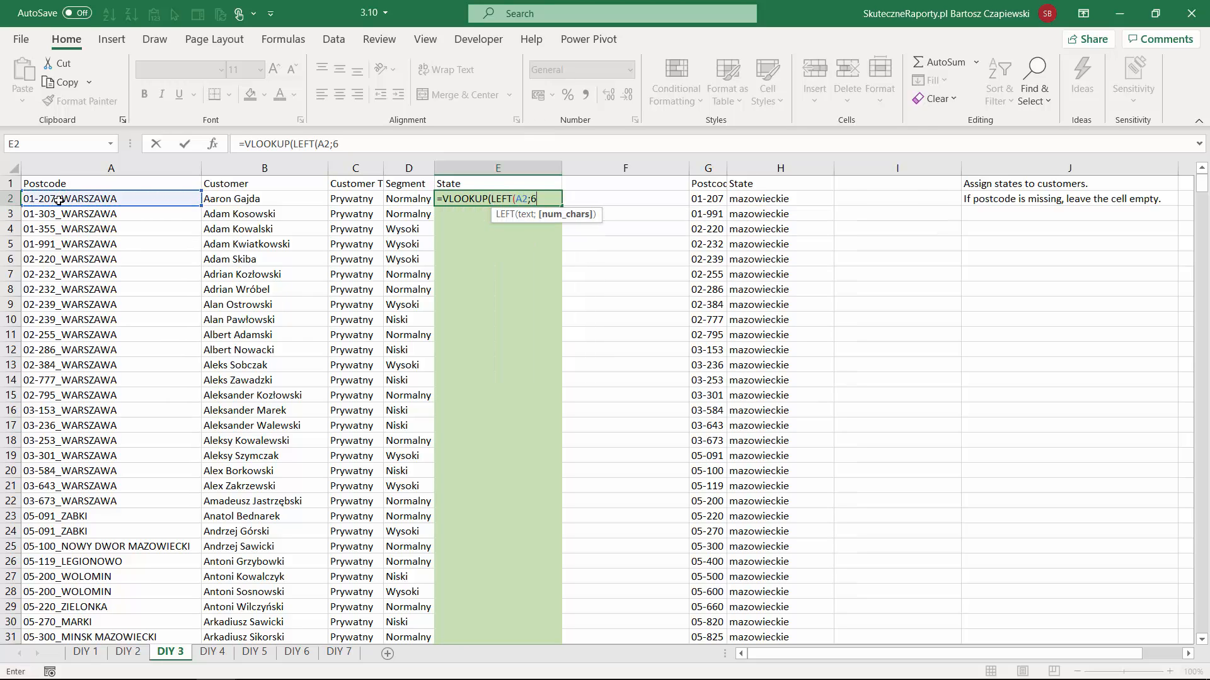
type(");")
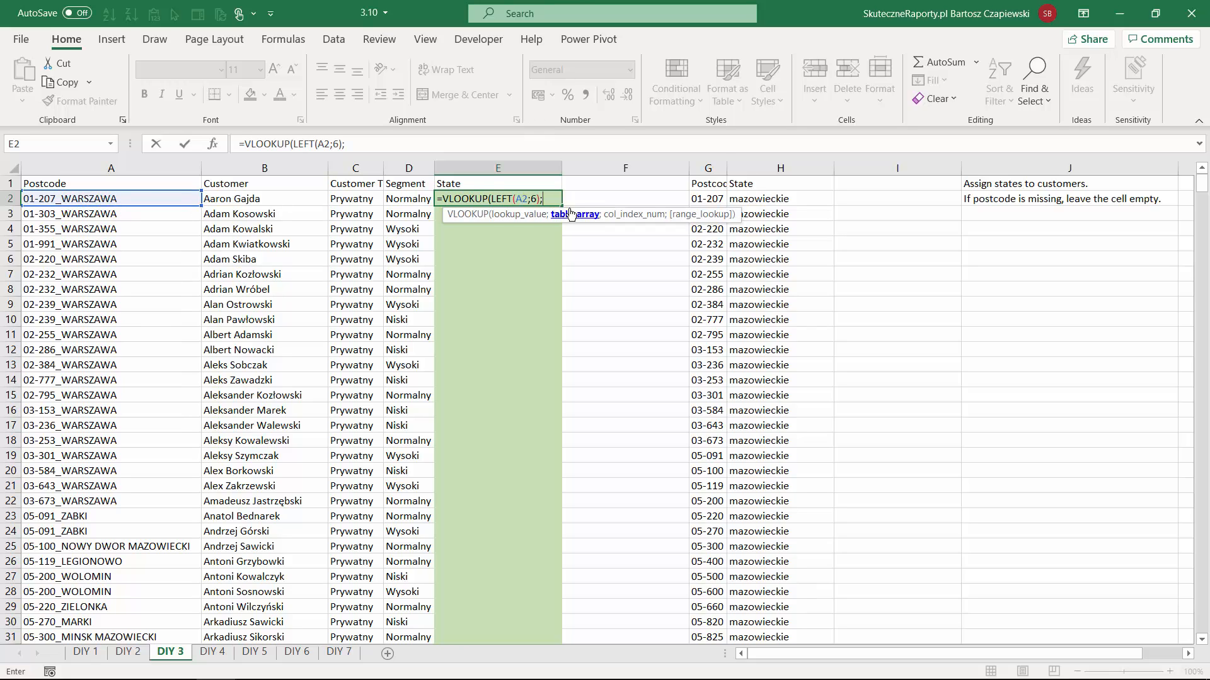
left_click_drag(698, 166, 781, 167)
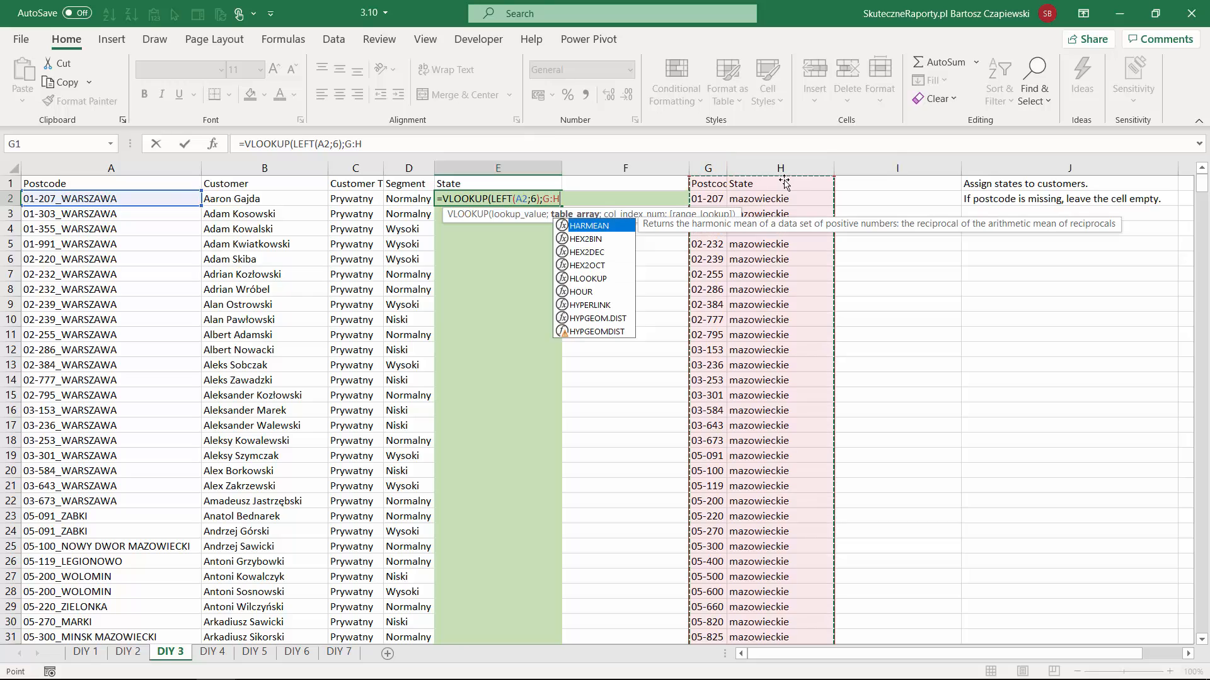
type(";")
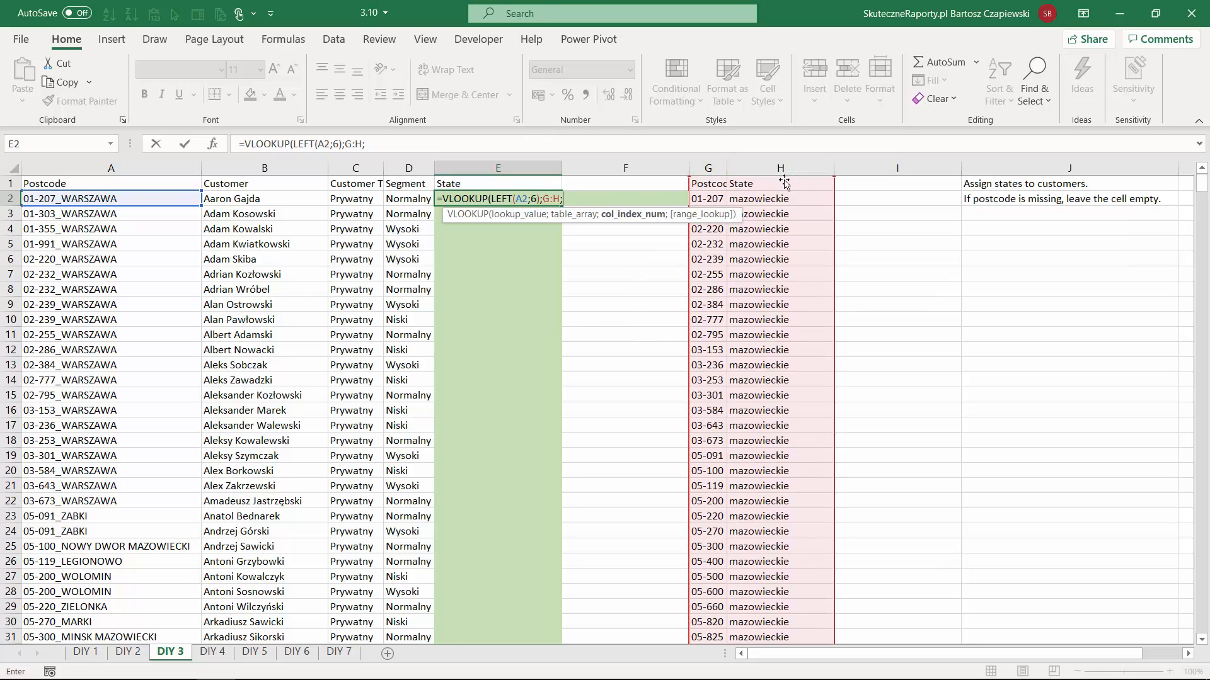
type("2;0)")
key("ctrl+Return")
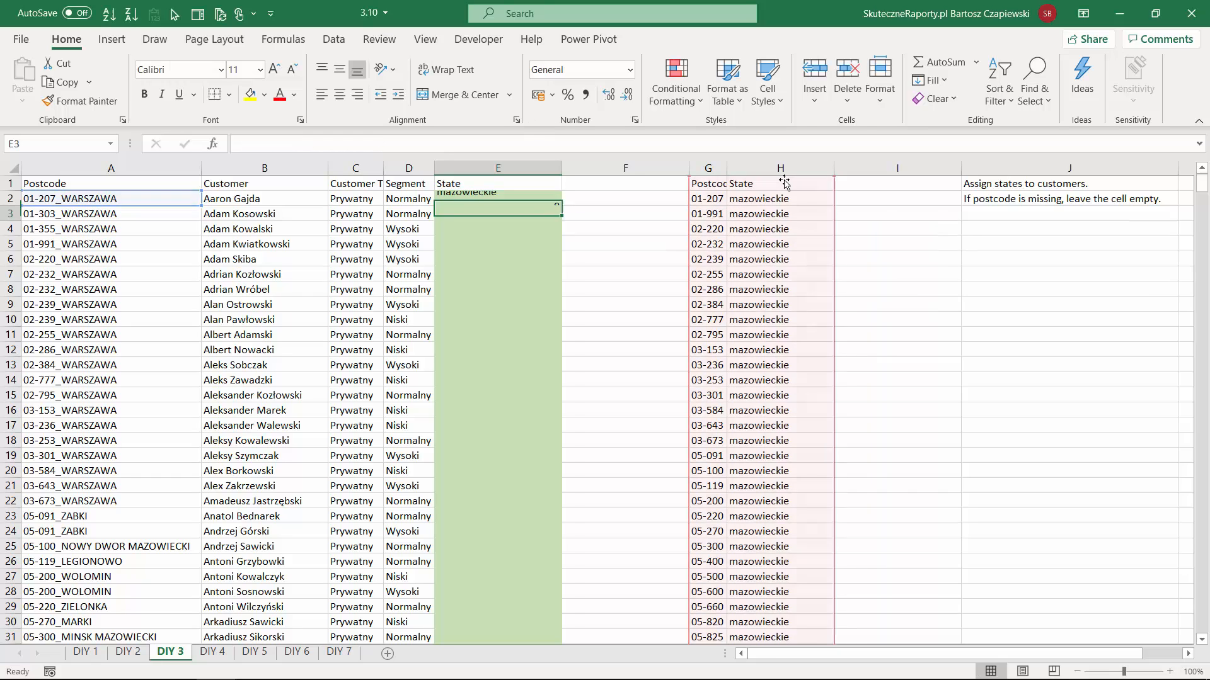
Fill the E2 lookup formula down the State column to the end of the customer list.
key("Down")
left_click(554, 201)
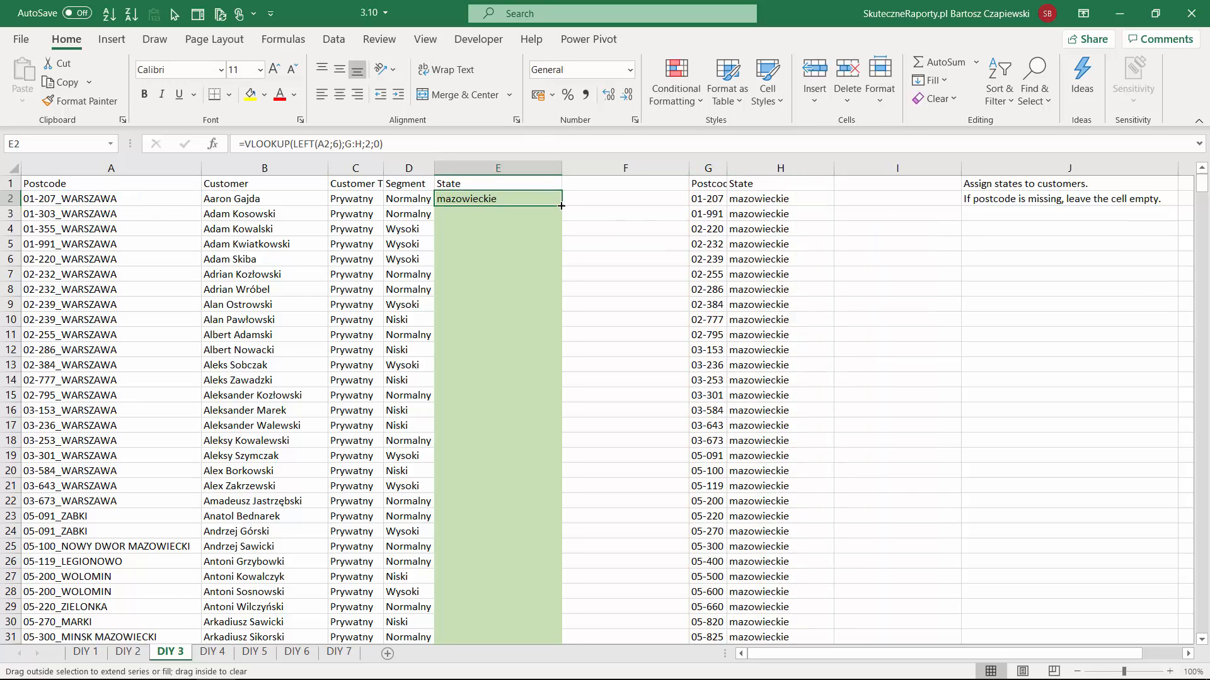
double_click(561, 206)
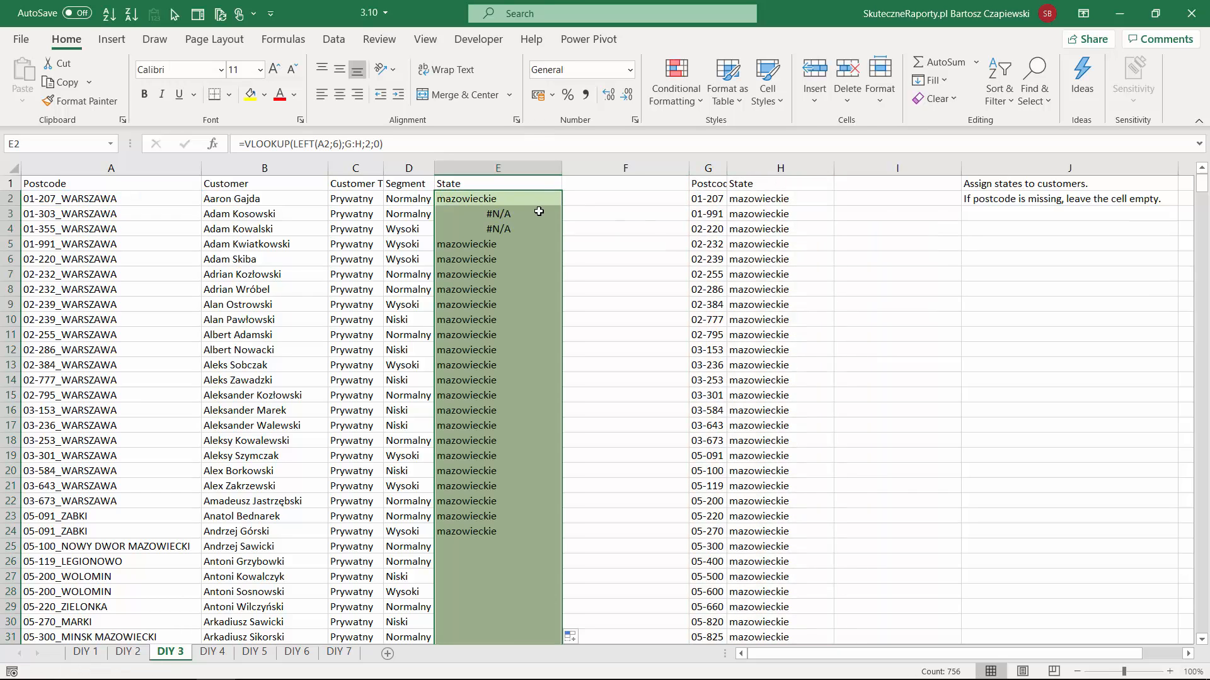
Wrap the E2 formula as =IFERROR(VLOOKUP(LEFT(A2;6);G:H;2;0);"") and fill it down the whole State column.
left_click(465, 202)
left_click(246, 143)
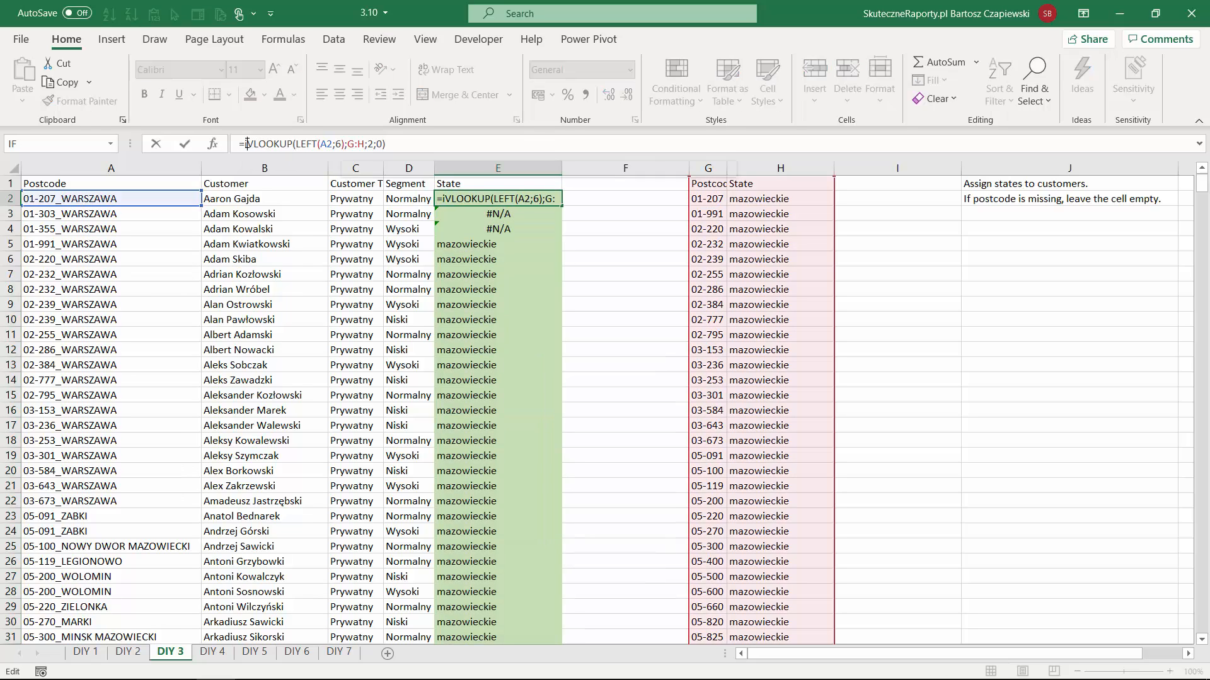
type("IFERROR(")
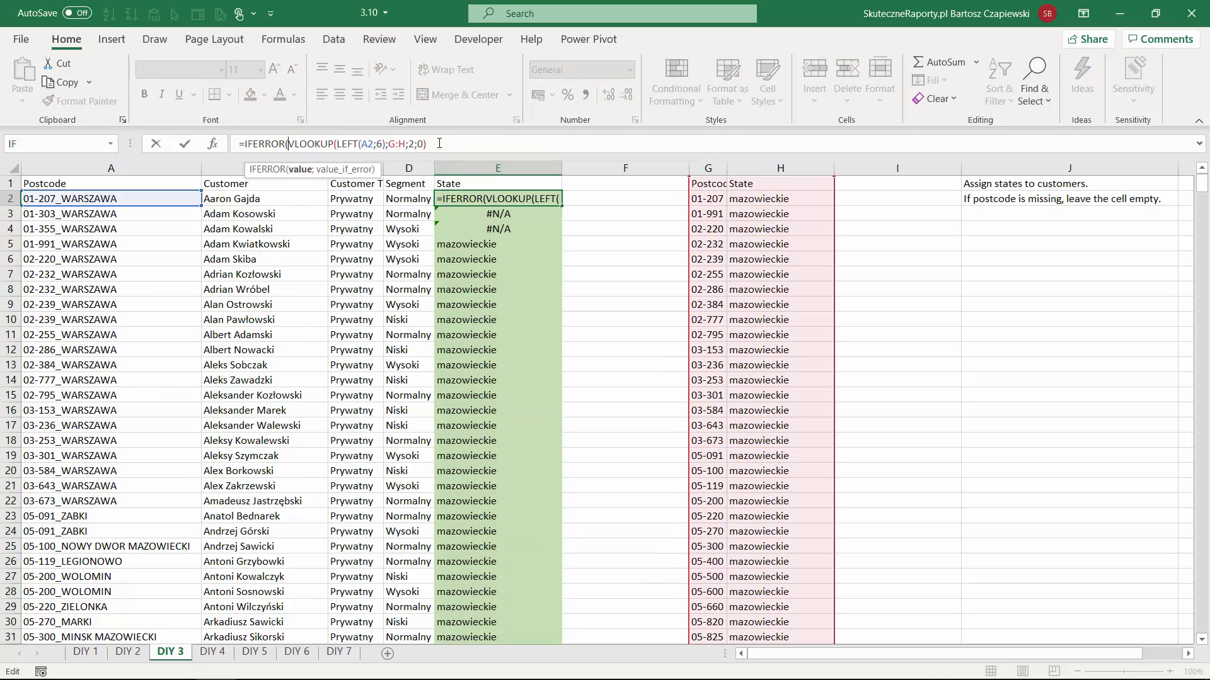
key("End")
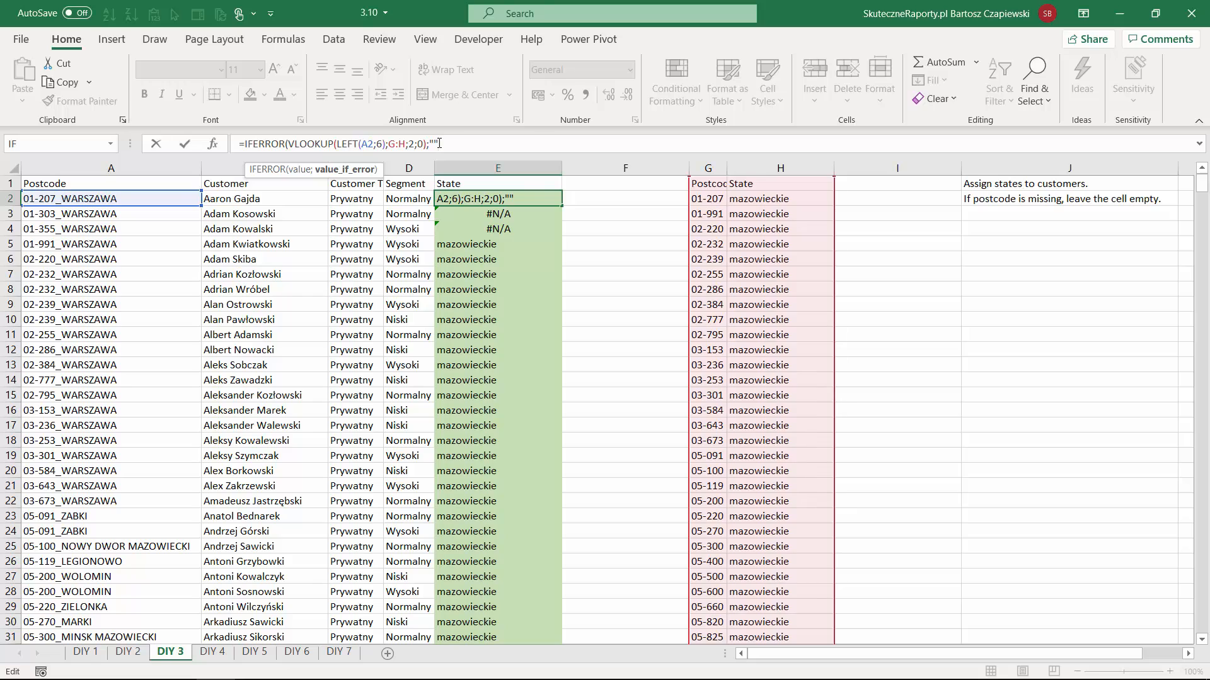
type(";\"\")")
key("Return")
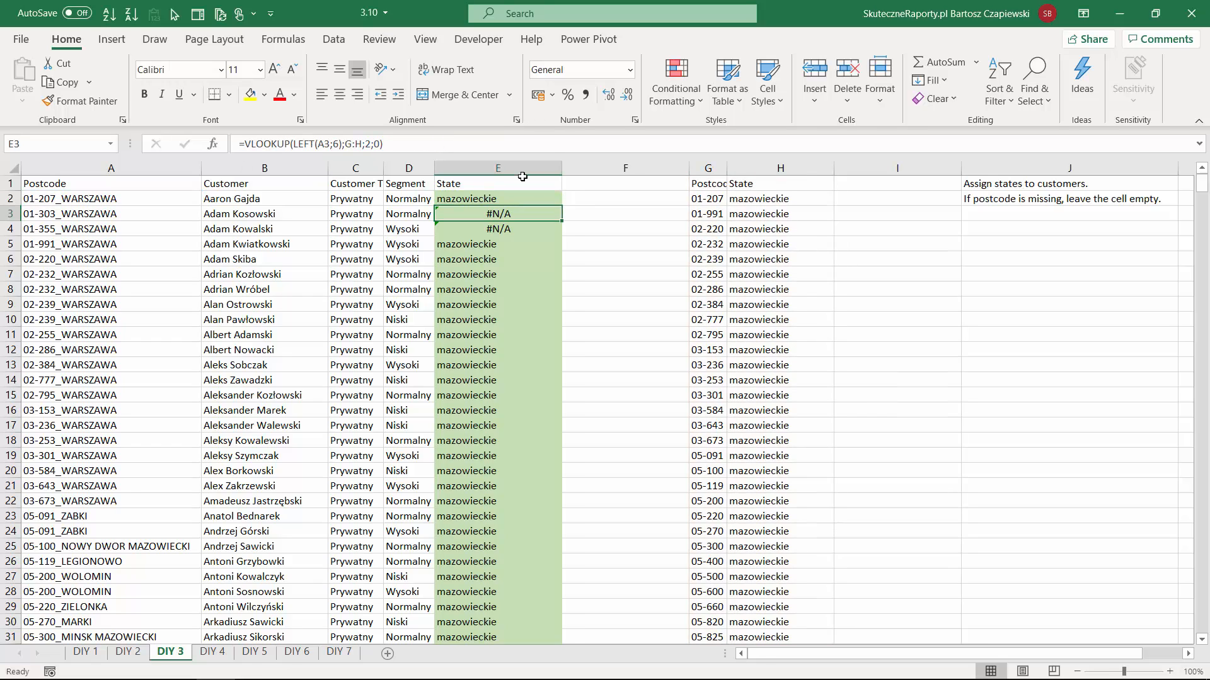
left_click(535, 198)
double_click(558, 204)
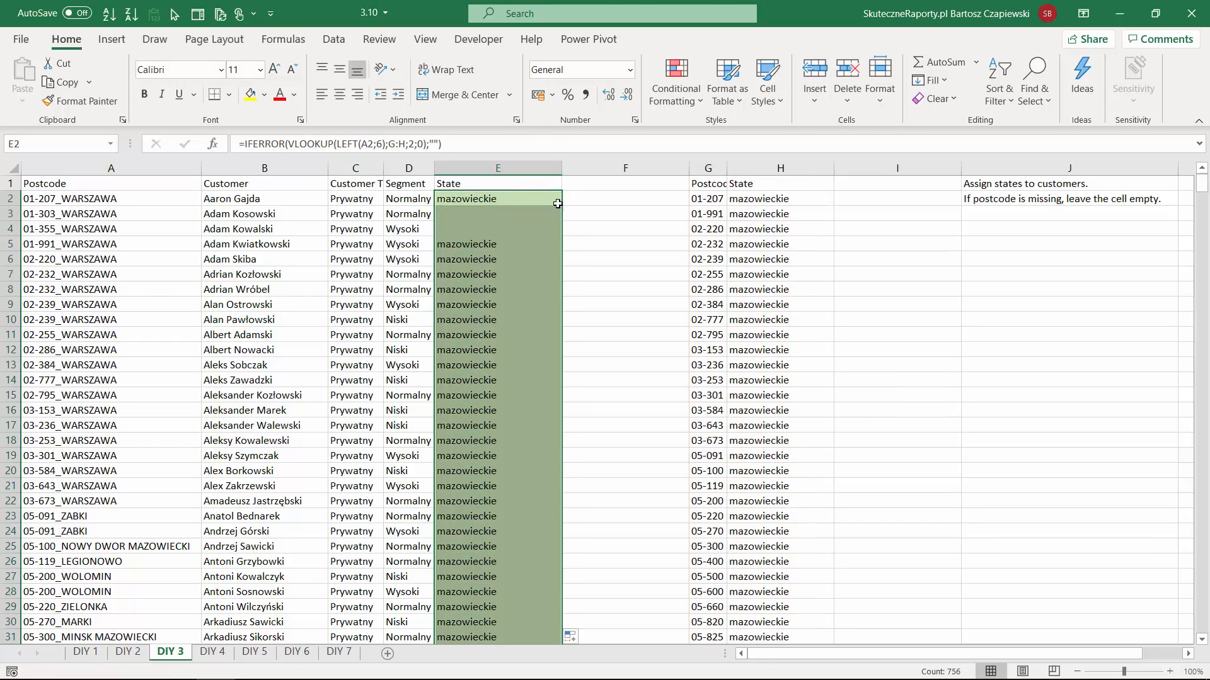
left_click(529, 195)
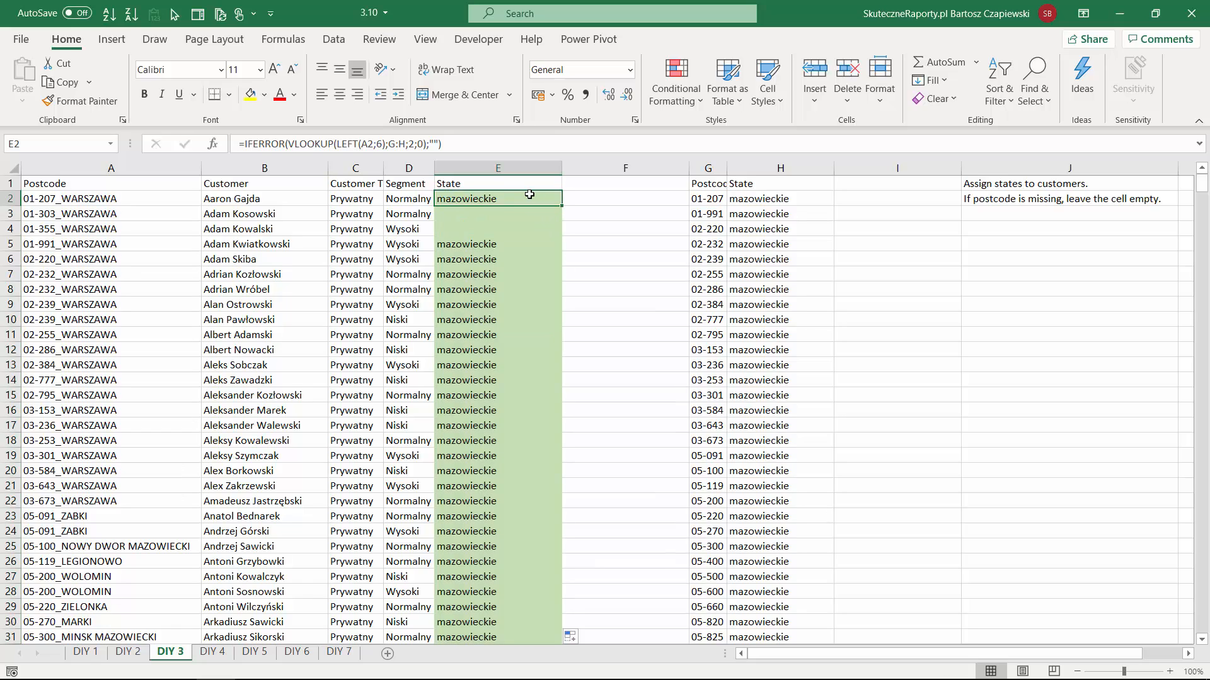
On the DIY 4 sheet, enter =VLOOKUP(A2;G:H;2;0) in City cell C2 and fill it down to C10.
key("ctrl+Page_Down")
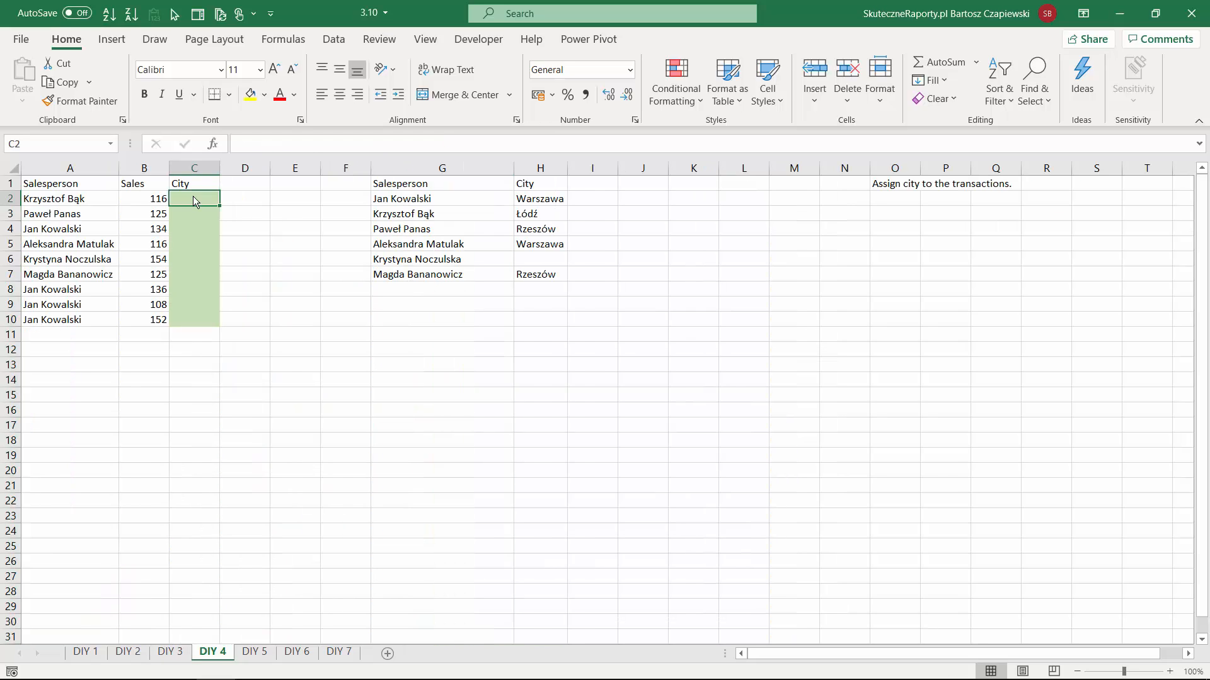
type("=vlo")
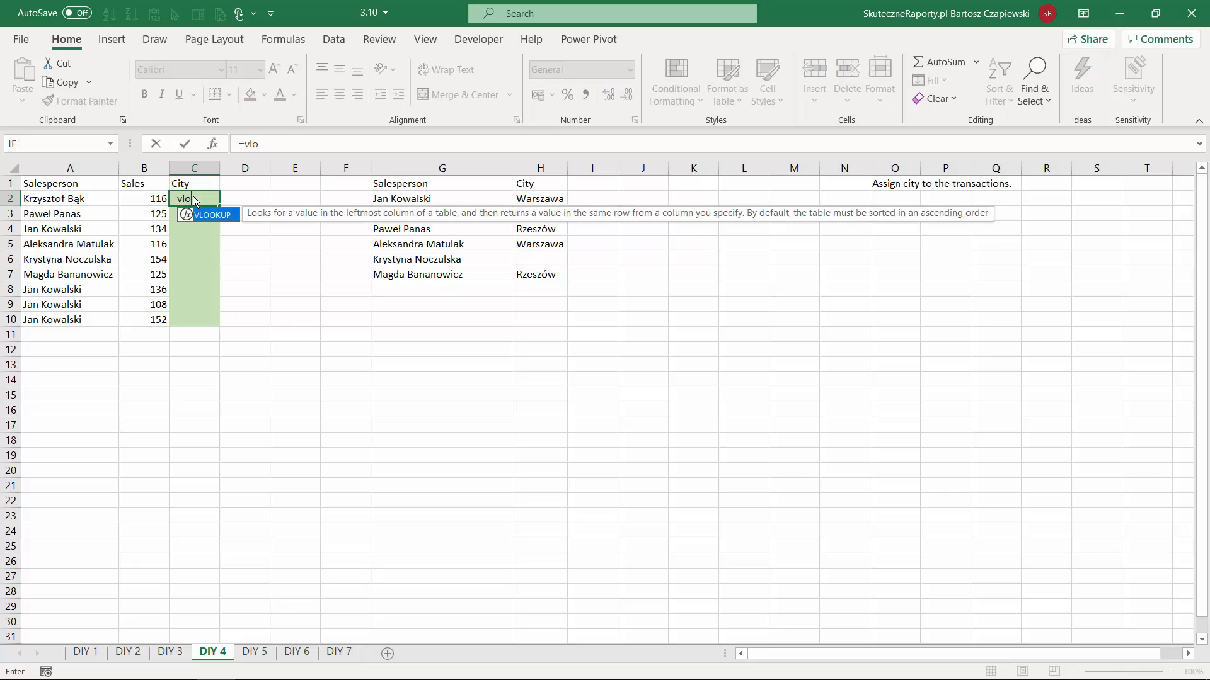
key("Tab")
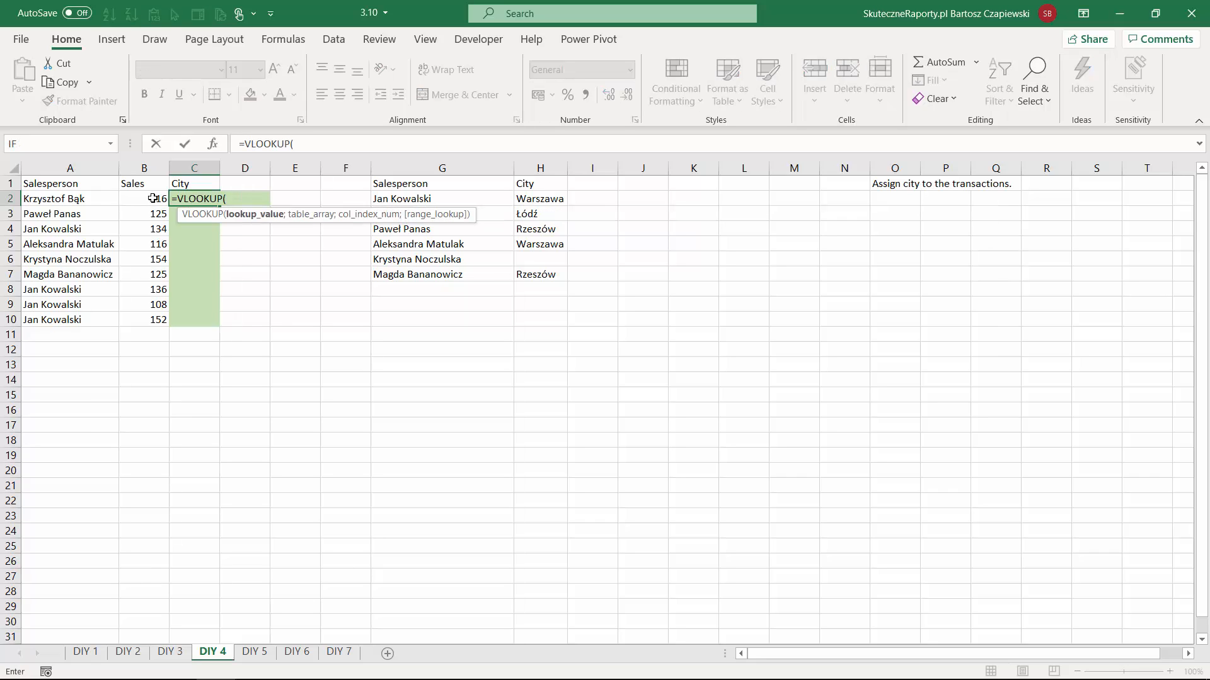
left_click(80, 197)
type(";")
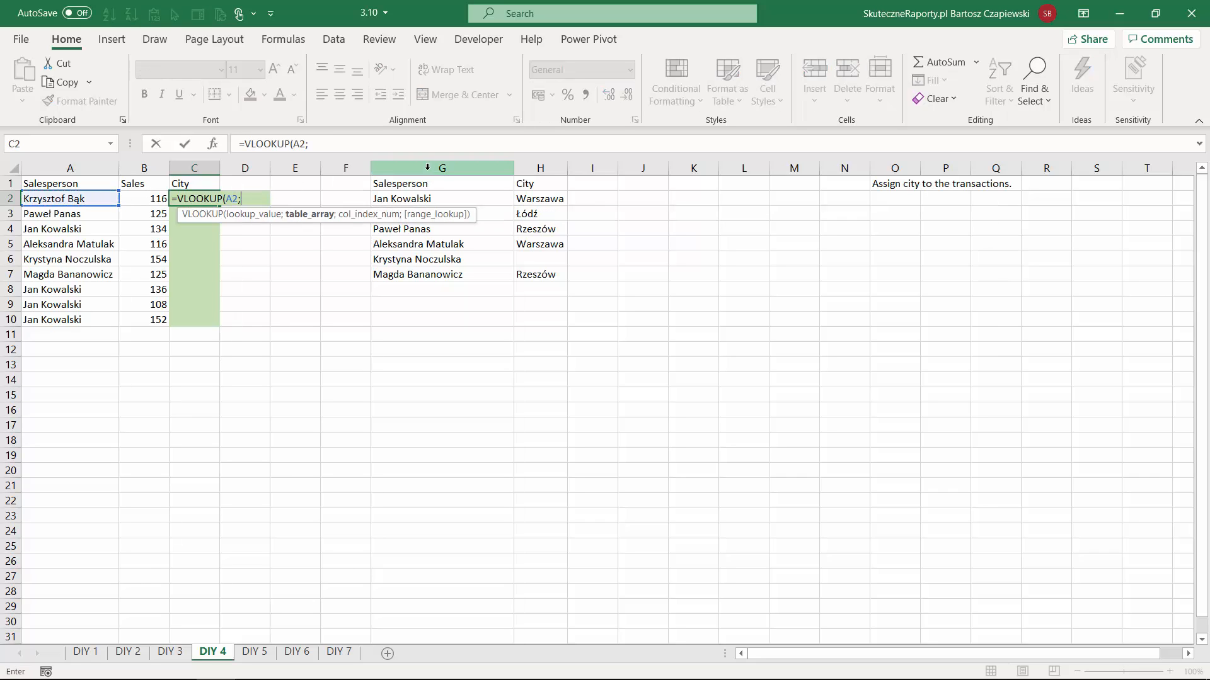
left_click_drag(442, 168, 545, 170)
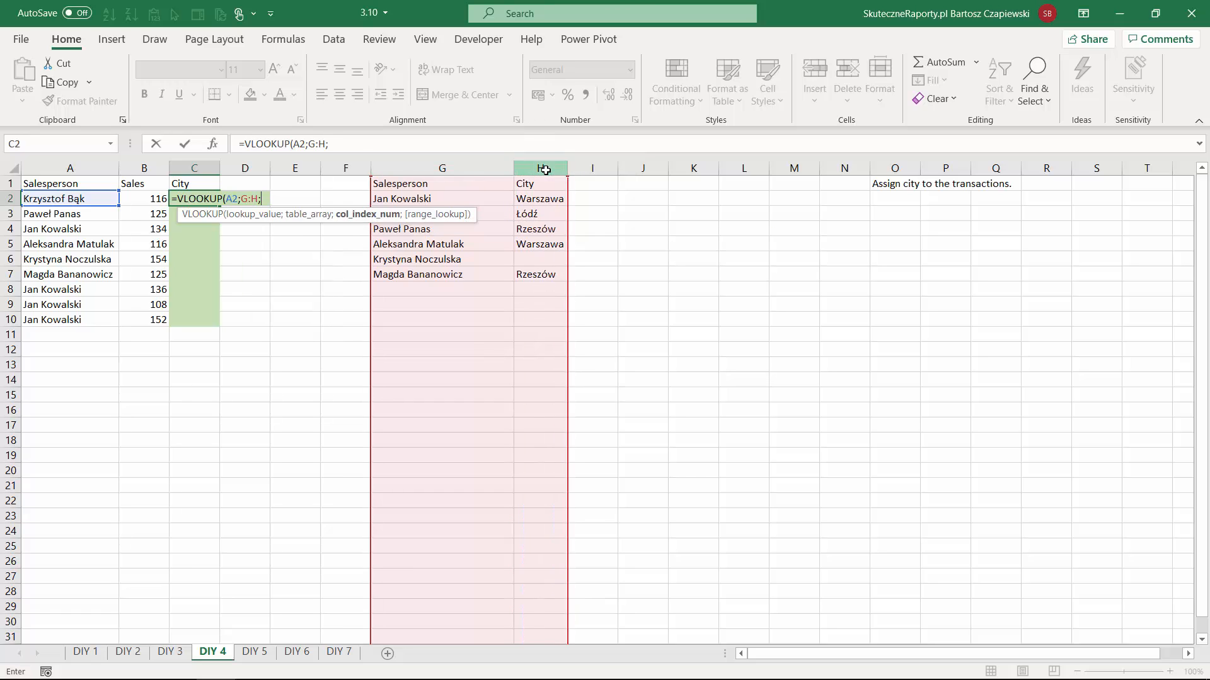
type(";2;0)")
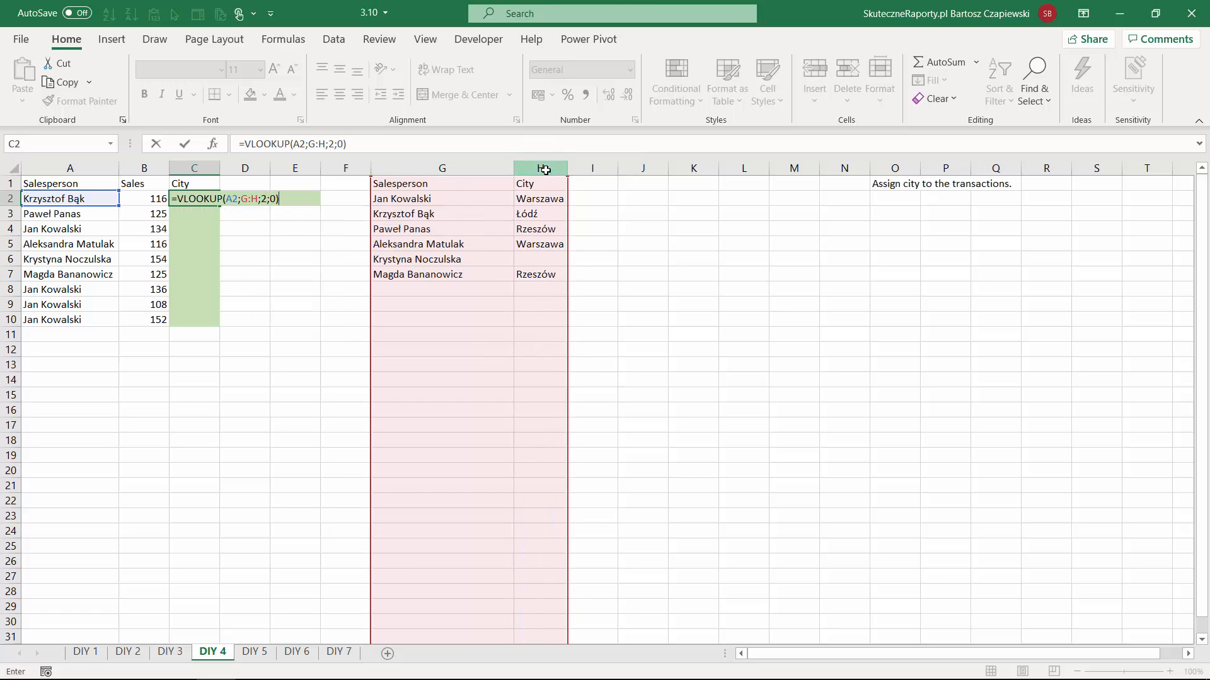
key("Return")
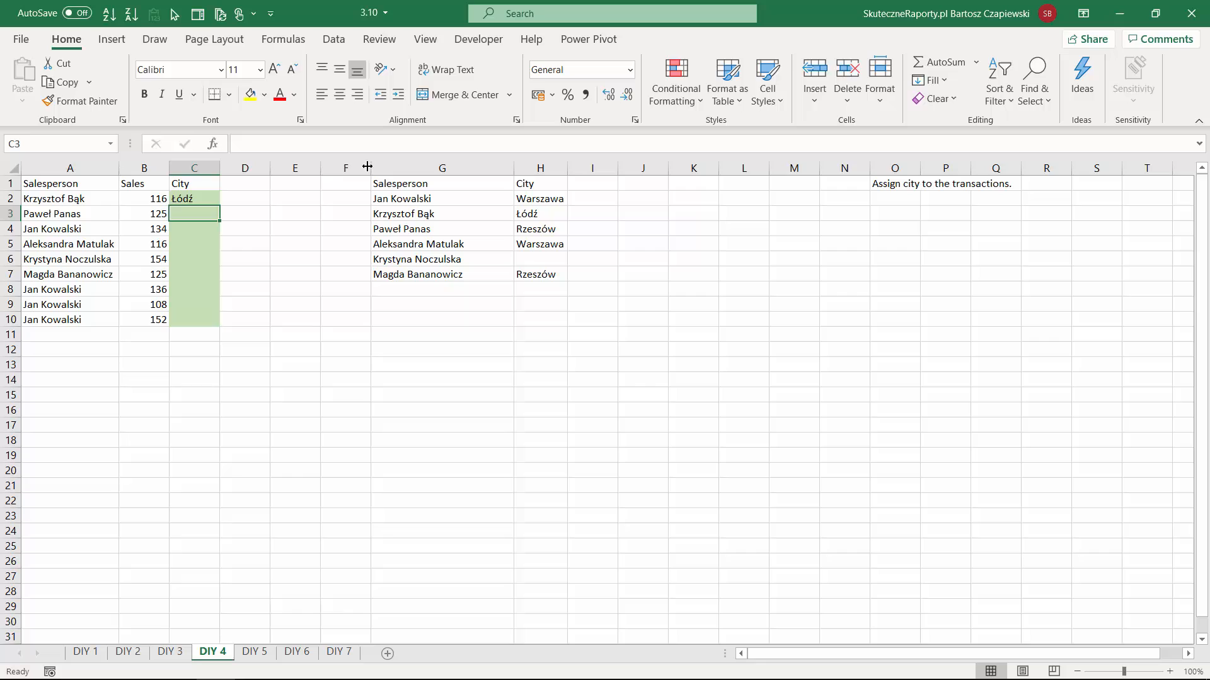
left_click(200, 199)
double_click(220, 206)
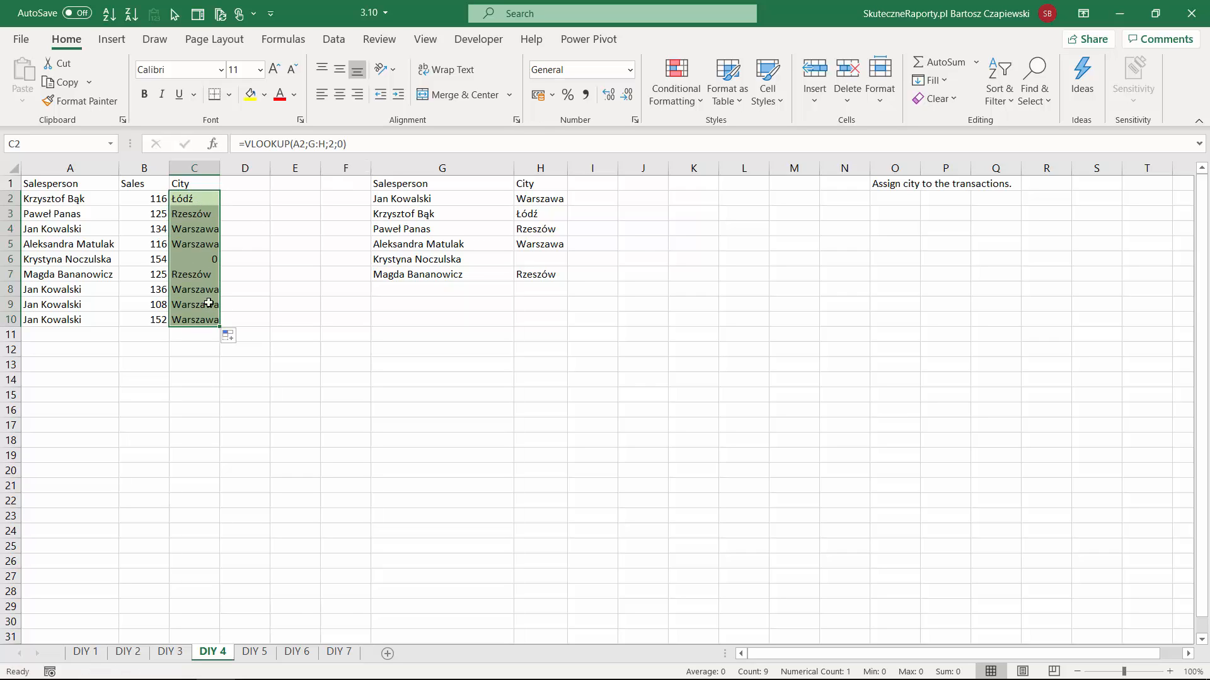
Compare the City formula in C6 with its source cell H6 in the lookup table.
left_click(196, 259)
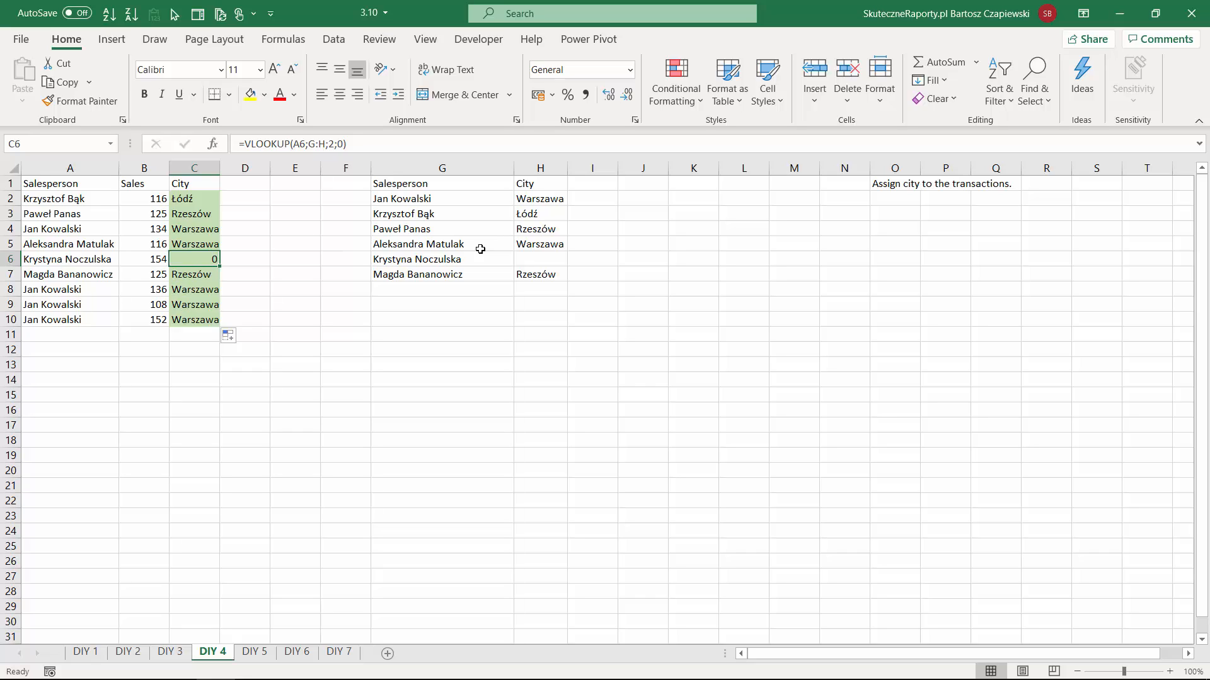
left_click(539, 260)
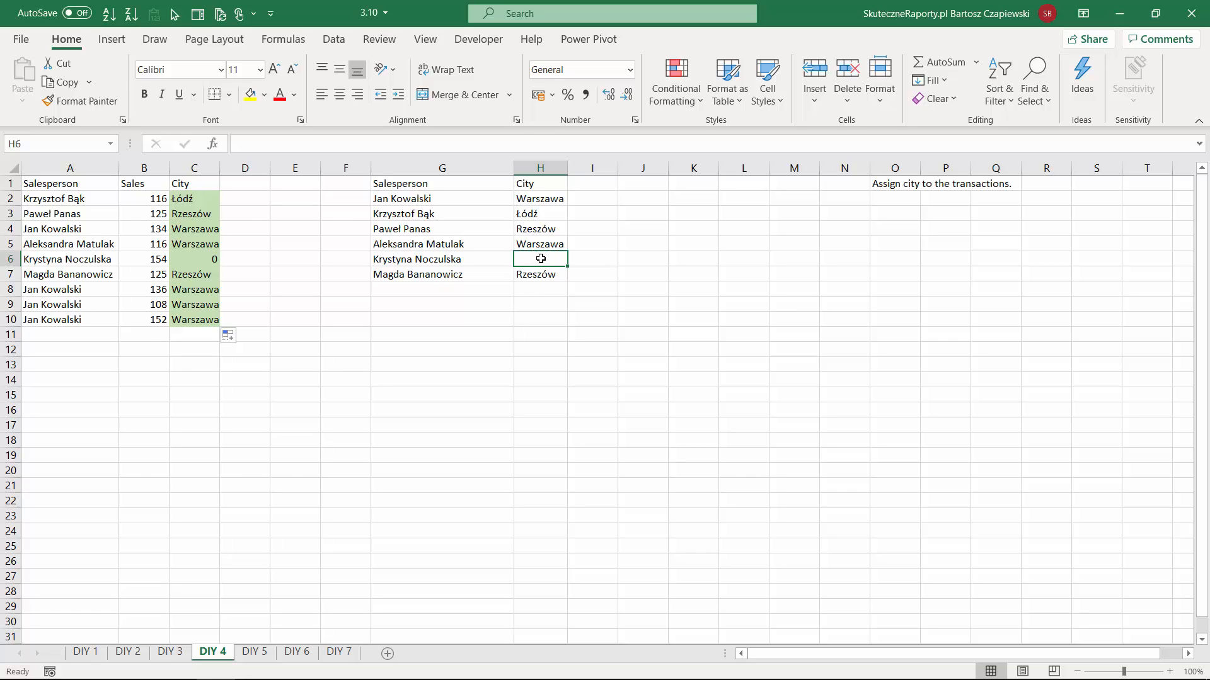
left_click(210, 261)
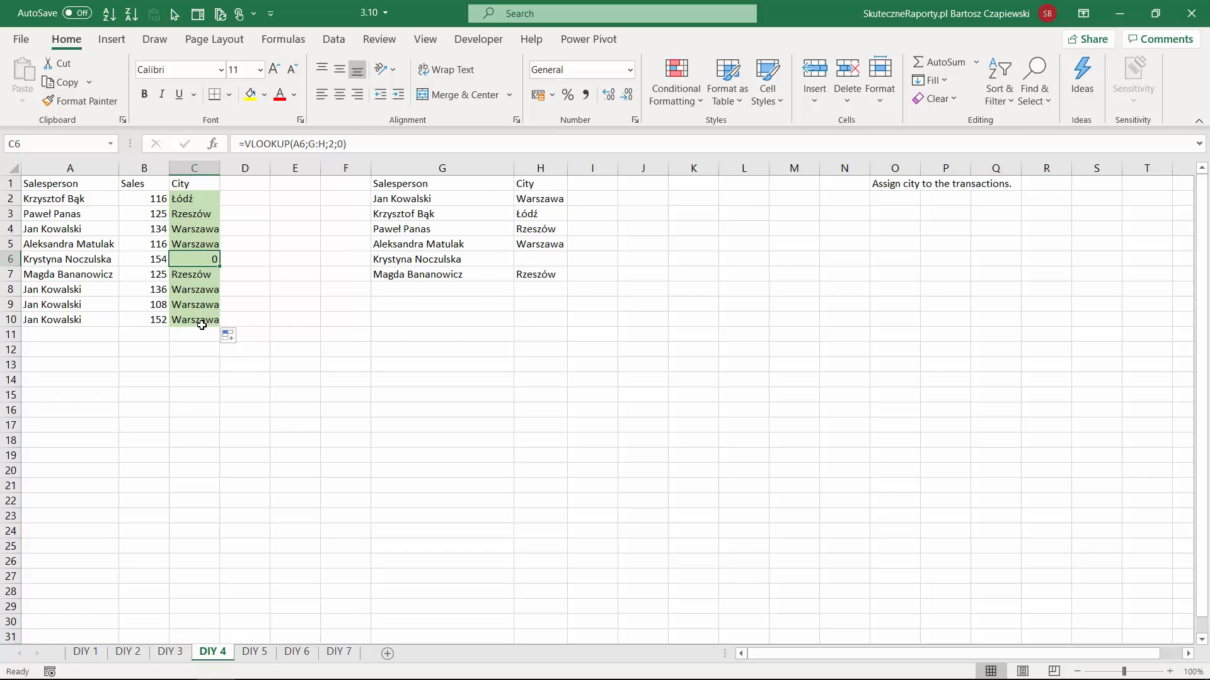
On the DIY 5 sheet, enter =VLOOKUP(A2;F:F;1;0) in B2 under "Is it on the list?" and fill it down to B5.
key("ctrl+Page_Down")
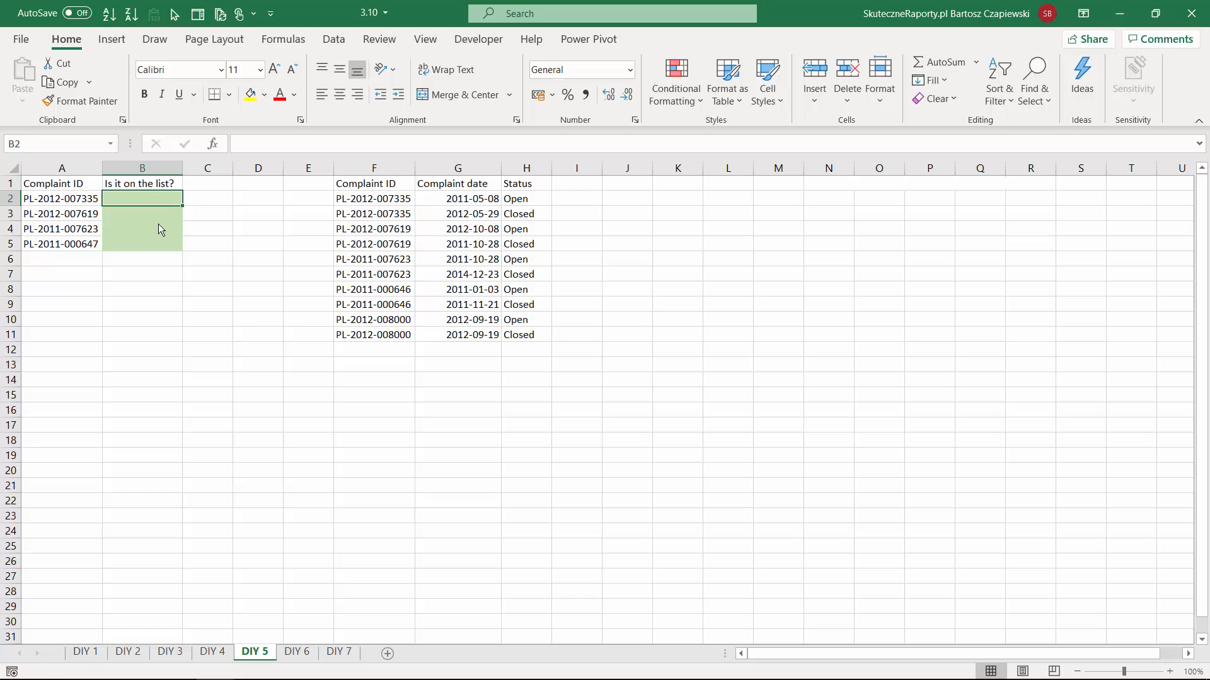
type("=")
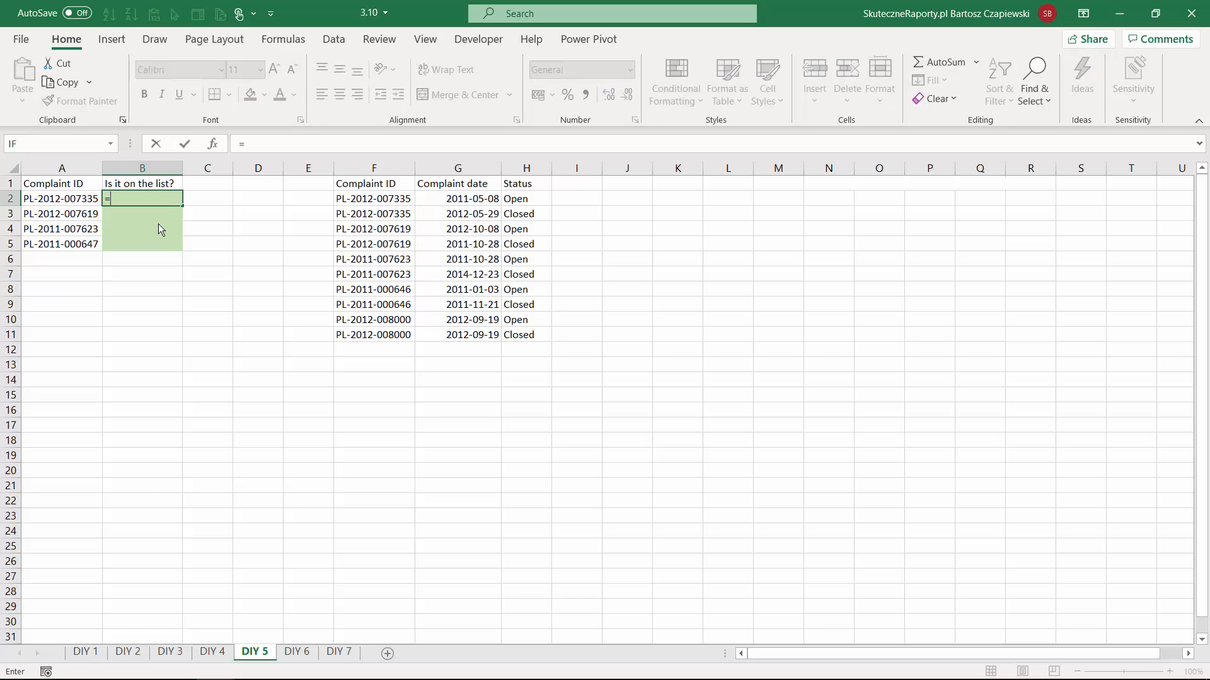
type("vlo")
key("Tab")
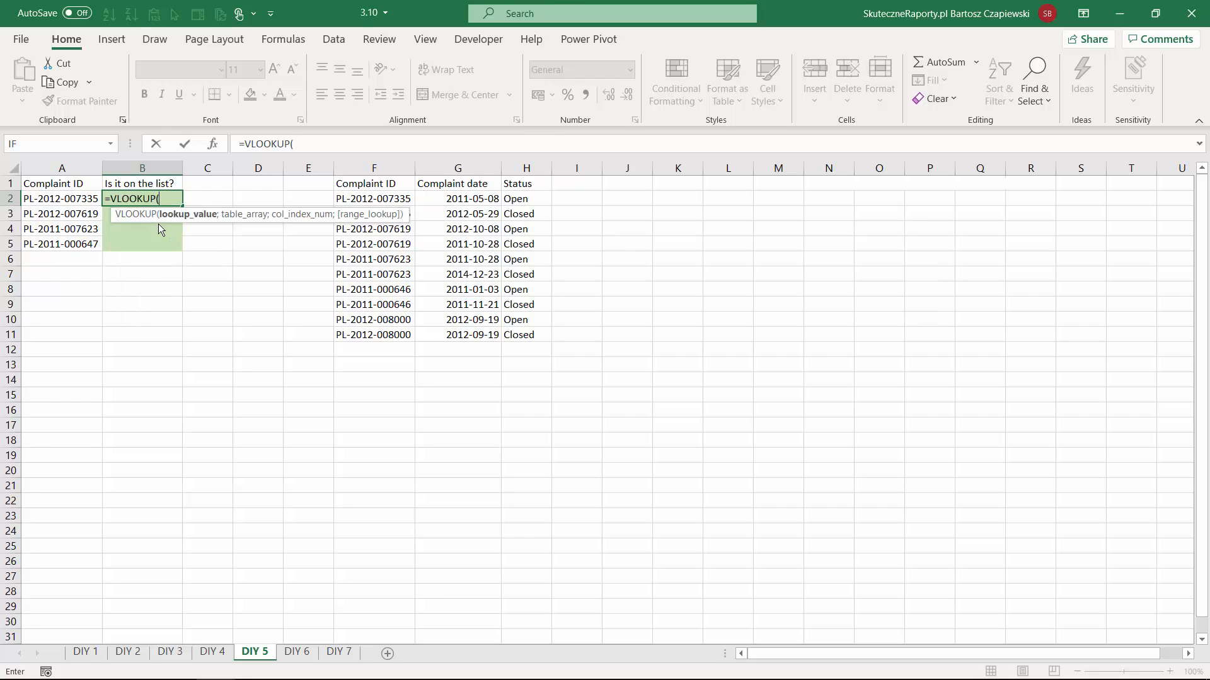
left_click(64, 200)
type(";")
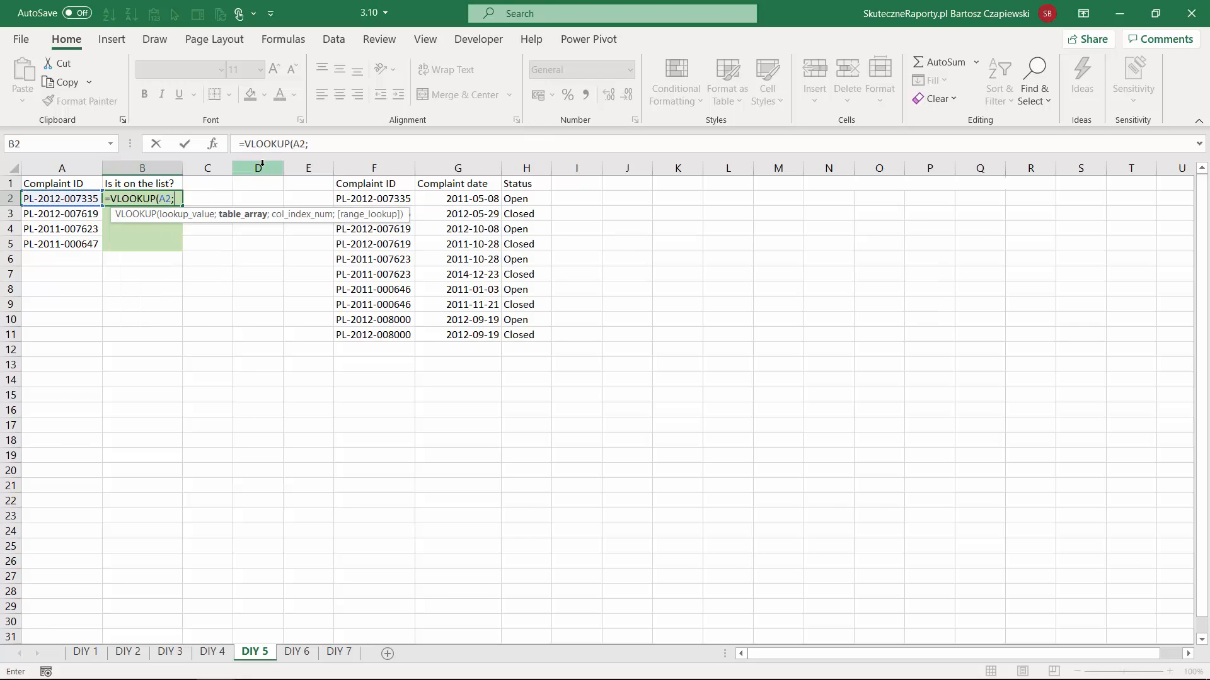
left_click(375, 169)
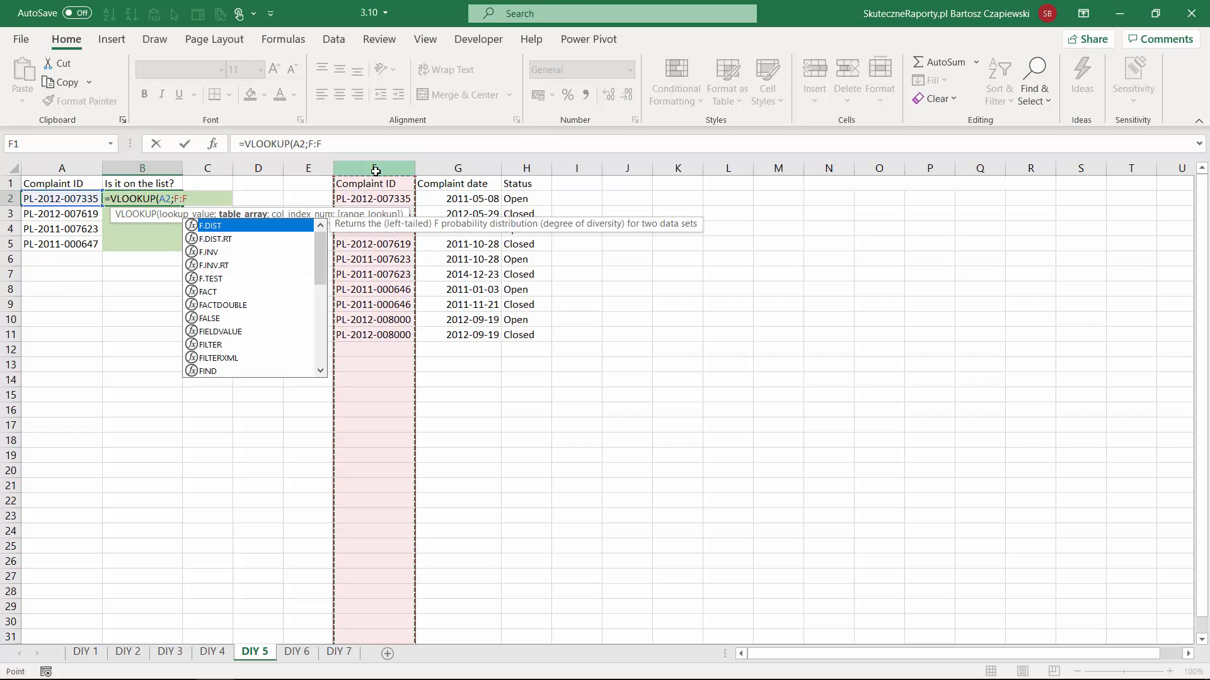
type(";")
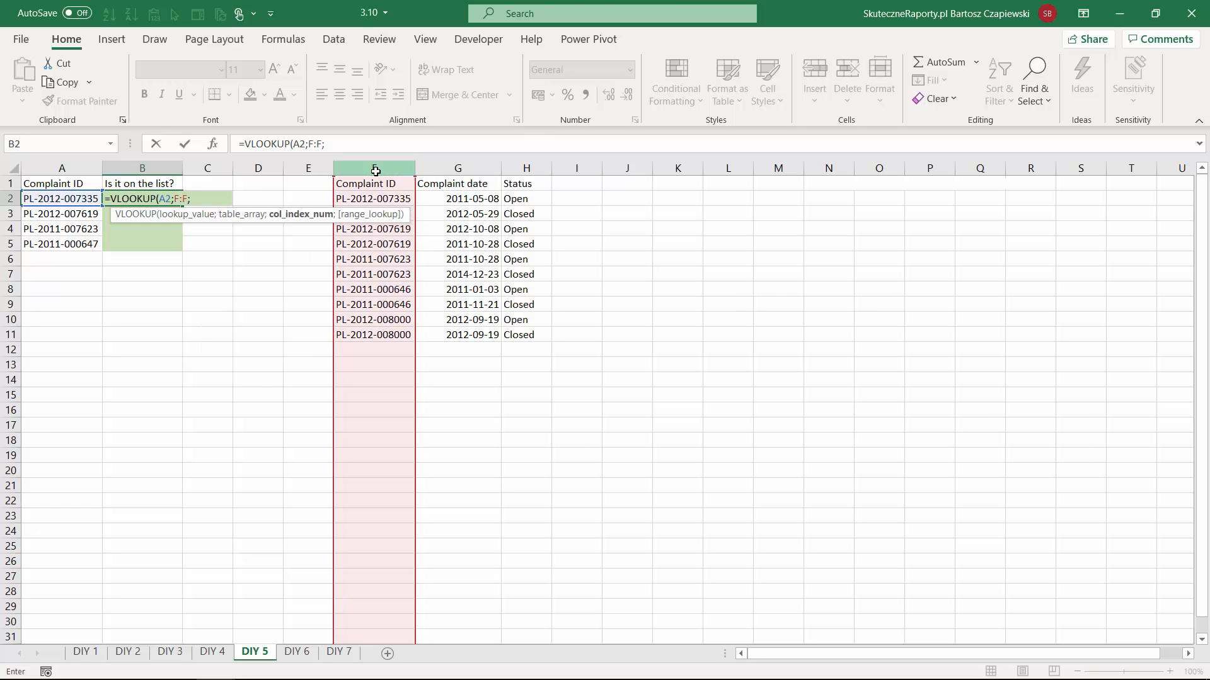
type("1;0)")
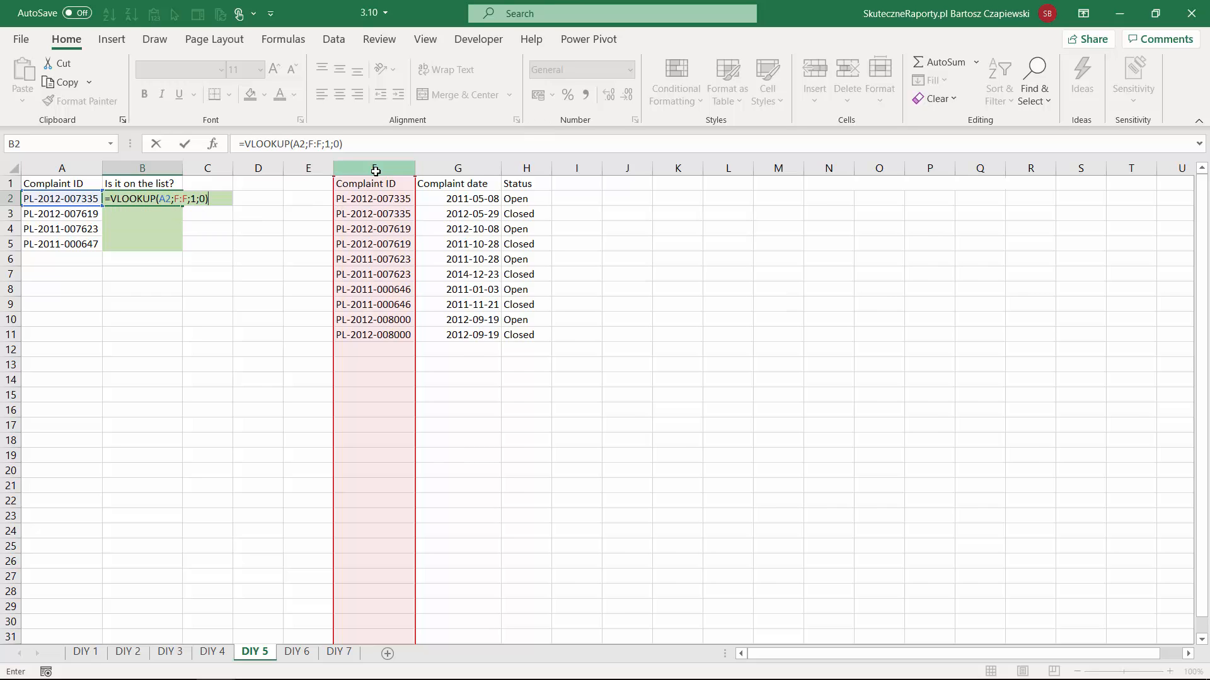
key("Return")
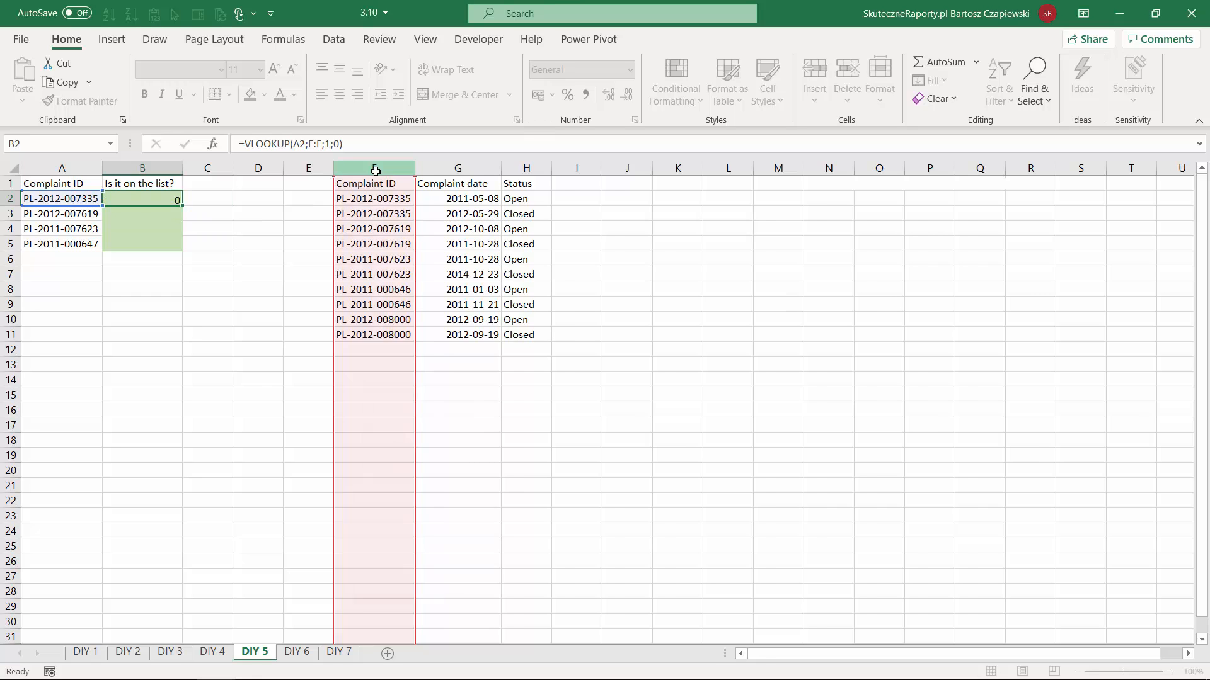
left_click(169, 200)
left_click_drag(182, 206, 144, 244)
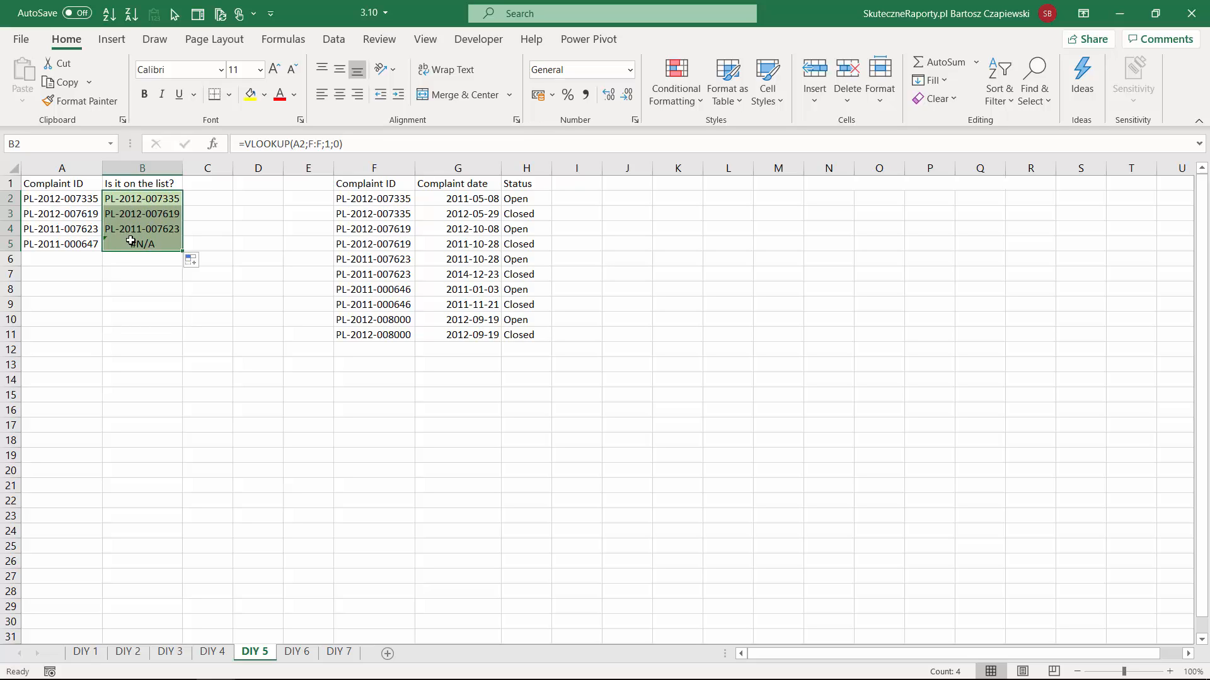
Wrap the B2 formula as =ISERROR(VLOOKUP(A2;F:F;1;0)) and fill it down to B5.
key("F2")
left_click(246, 144)
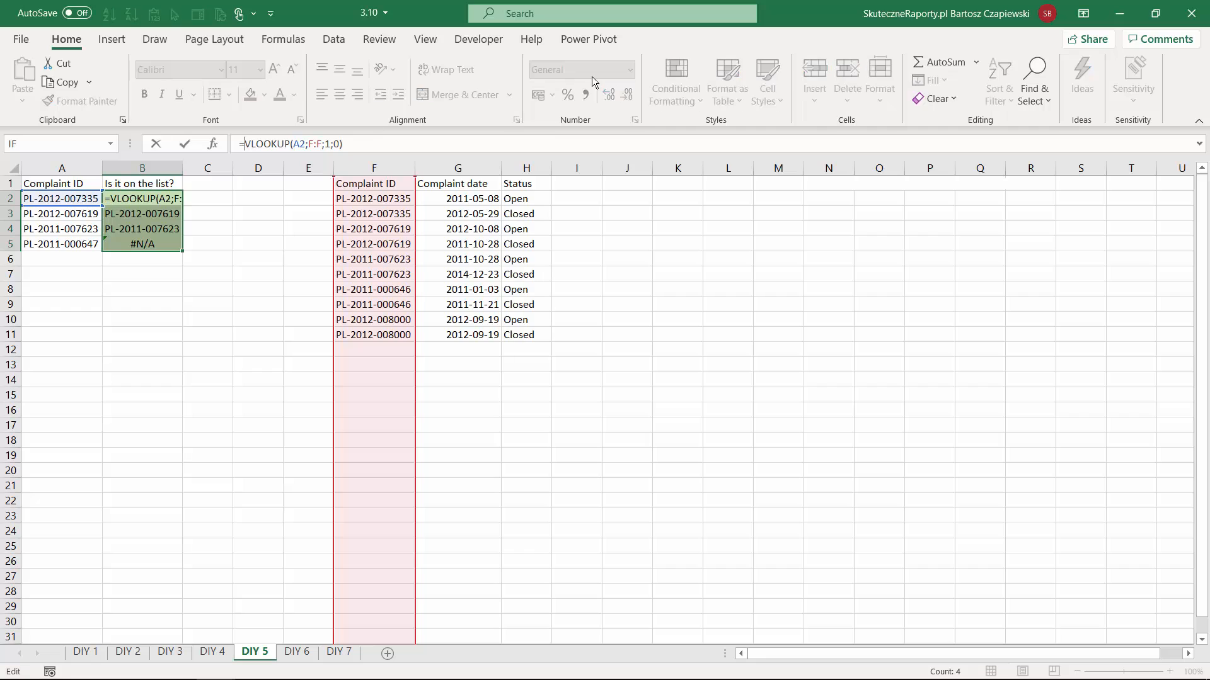
type("is")
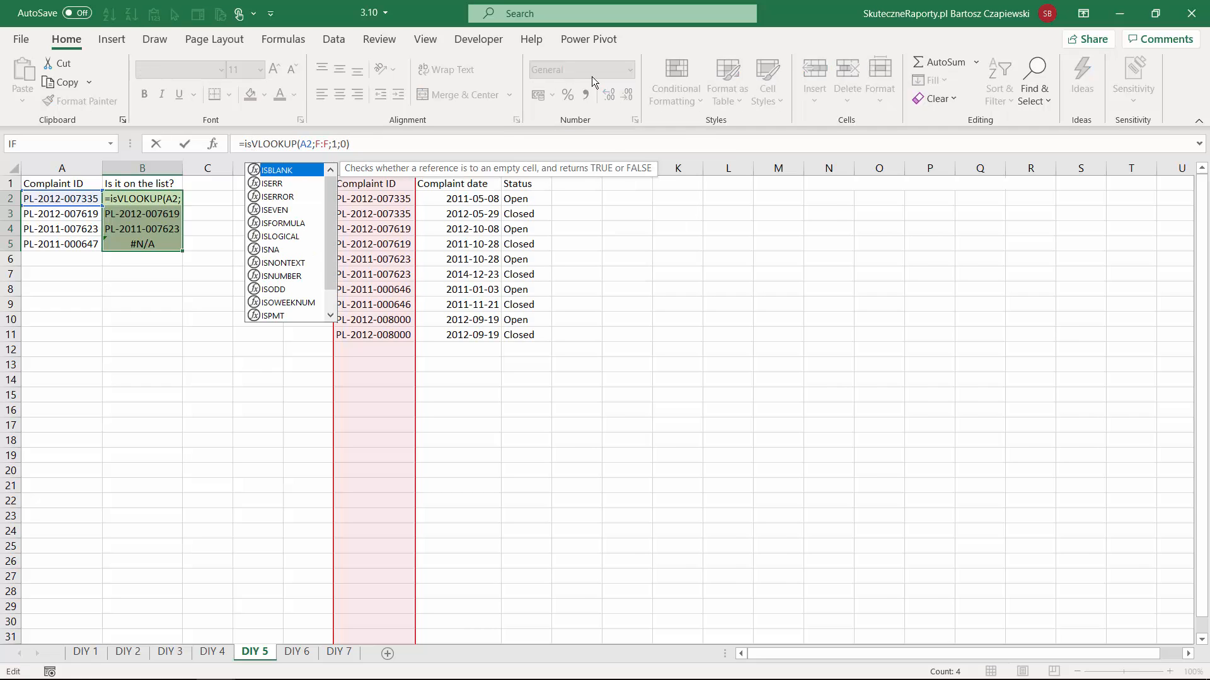
key("Down")
key("Down")
key("Tab")
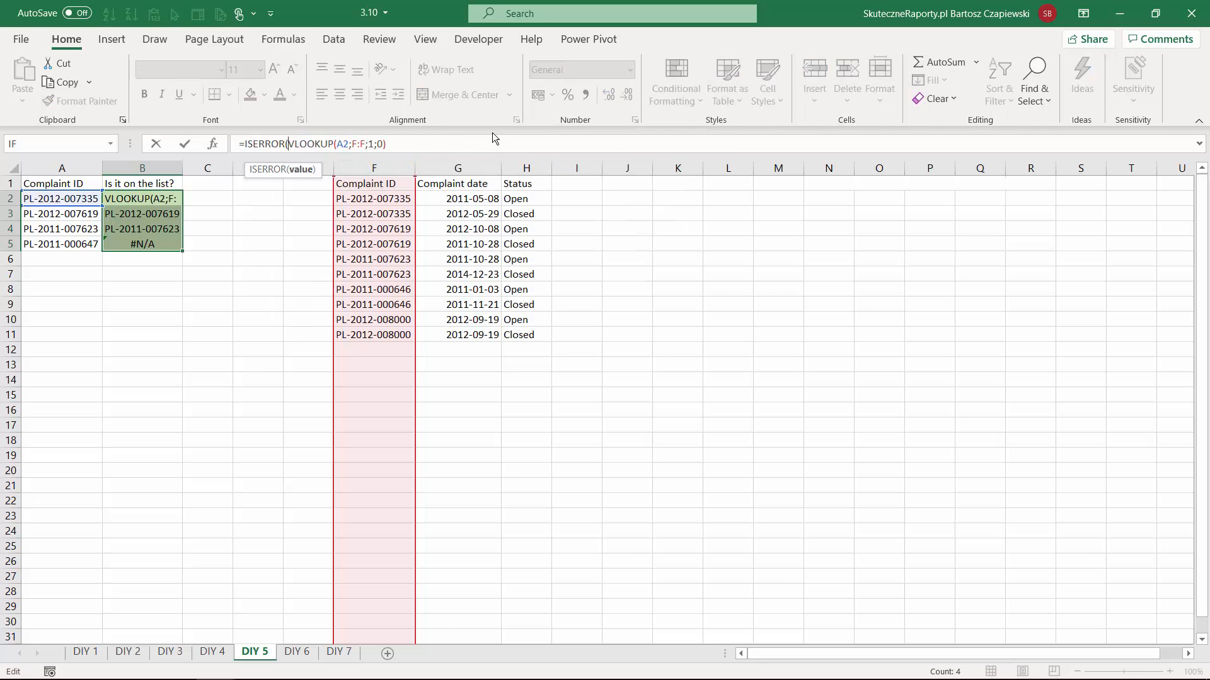
type(")")
key("Return")
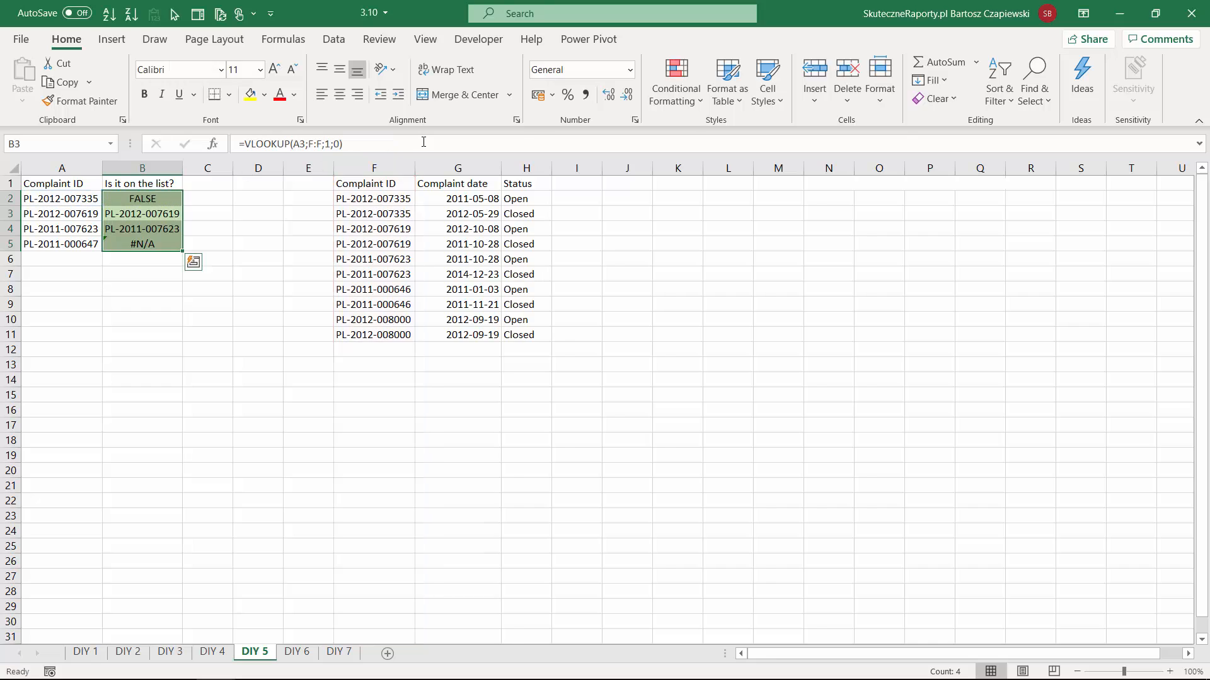
left_click(141, 198)
left_click_drag(183, 206, 183, 249)
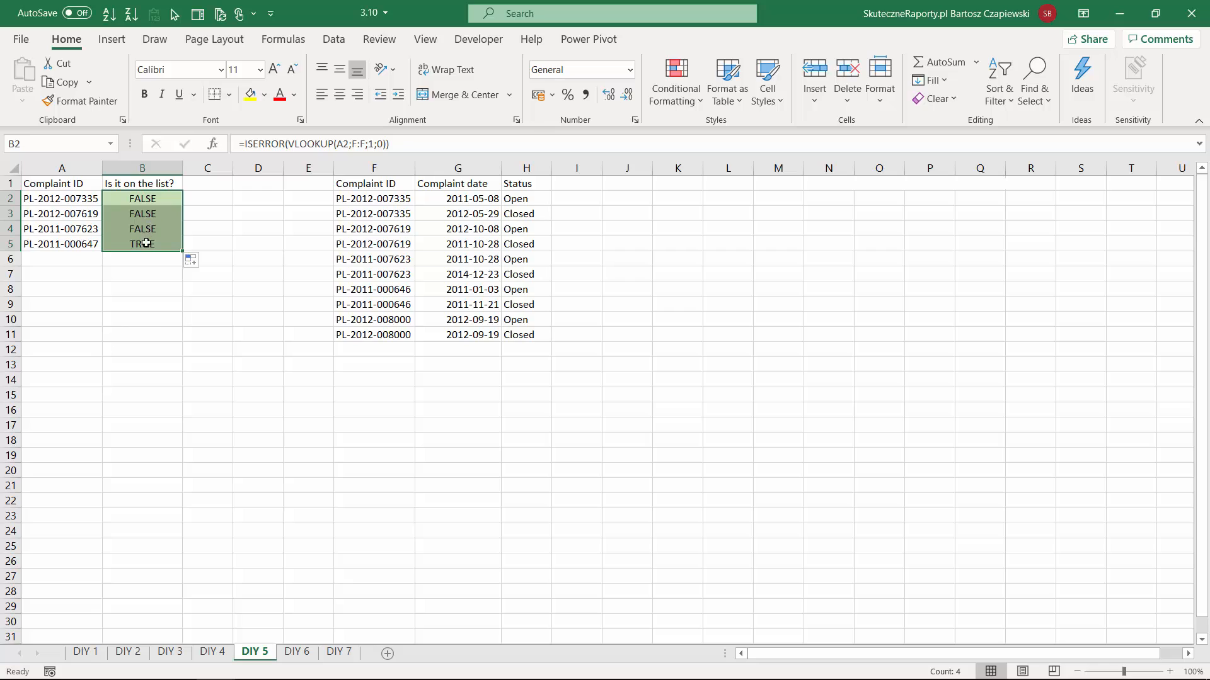
Negate the B2 check as =NOT(ISERROR(VLOOKUP(A2;F:F;1;0))) and fill it down to B5.
left_click(151, 199)
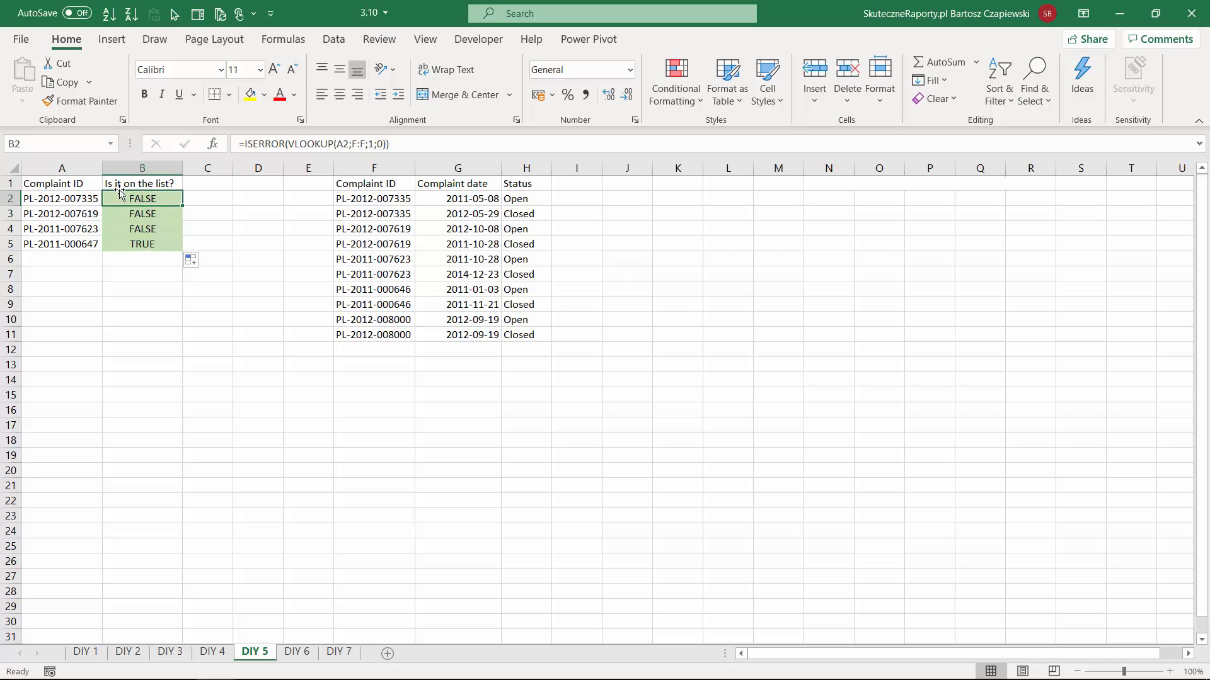
left_click(245, 143)
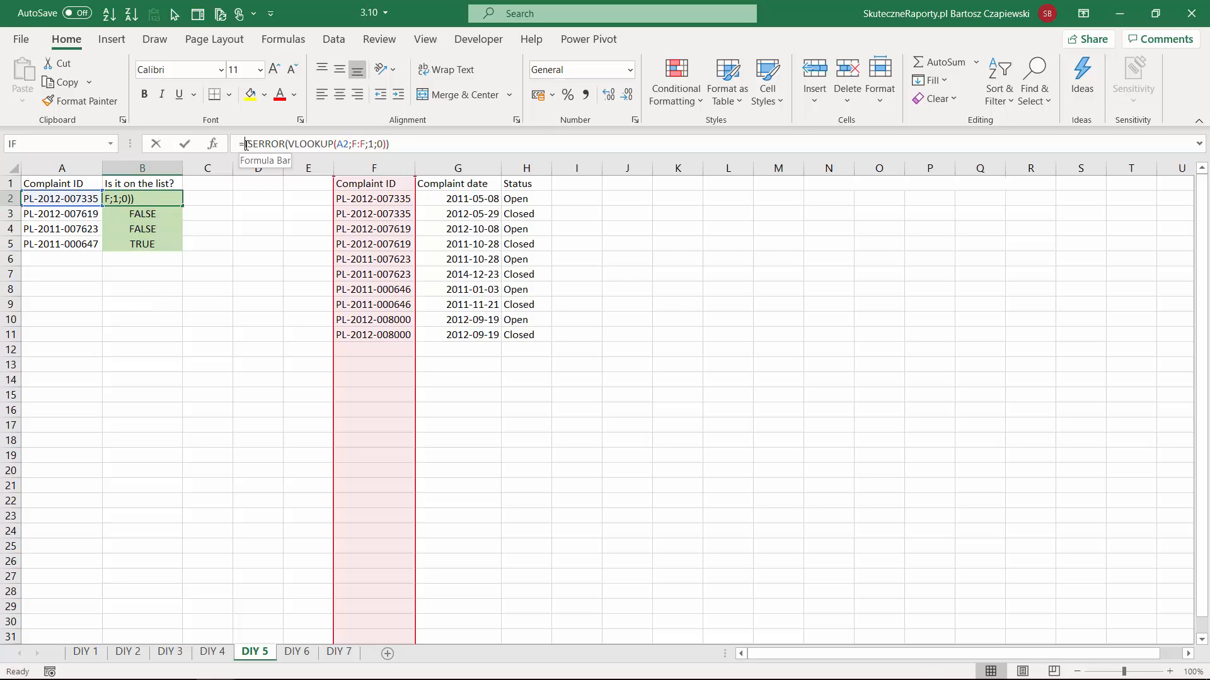
type("NOT(")
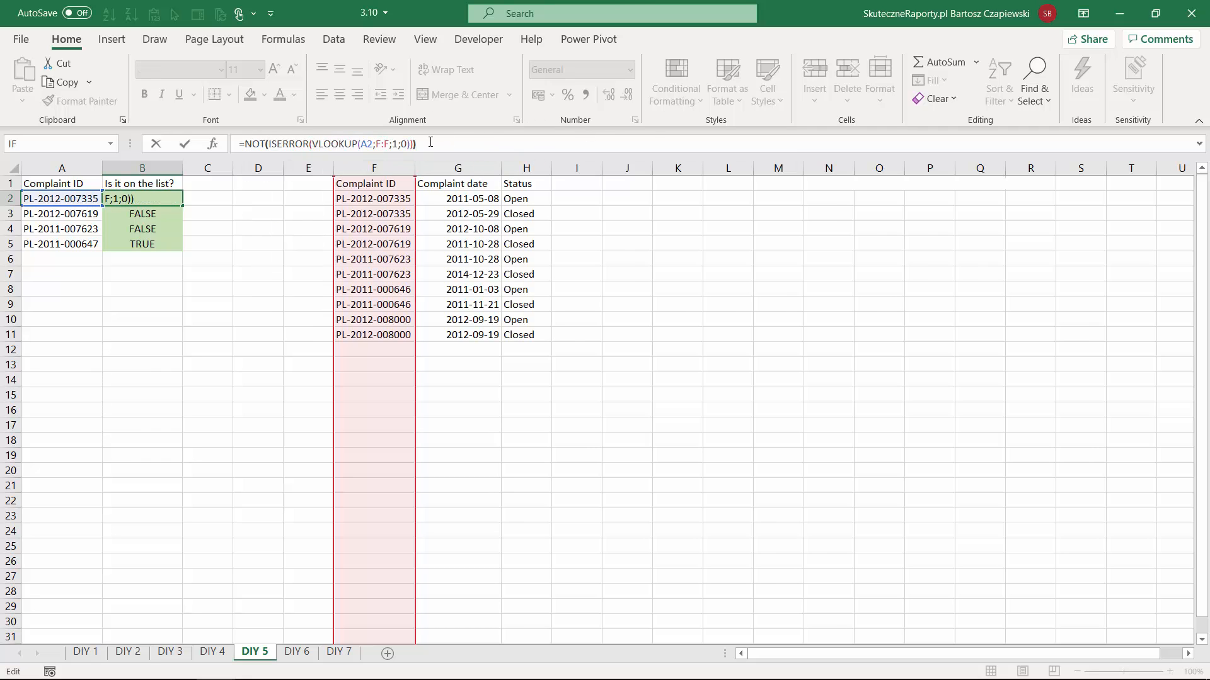
type(")")
key("Return")
left_click(167, 201)
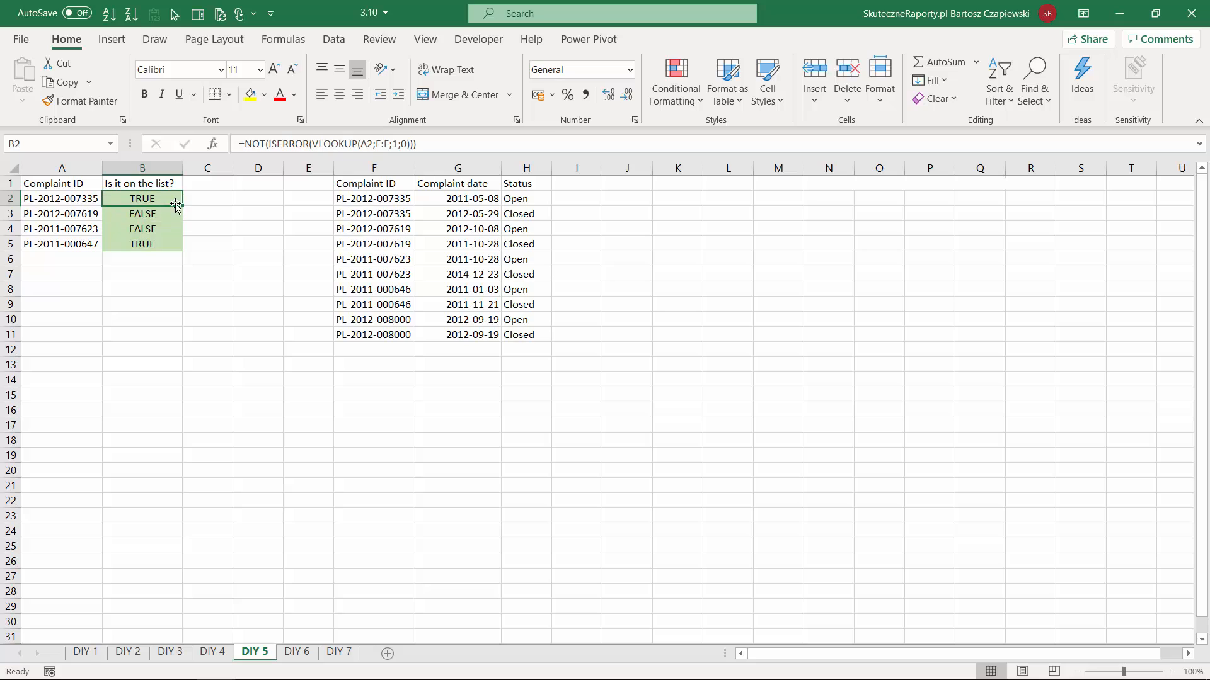
double_click(182, 206)
left_click(162, 195)
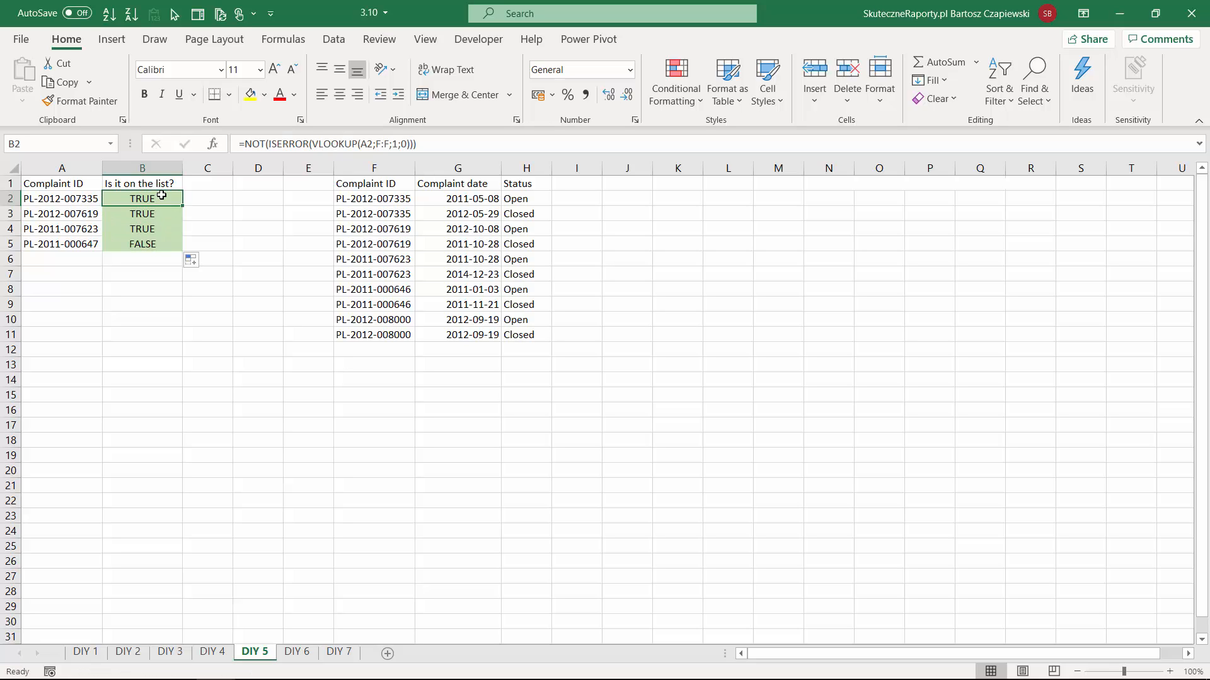
On the DIY 6 sheet, set up a sort of the complaint table in A:C by Complaint ID from A to Z.
key("ctrl+Page_Down")
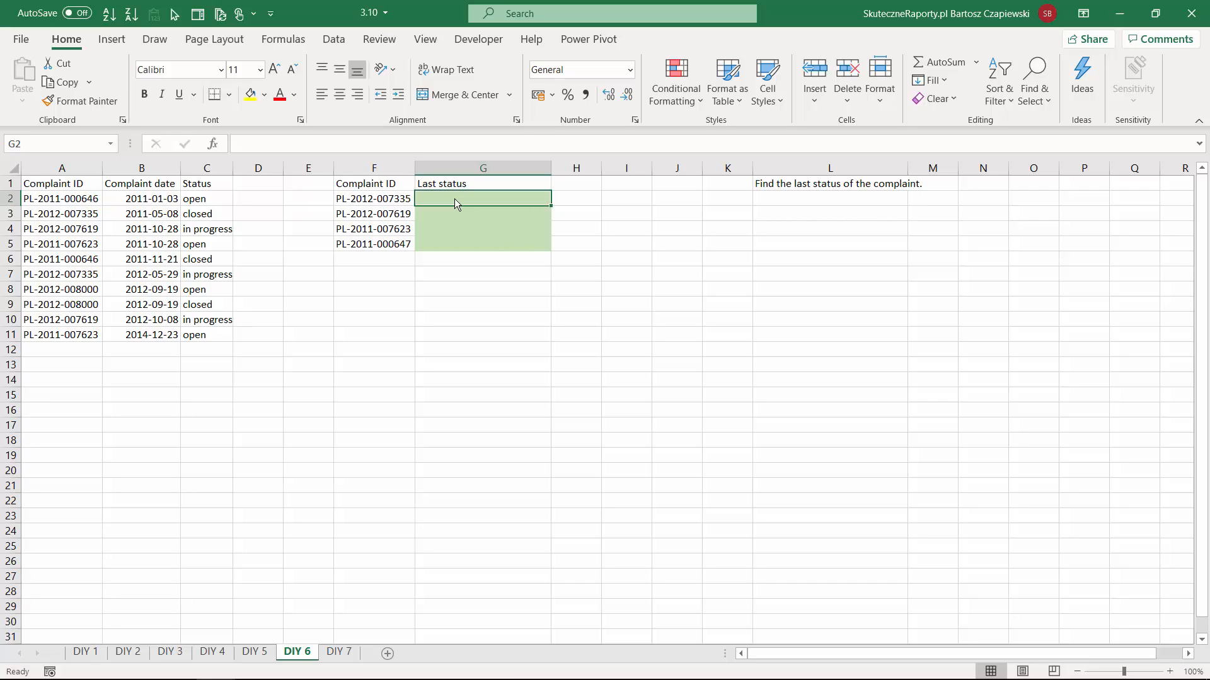
left_click(117, 185)
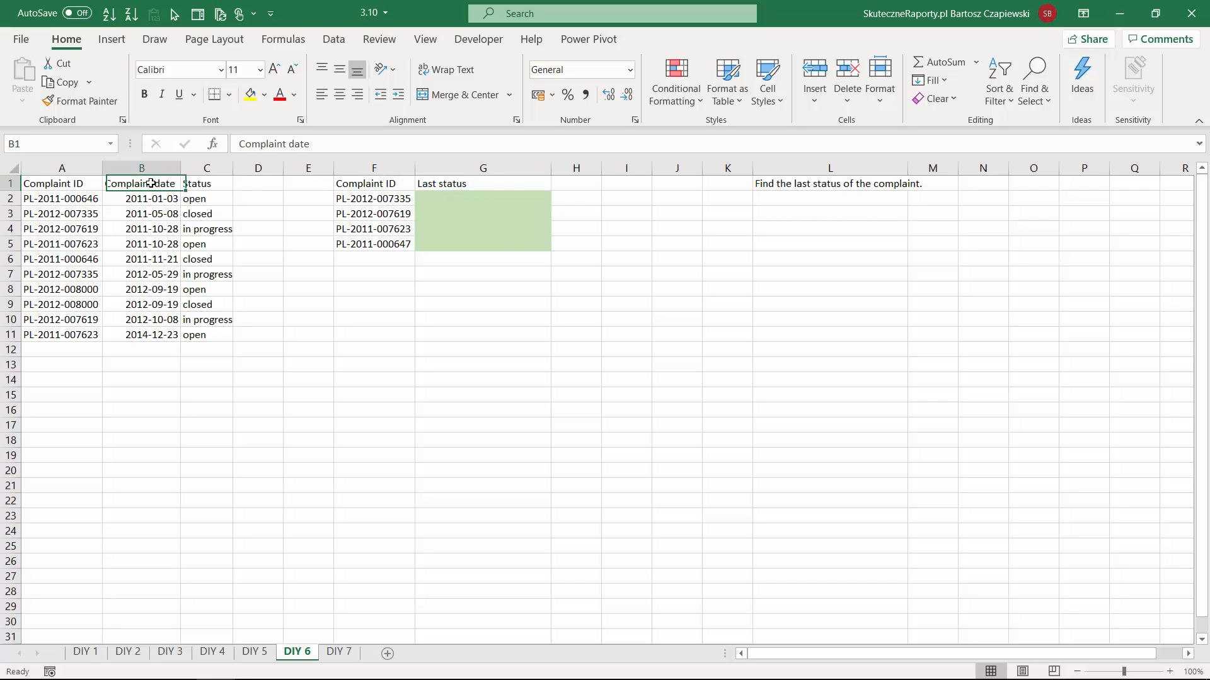
left_click_drag(63, 185, 69, 335)
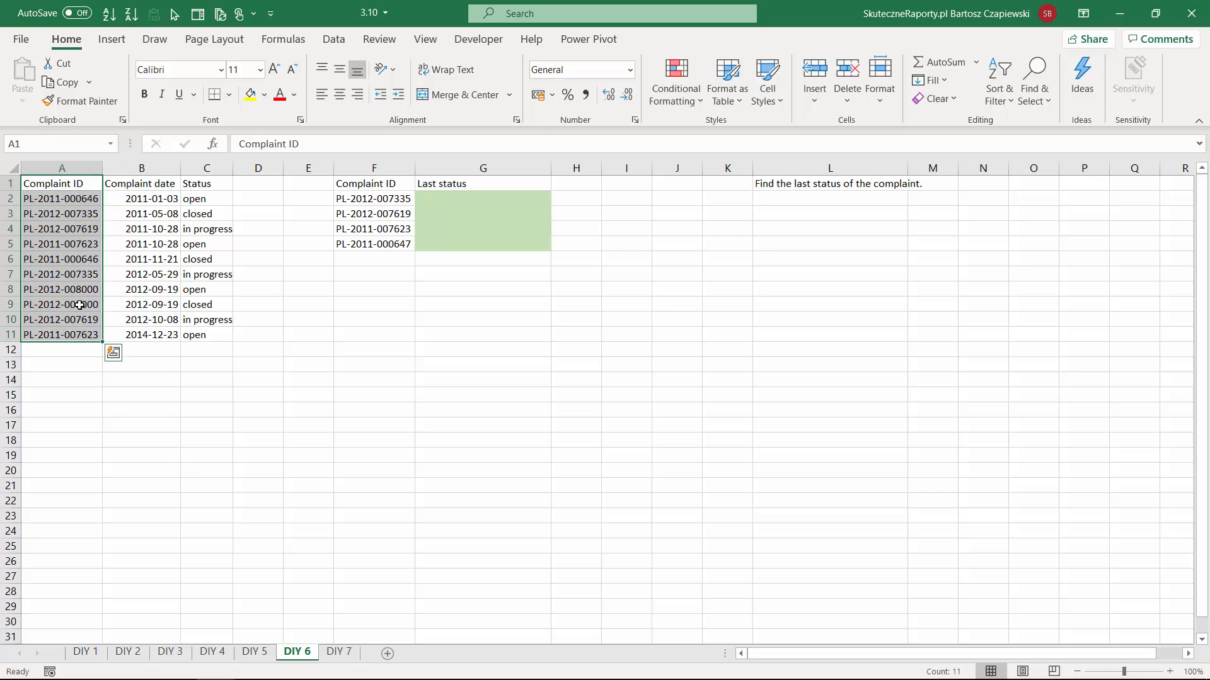
left_click_drag(136, 187, 107, 336)
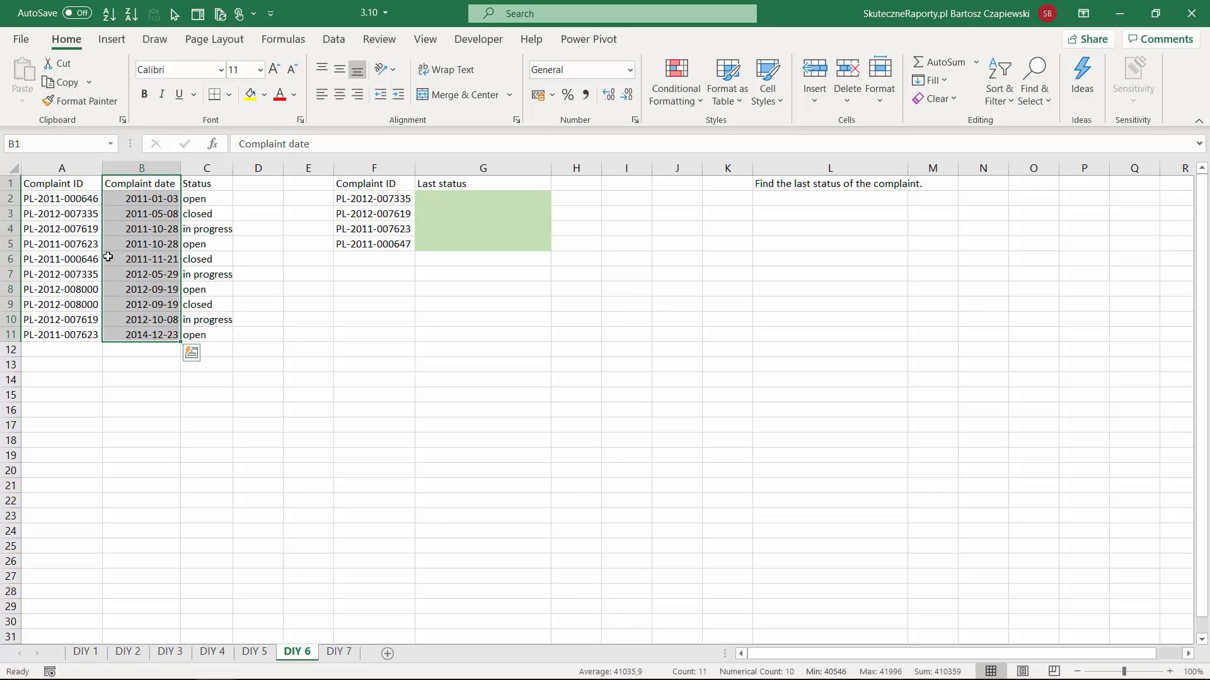
left_click(95, 201)
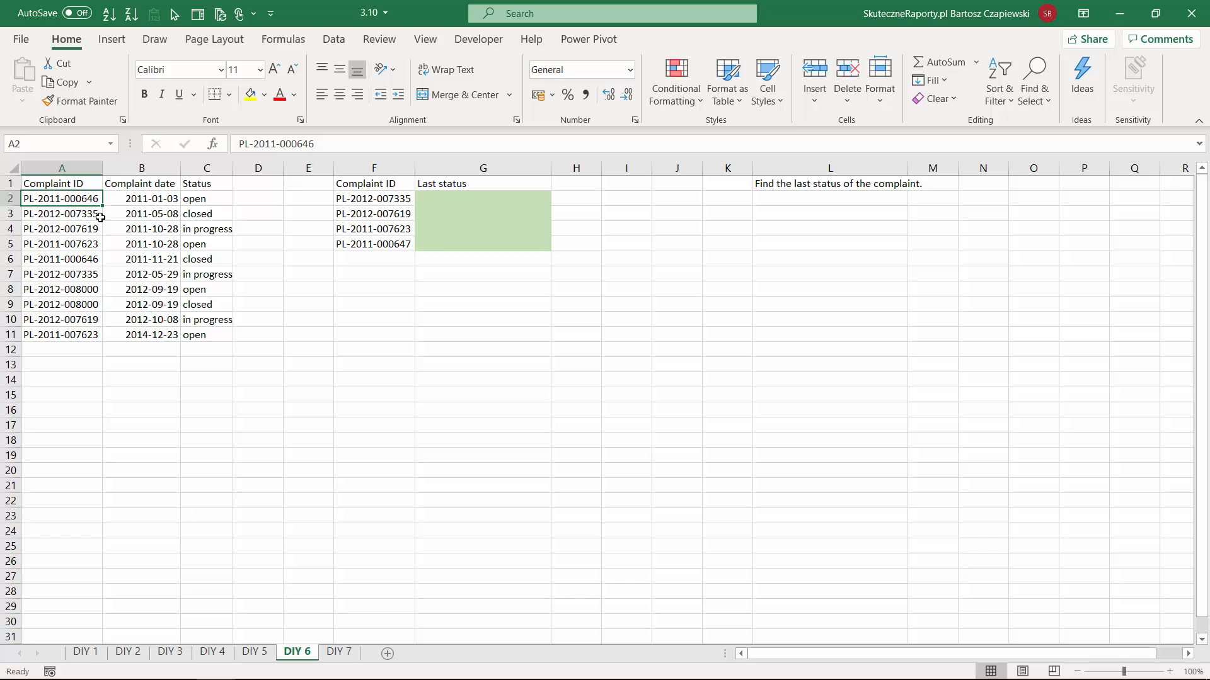
left_click(334, 40)
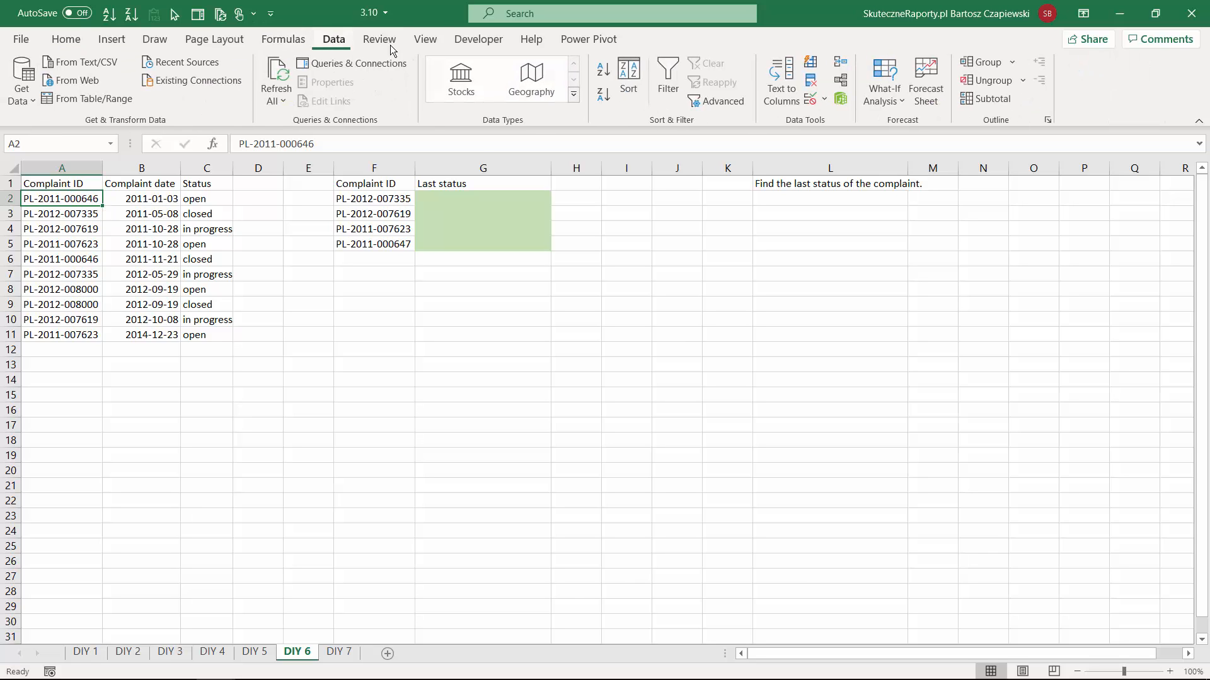
left_click(629, 79)
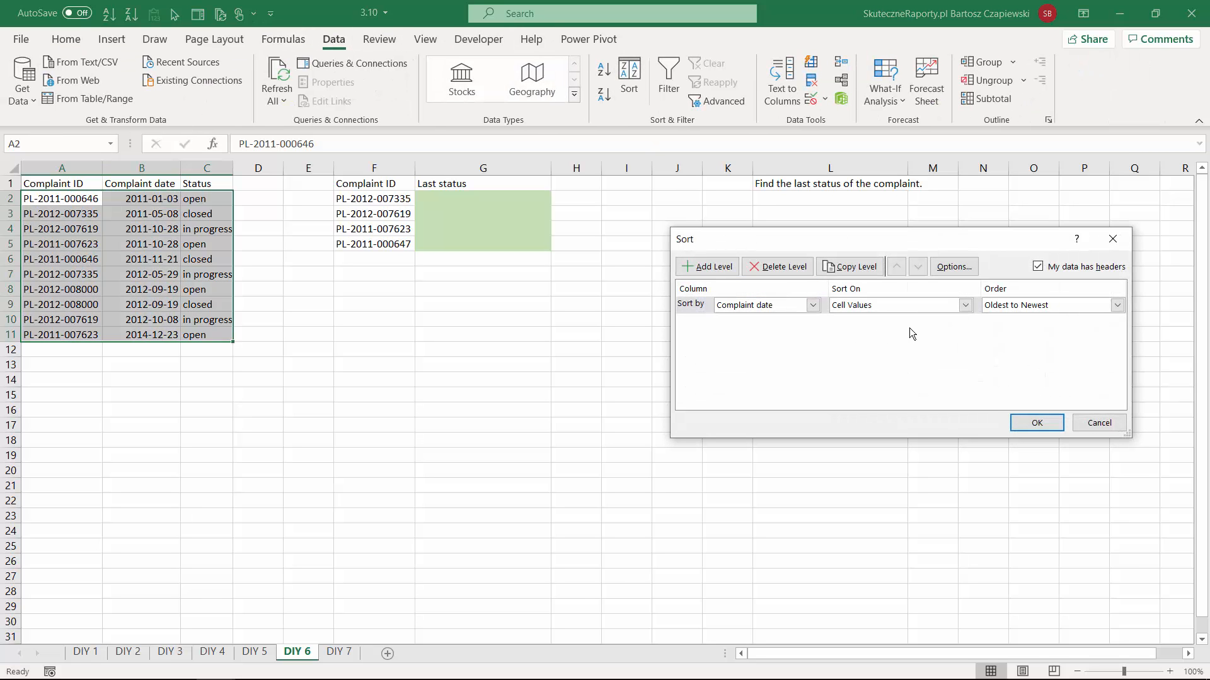
left_click(779, 307)
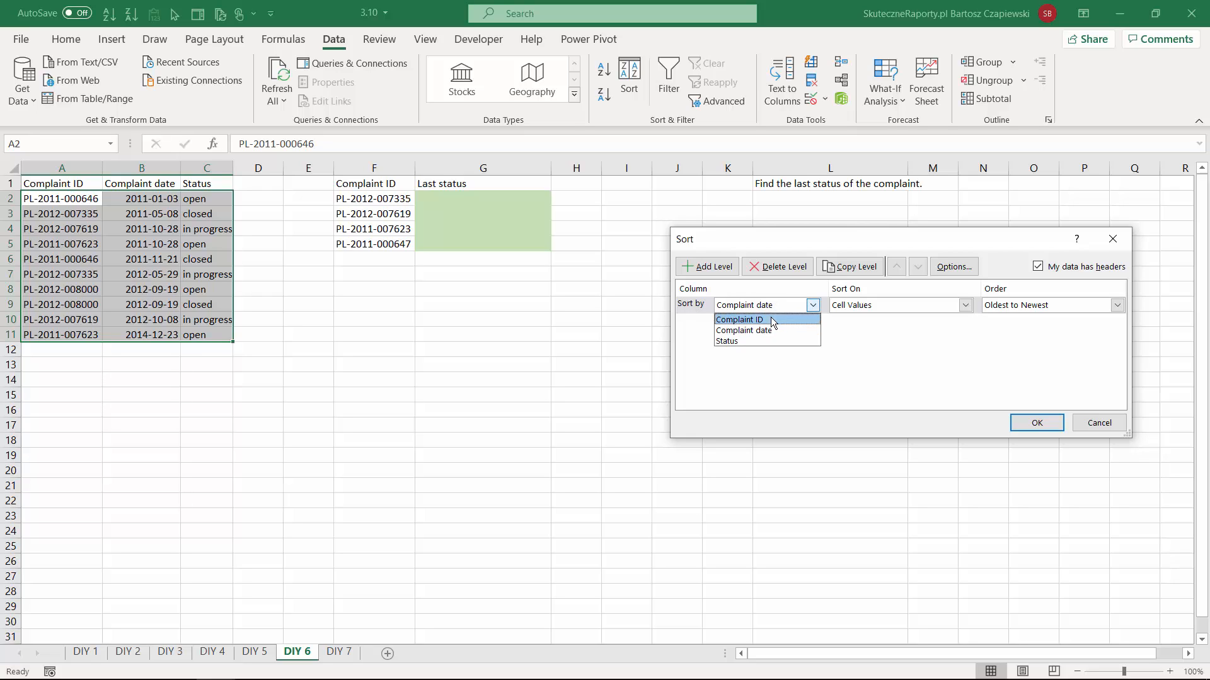
left_click(770, 317)
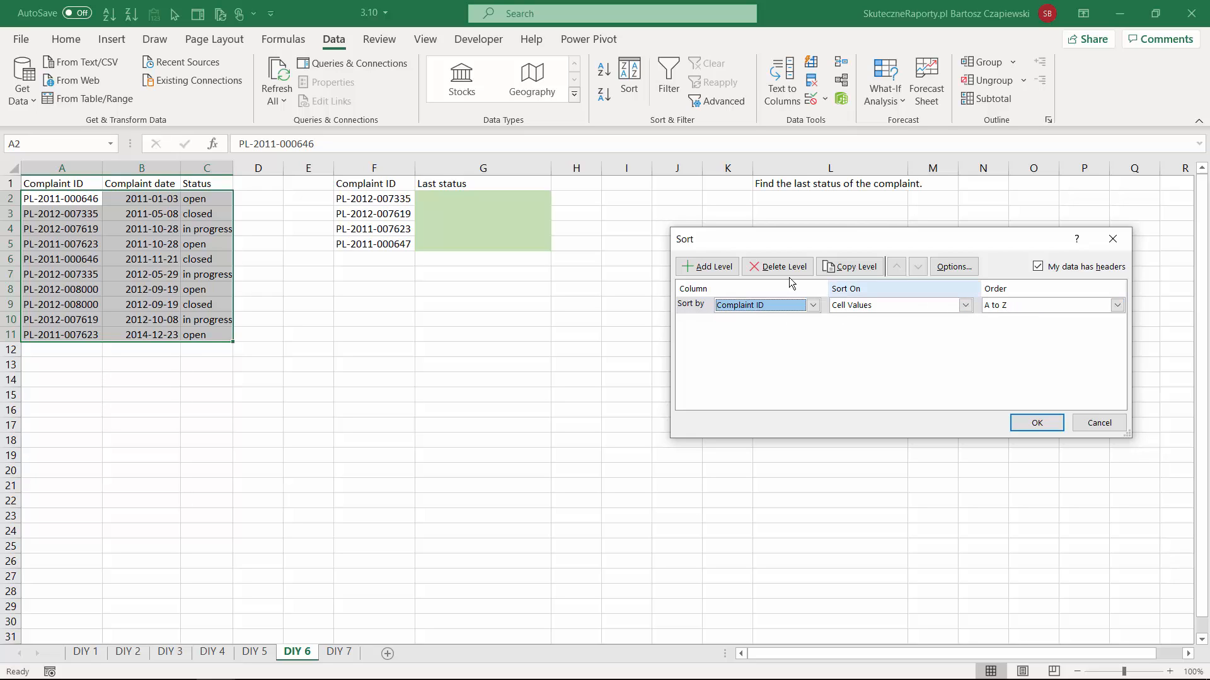
Add a second sort level by Complaint date, Newest to Oldest, and apply the sort to the complaint table.
left_click(718, 269)
left_click(762, 322)
left_click(740, 347)
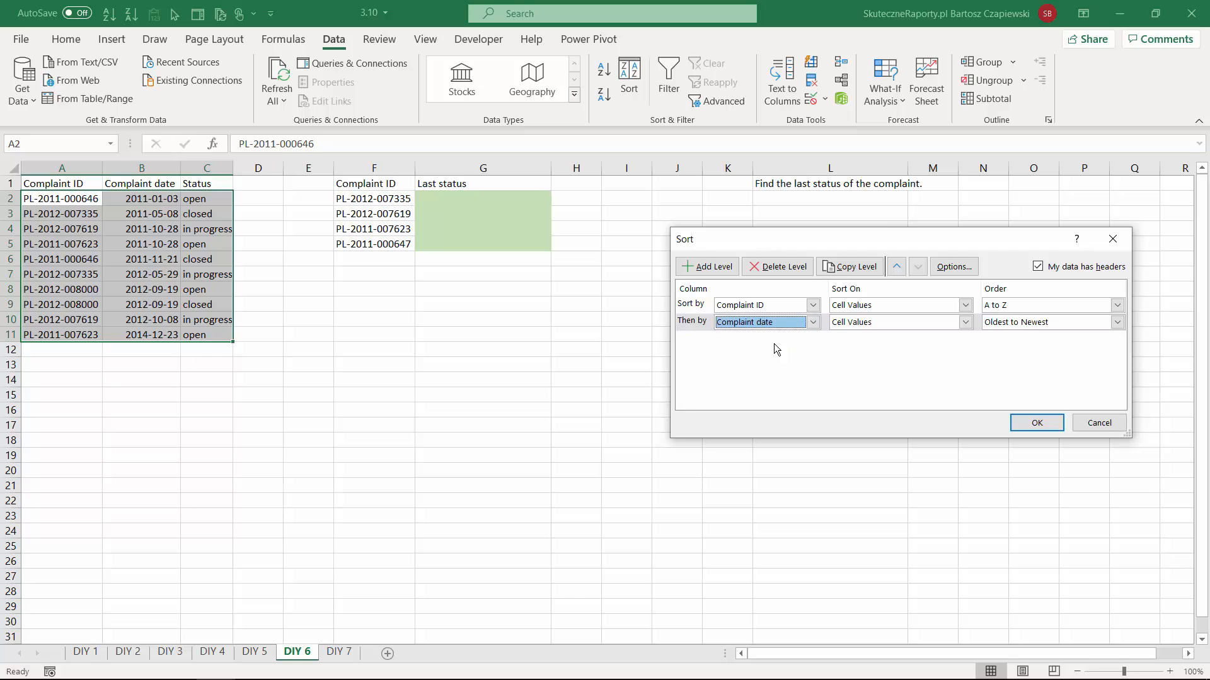
left_click(1019, 323)
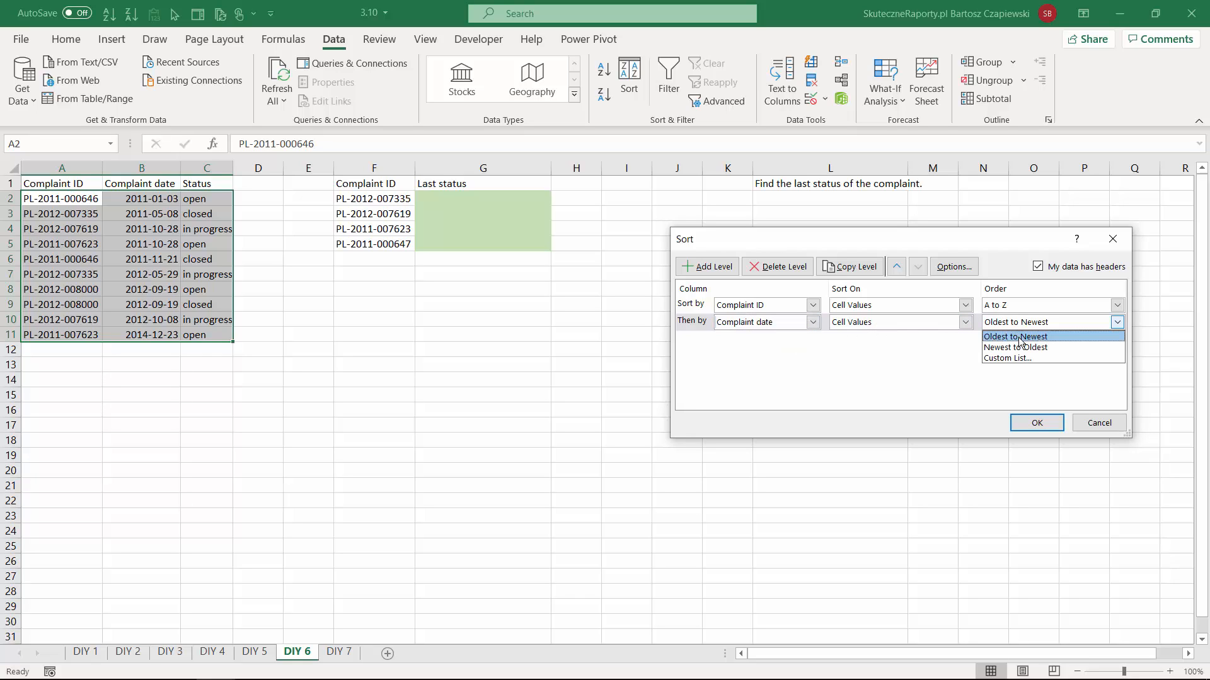
left_click(1023, 348)
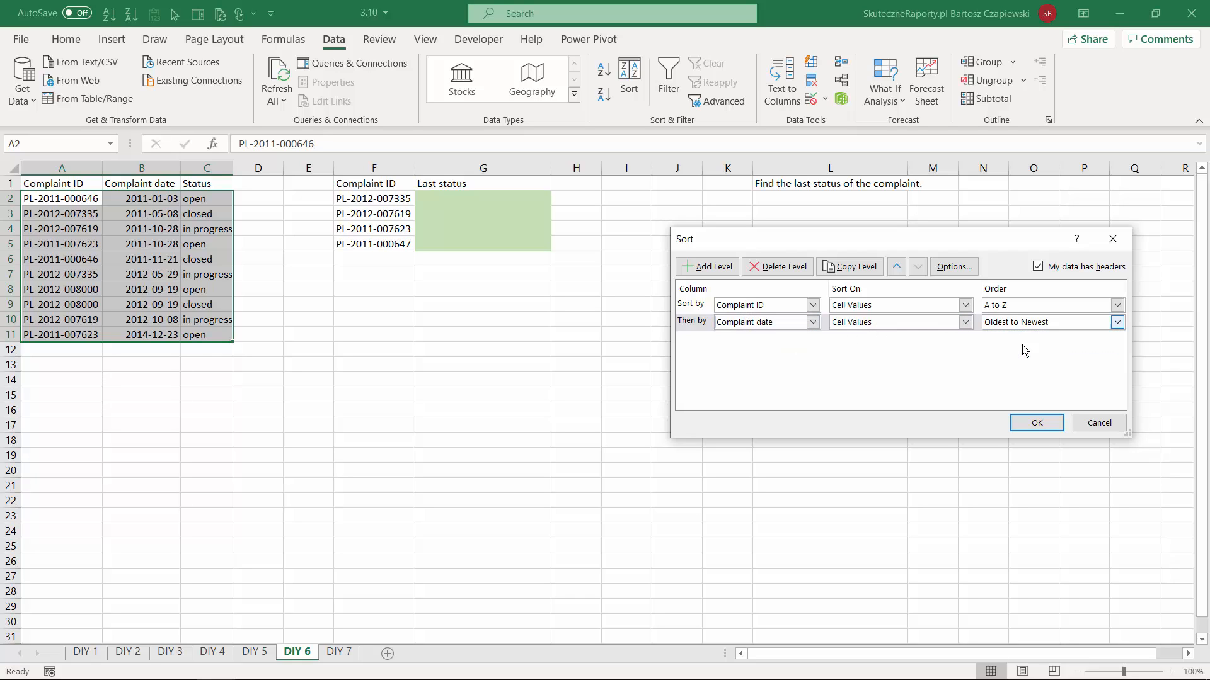
left_click(1036, 422)
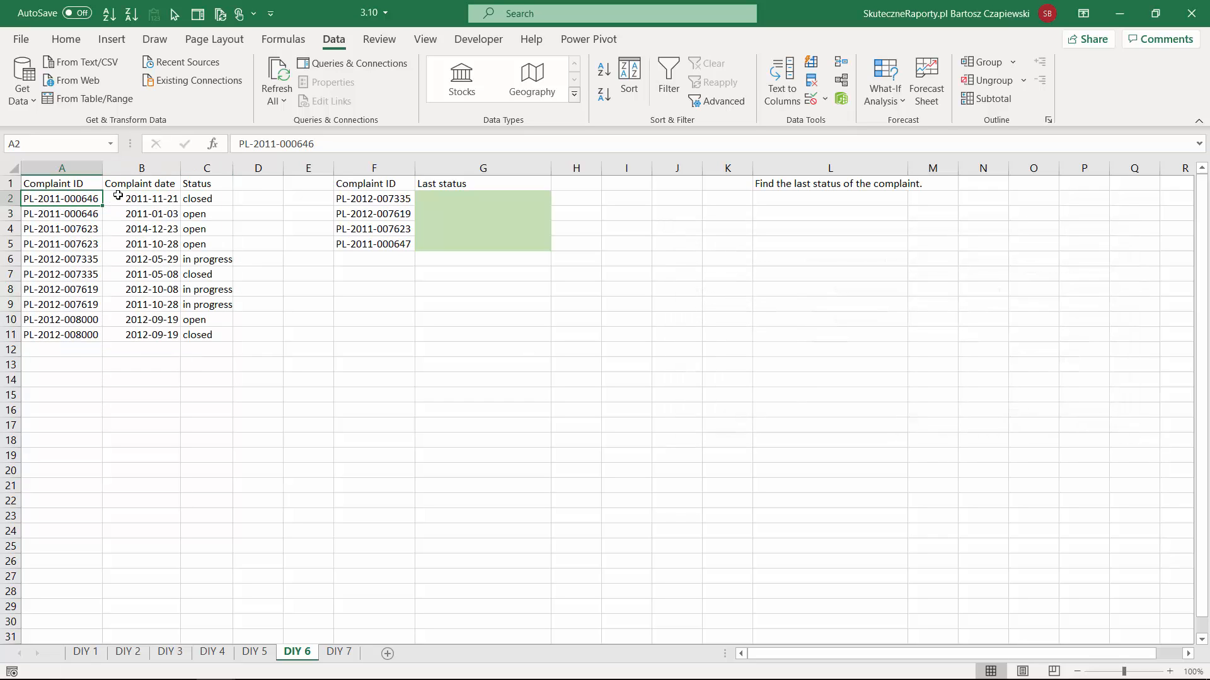
Enter =VLOOKUP(F2;A:C;3;0) in G2 to look up the complaint's last status.
left_click(165, 199)
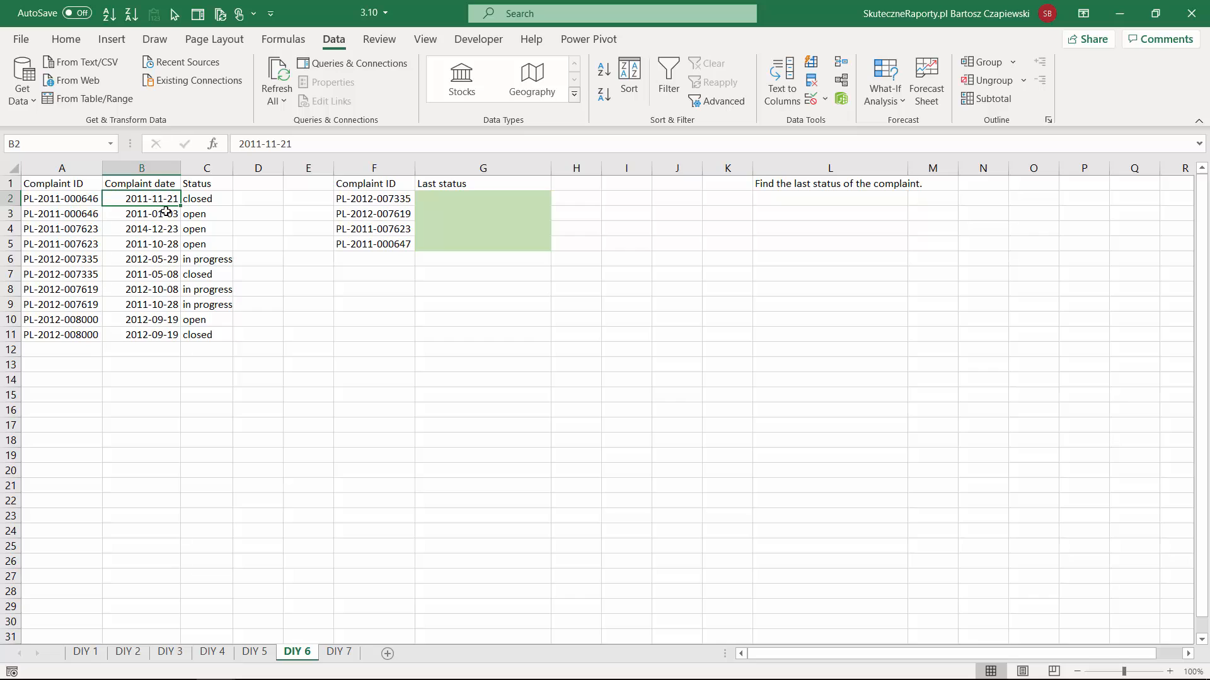
left_click(439, 200)
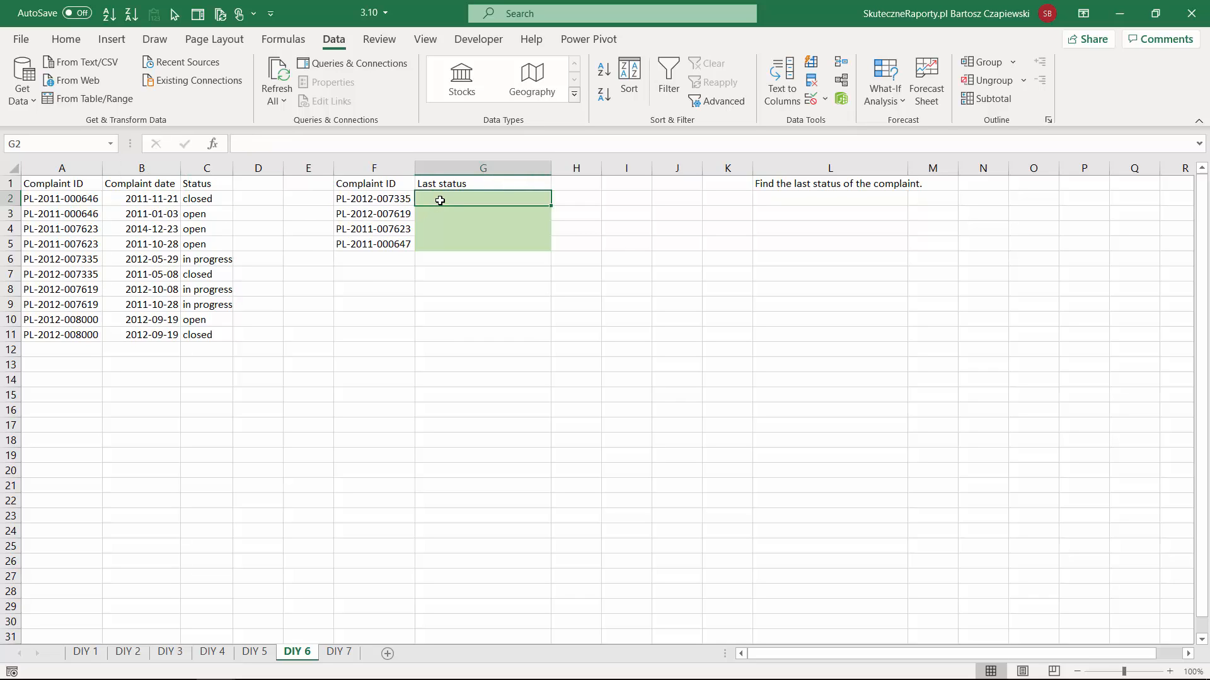
type("=vlo")
key("Tab")
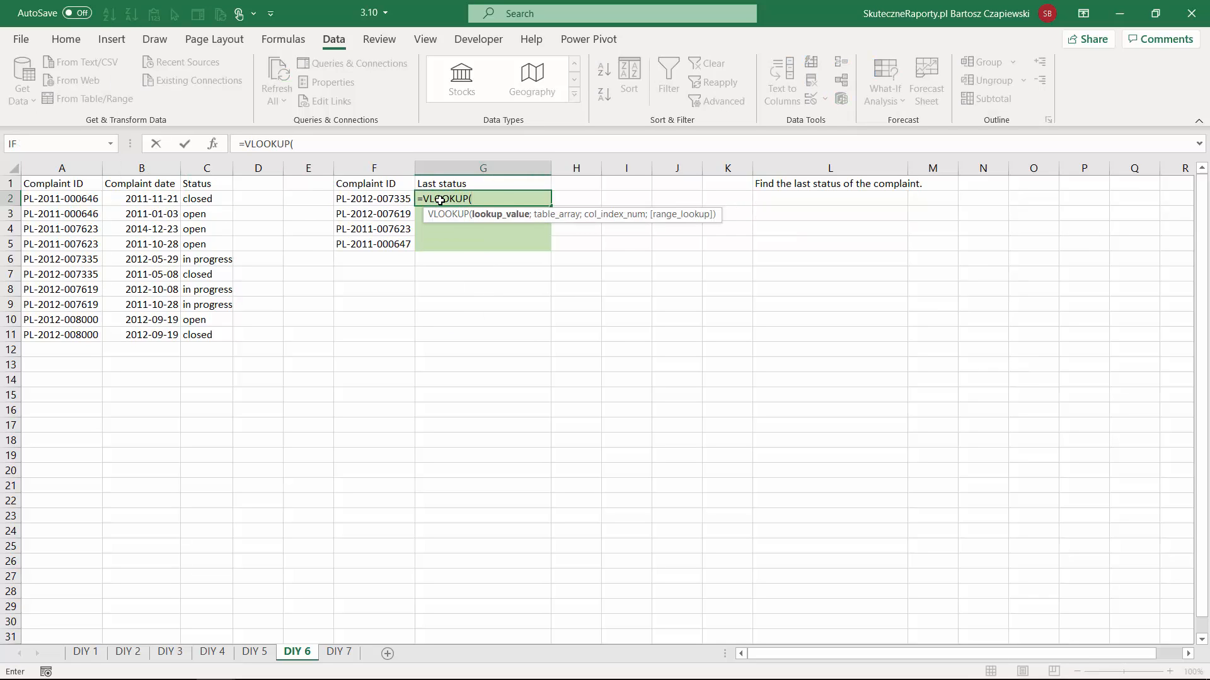
key("Left")
type(";")
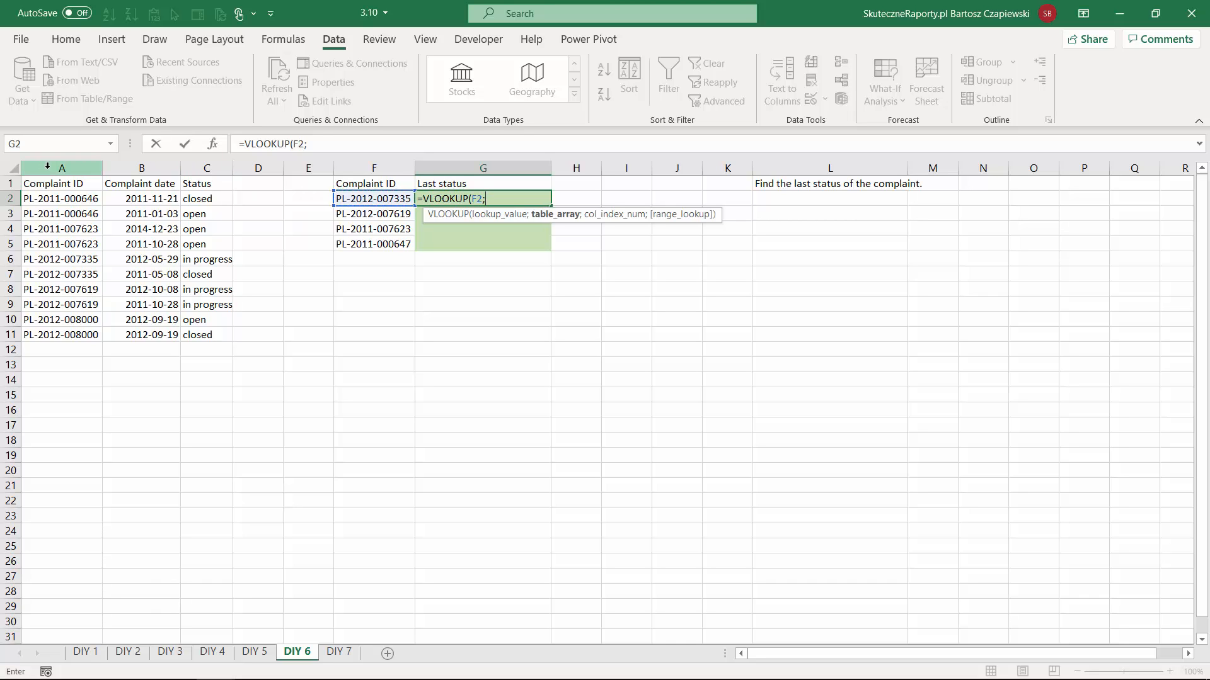
left_click_drag(45, 168, 222, 168)
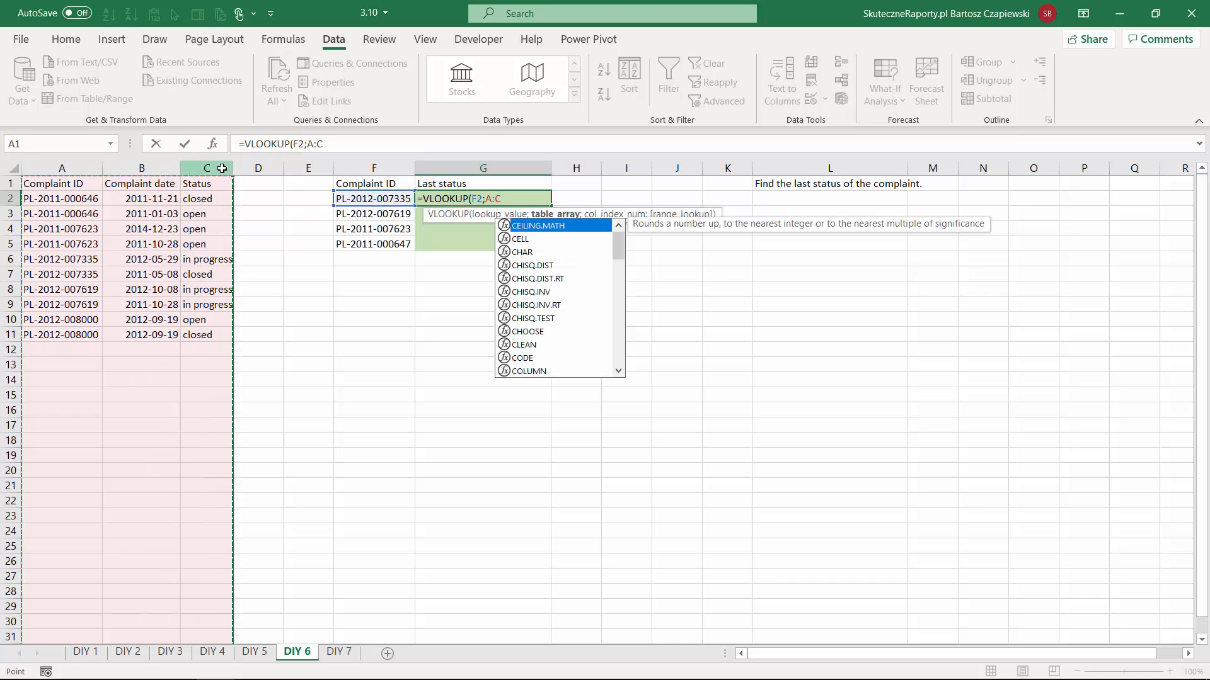
type(";3;0)")
key("Return")
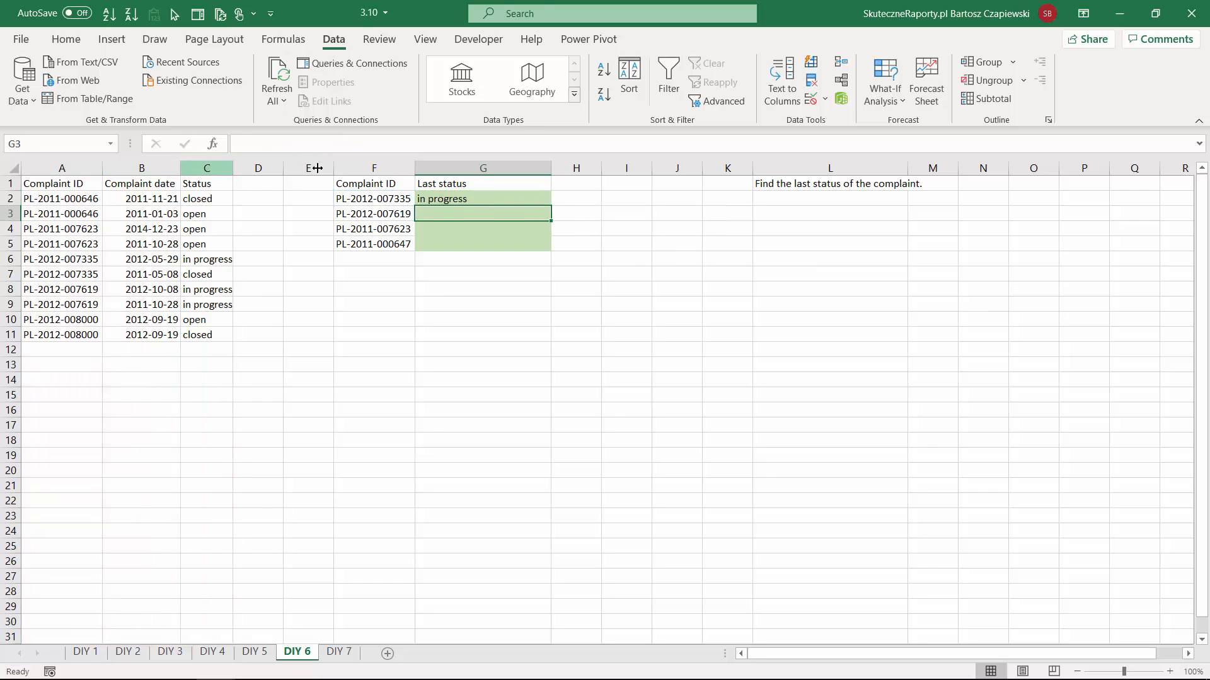
Fill the G2 last status formula down to G5 and select G5 to check the last result.
left_click(482, 198)
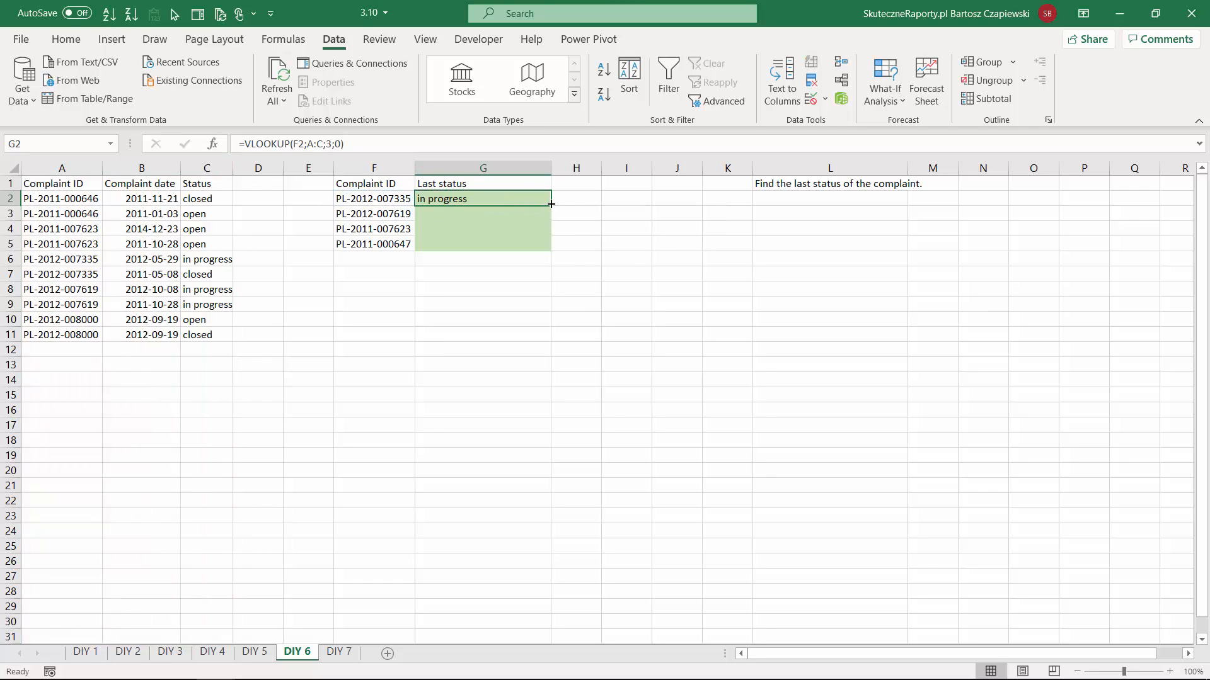
left_click_drag(551, 203, 554, 253)
left_click(477, 246)
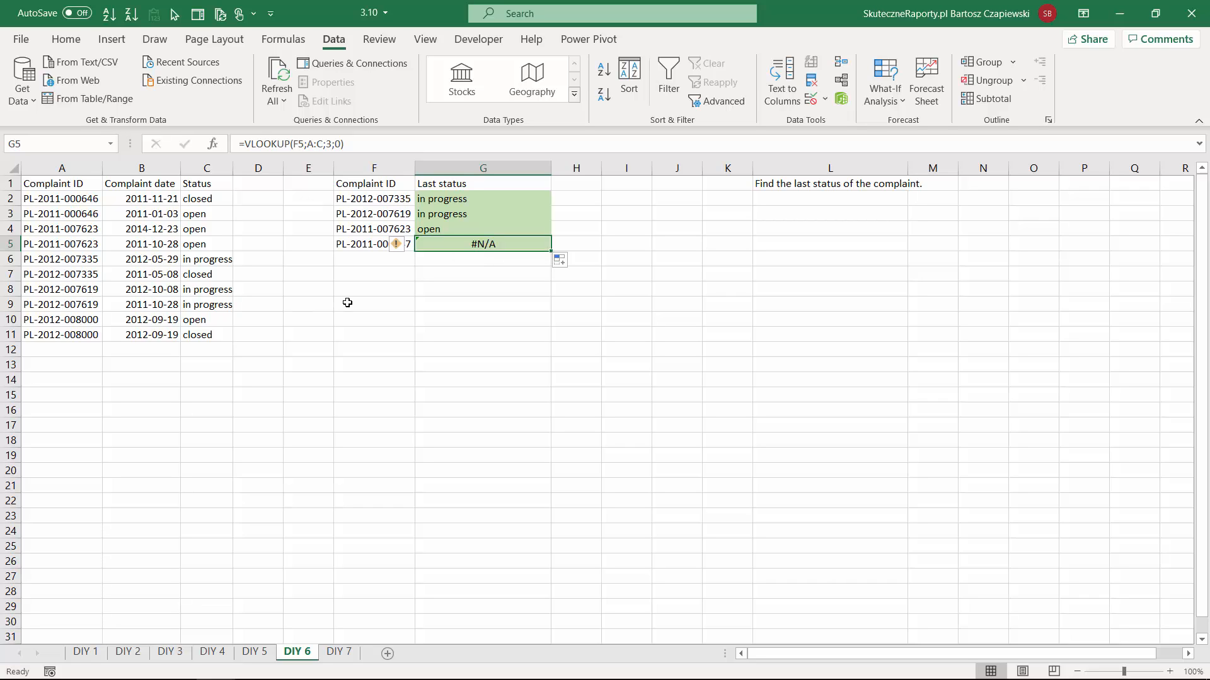
On the DIY 7 sheet, review the complaint table's IDs and statuses and start an AND formula in I2.
key("ctrl+Page_Down")
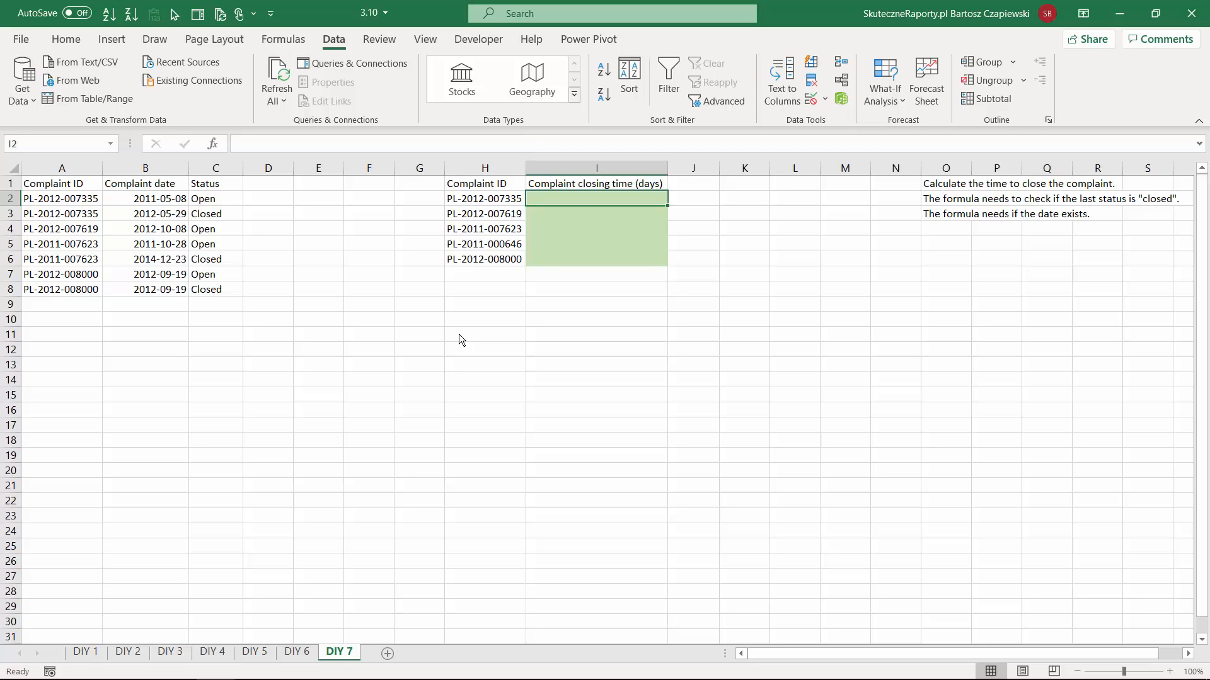
left_click(74, 199)
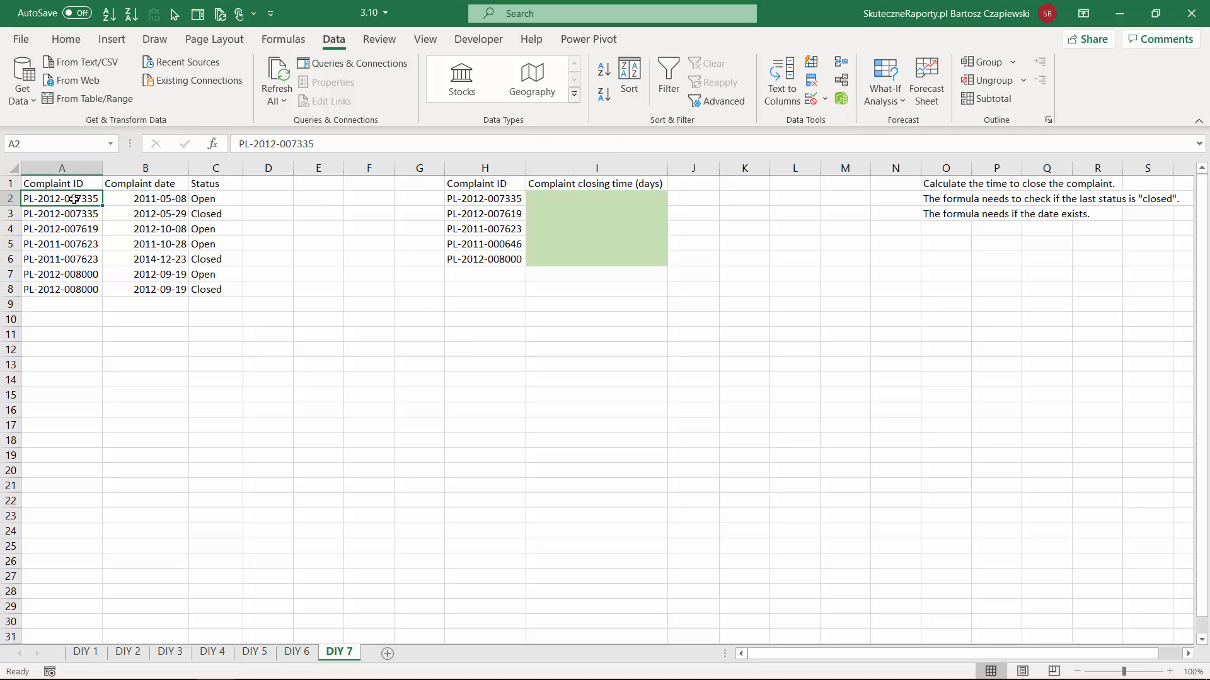
left_click(217, 198)
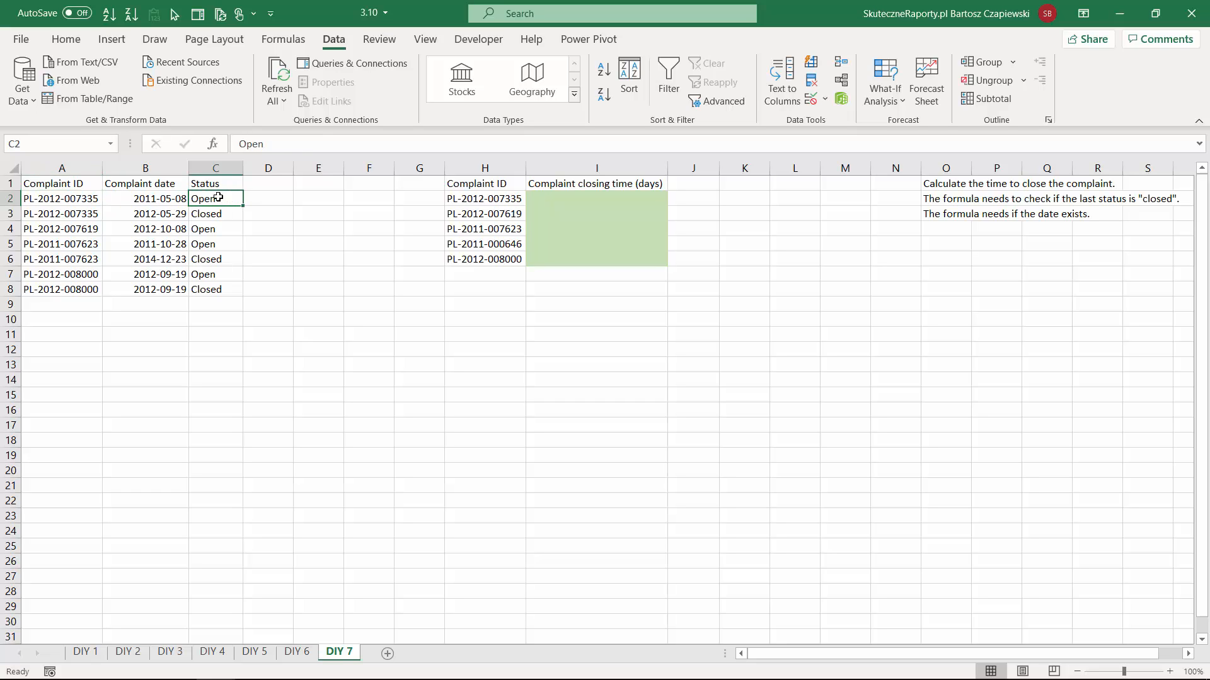
left_click(224, 213)
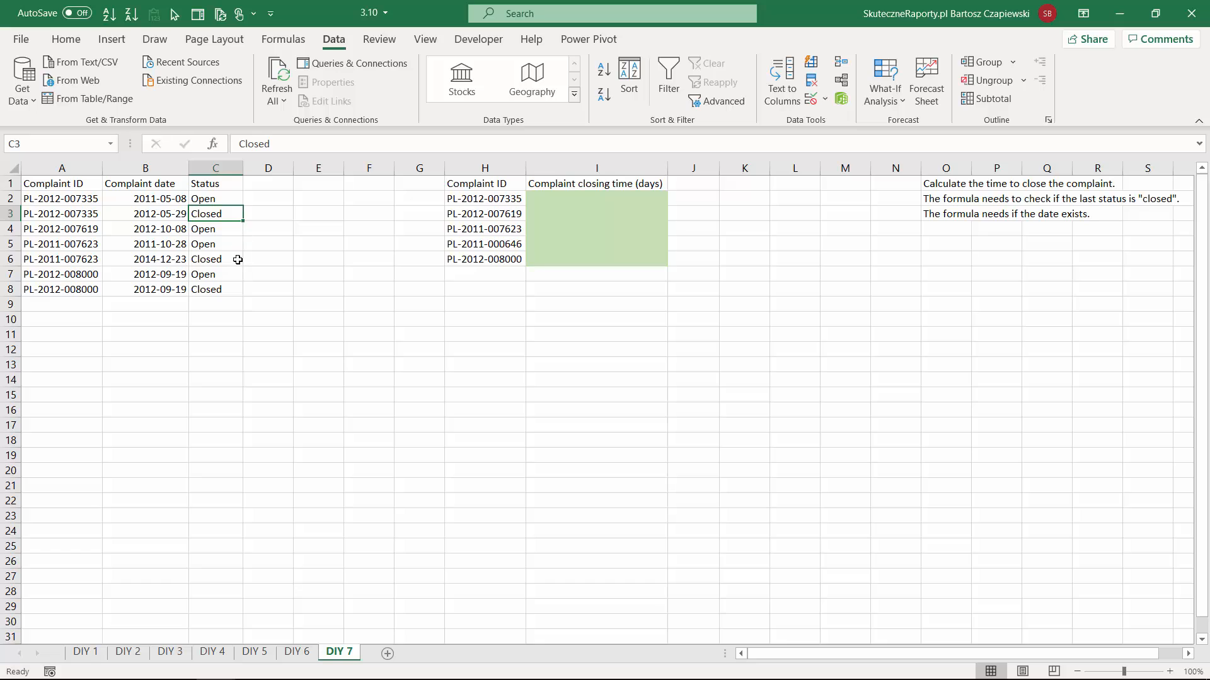
left_click(547, 200)
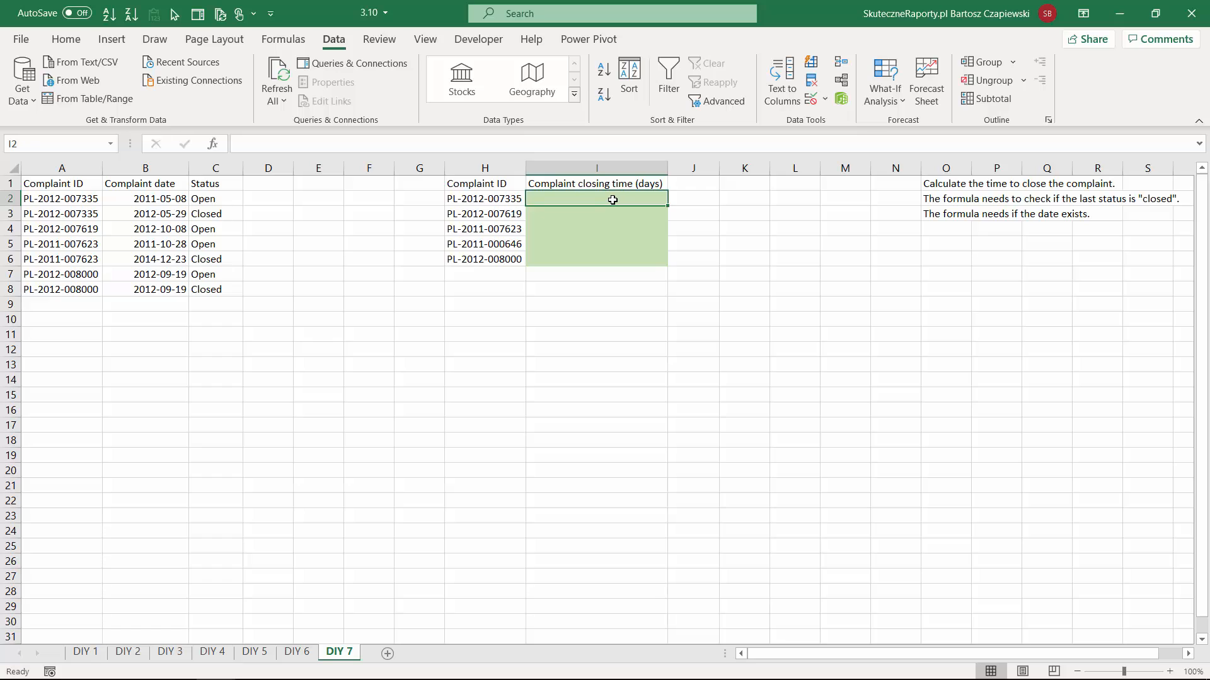
type("a")
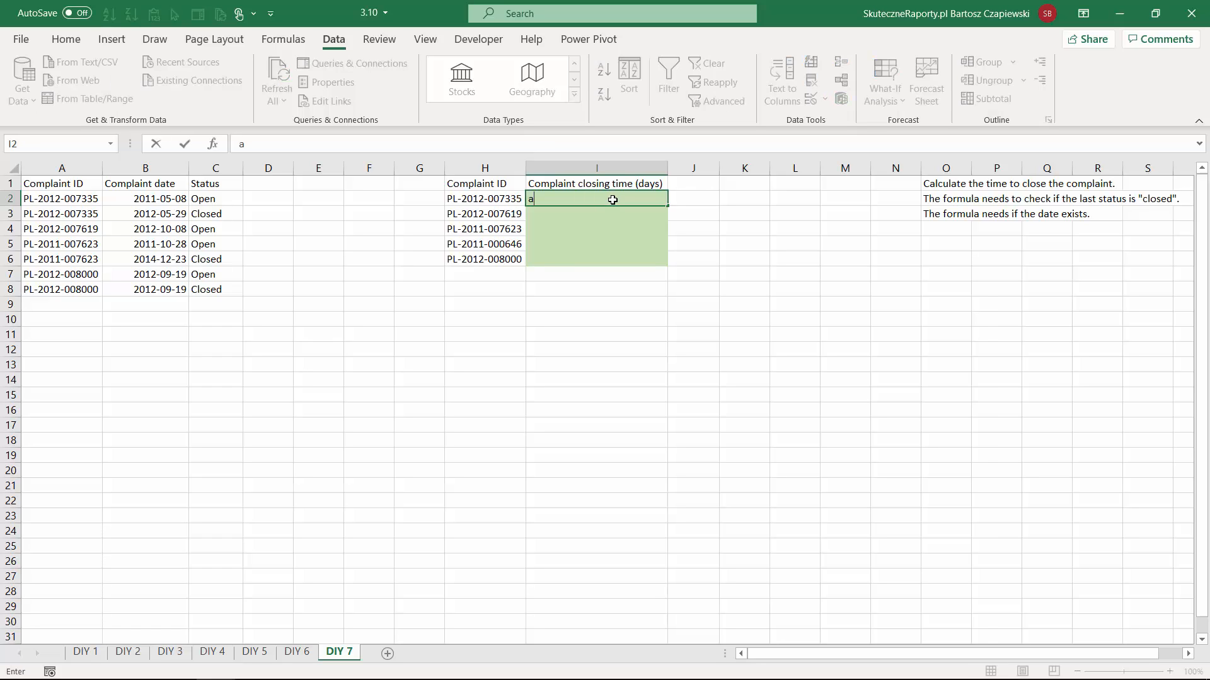
type("=and")
key("Tab")
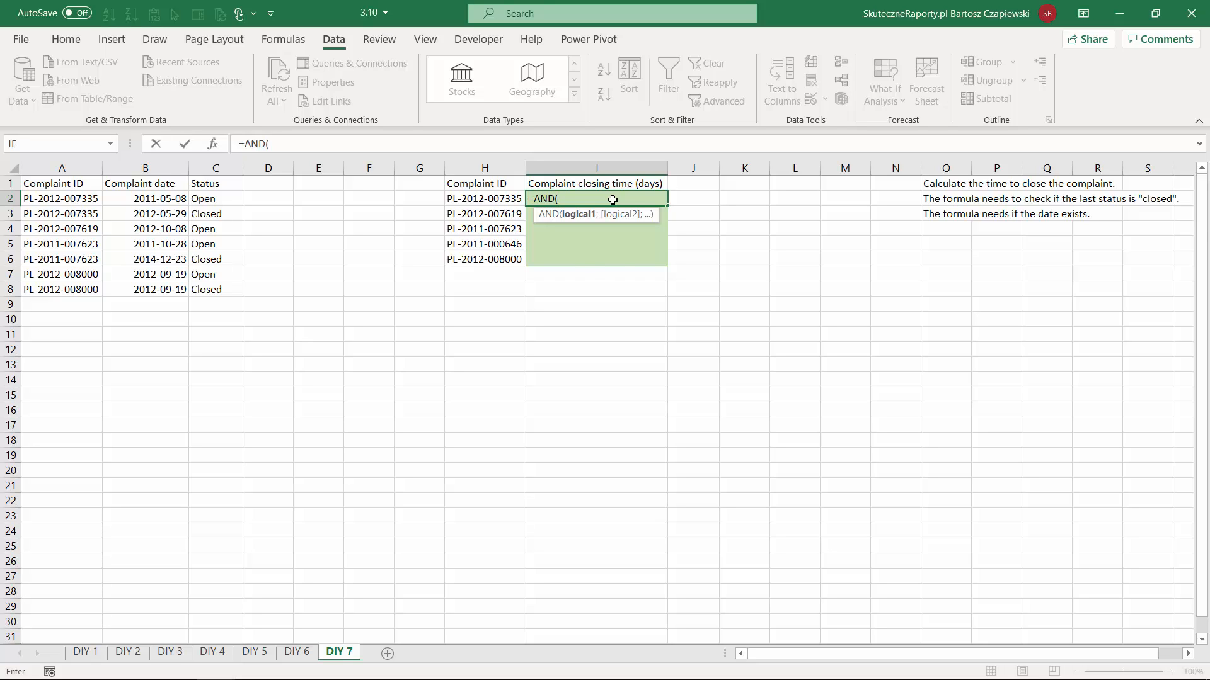
Add VLOOKUP(H2;A:C;3;1)="Closed" as the first condition of the AND formula in I2.
type("VLOOKUP(")
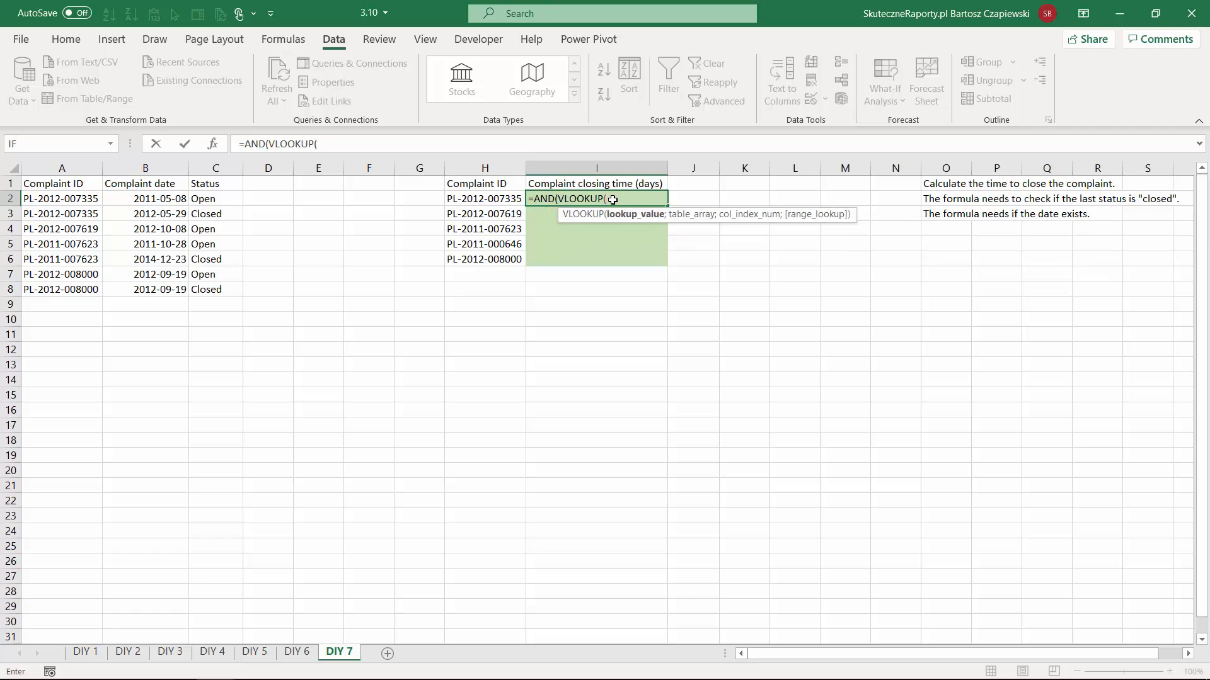
left_click(495, 198)
type(";")
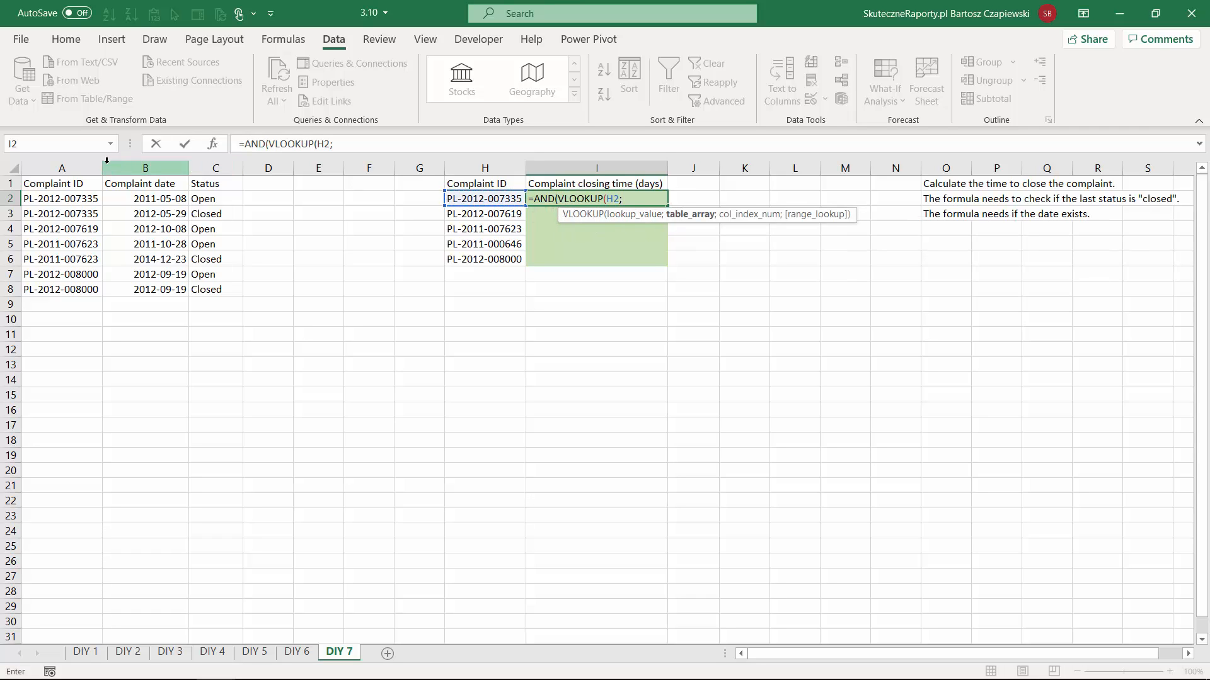
left_click_drag(58, 168, 215, 168)
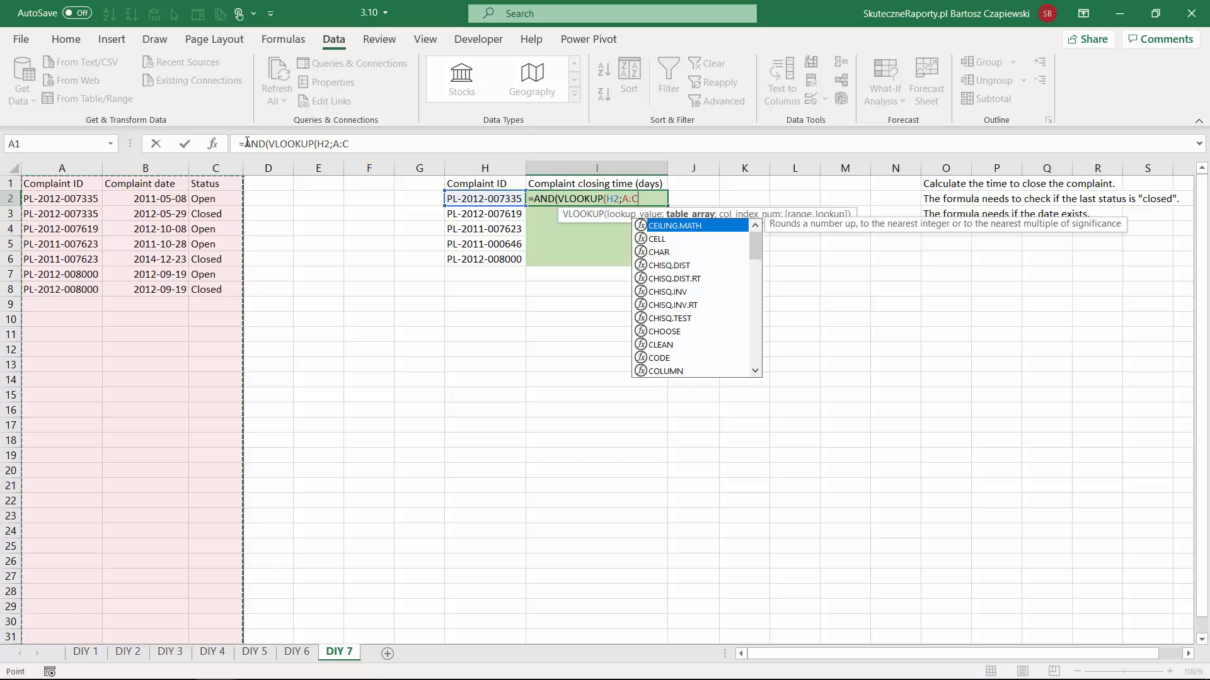
type(";")
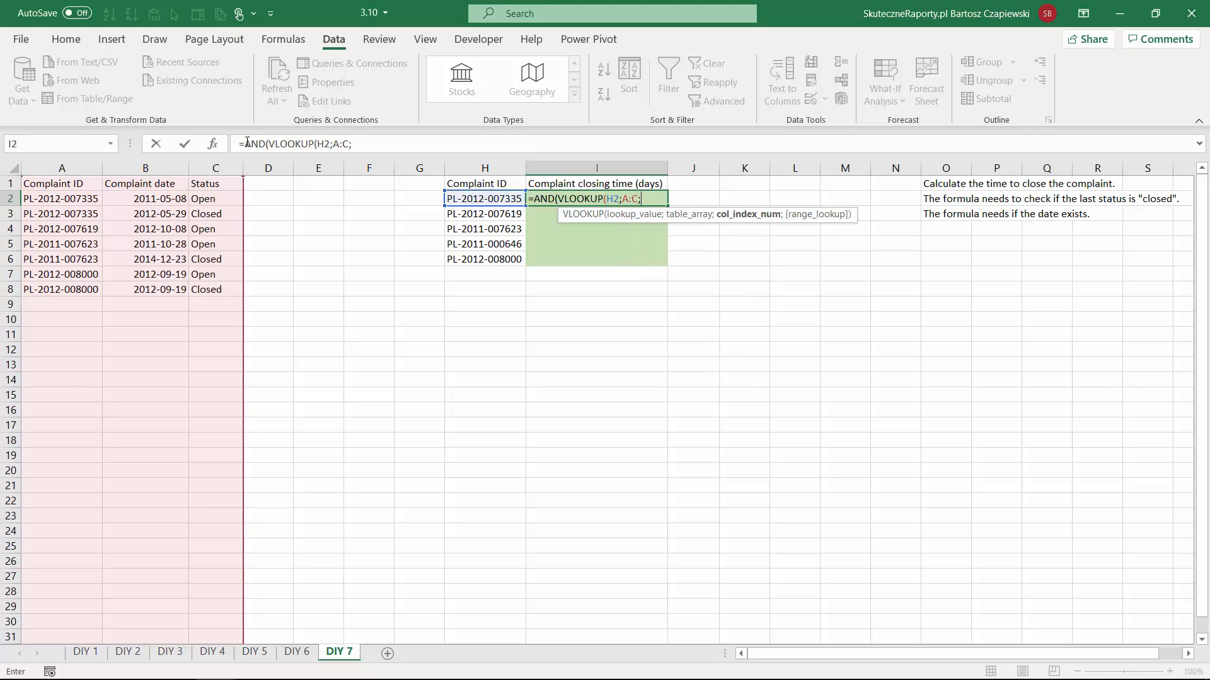
type("3;1")
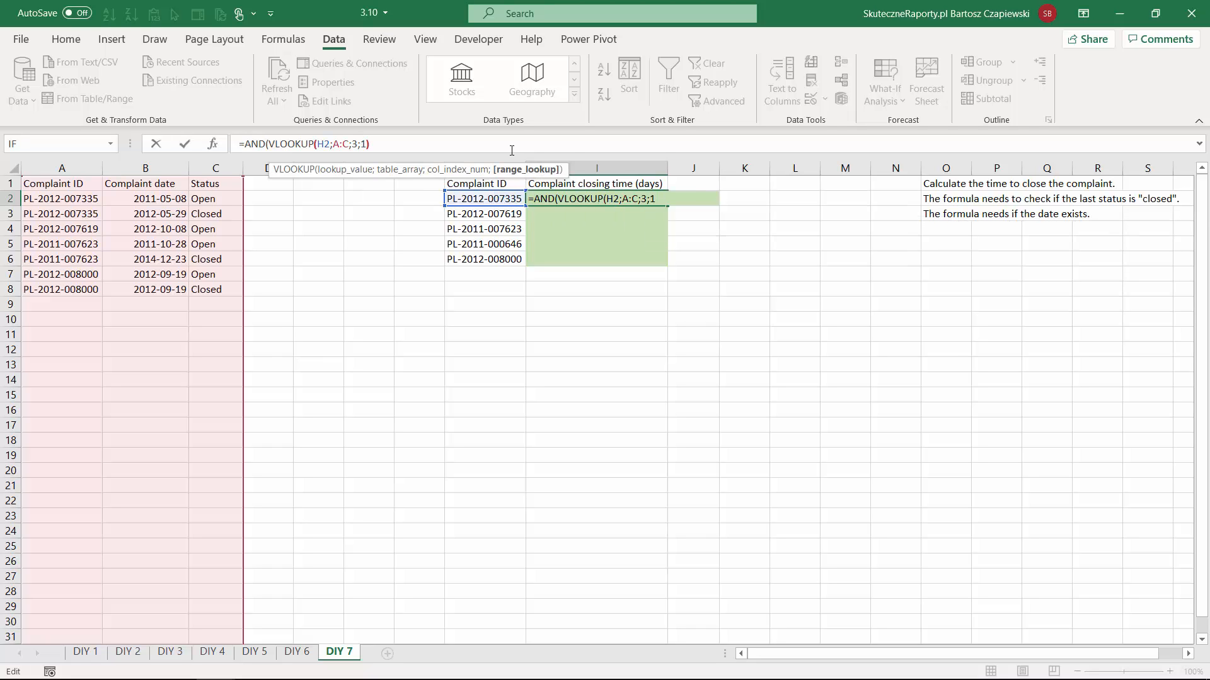
type(")")
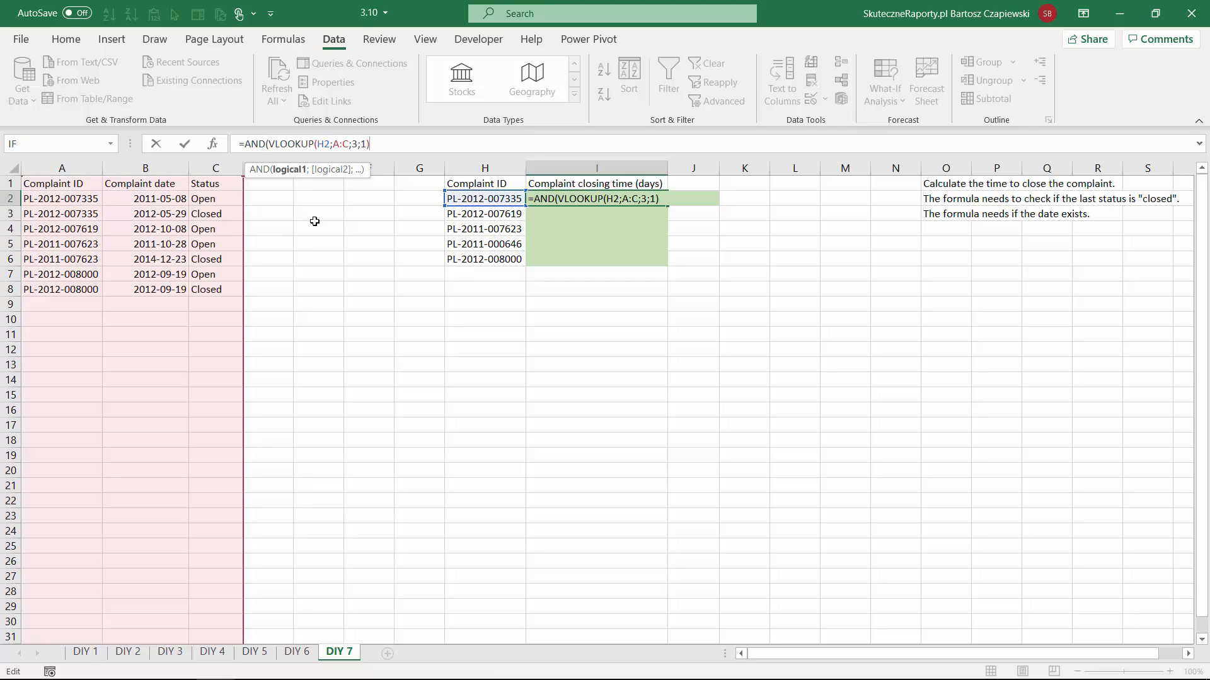
type("=\"Closed\";")
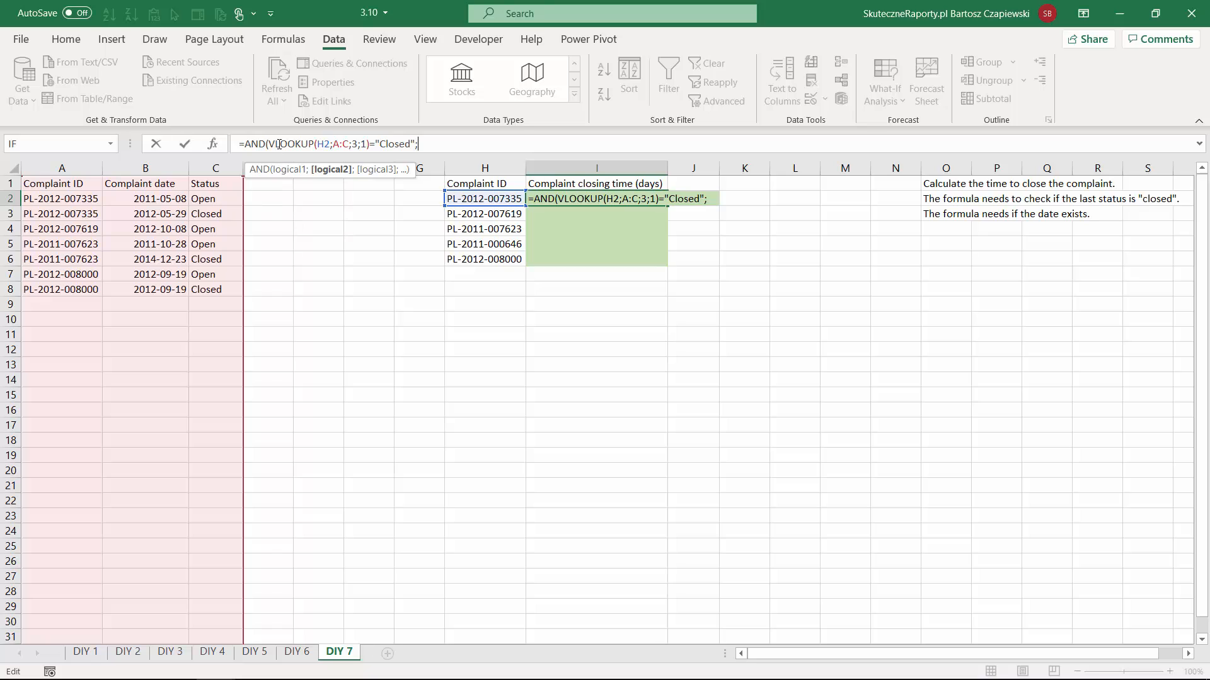
Copy VLOOKUP(H2;A:C;3;1) from the first condition and paste it as the second AND condition in I2.
left_click_drag(269, 143, 374, 144)
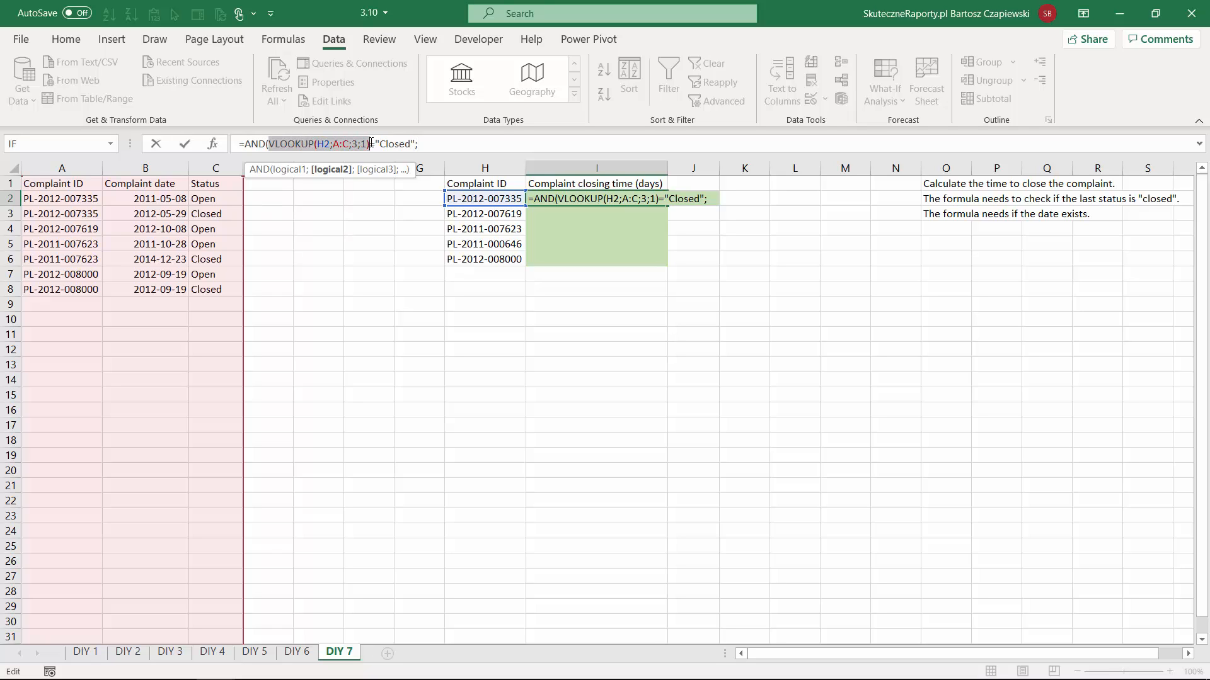
key("ctrl+c")
left_click(457, 149)
key("ctrl+v")
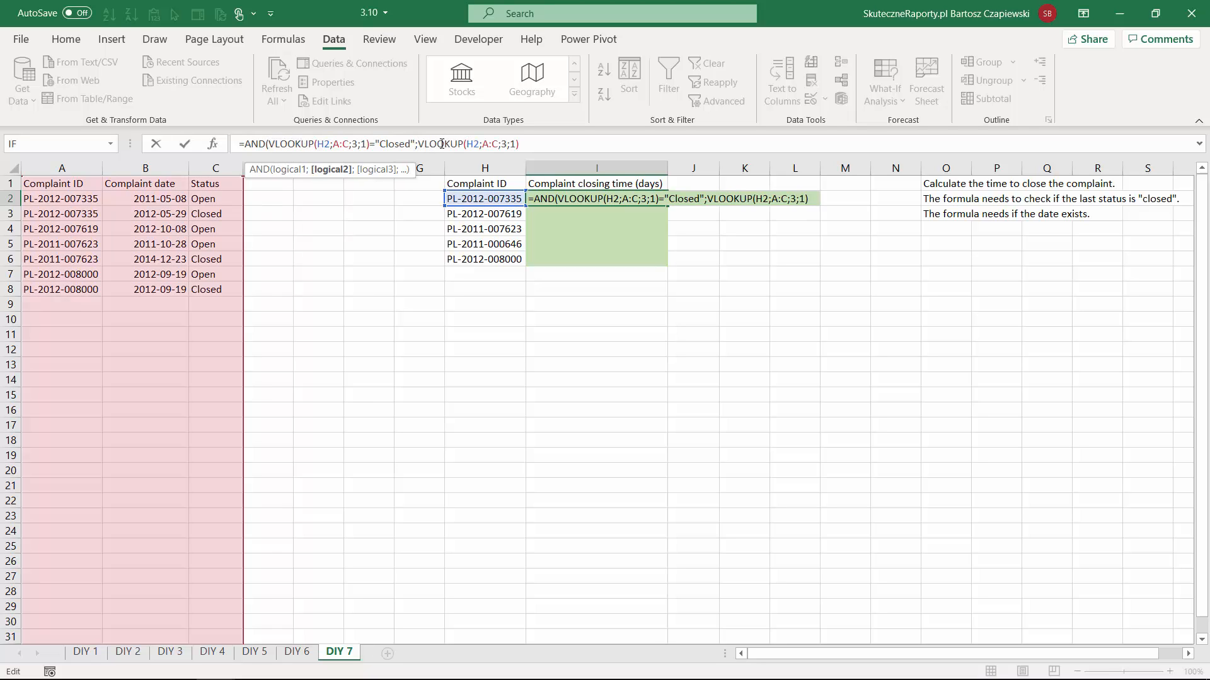
Turn the second AND condition into ISERROR(VLOOKUP(H2;A:C;3;0)), using 0 for an exact match.
double_click(514, 145)
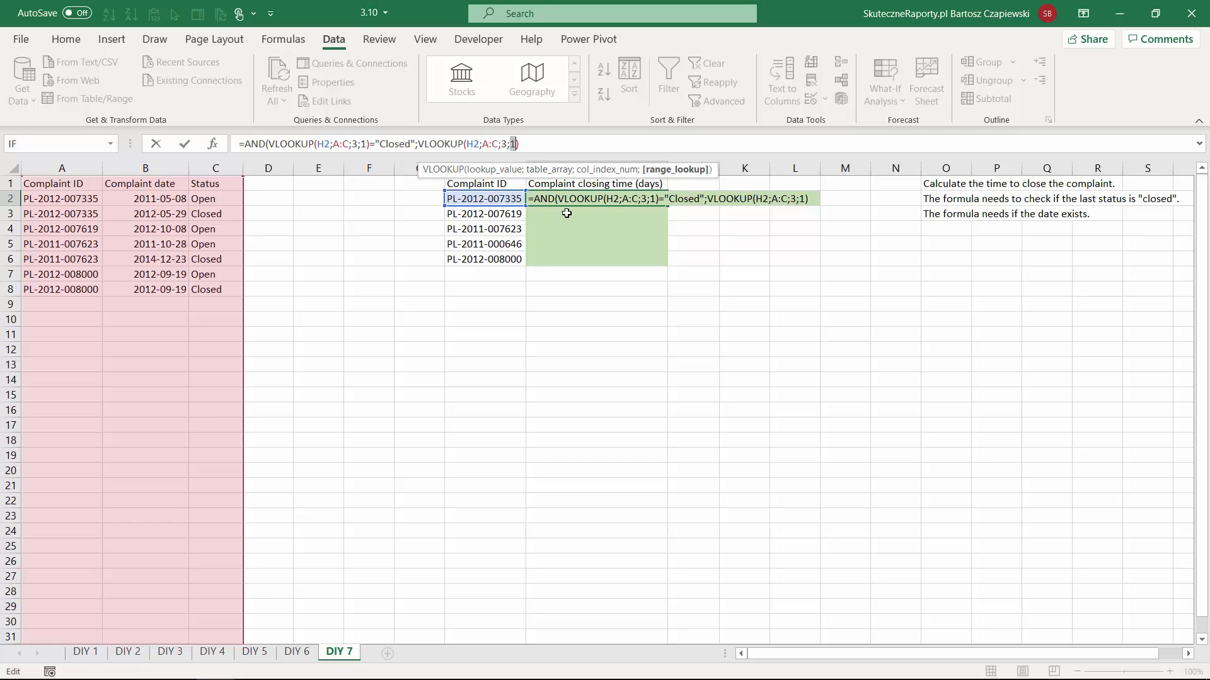
left_click(419, 145)
type("is")
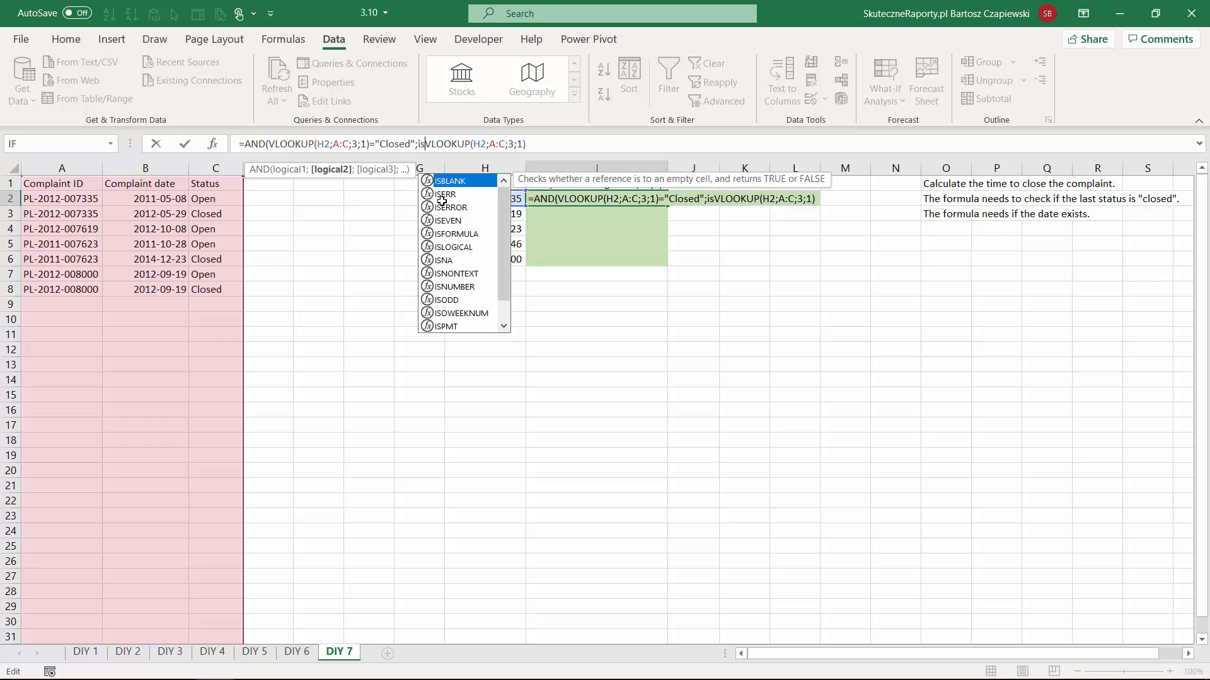
double_click(442, 203)
double_click(555, 144)
type("0")
key("Right")
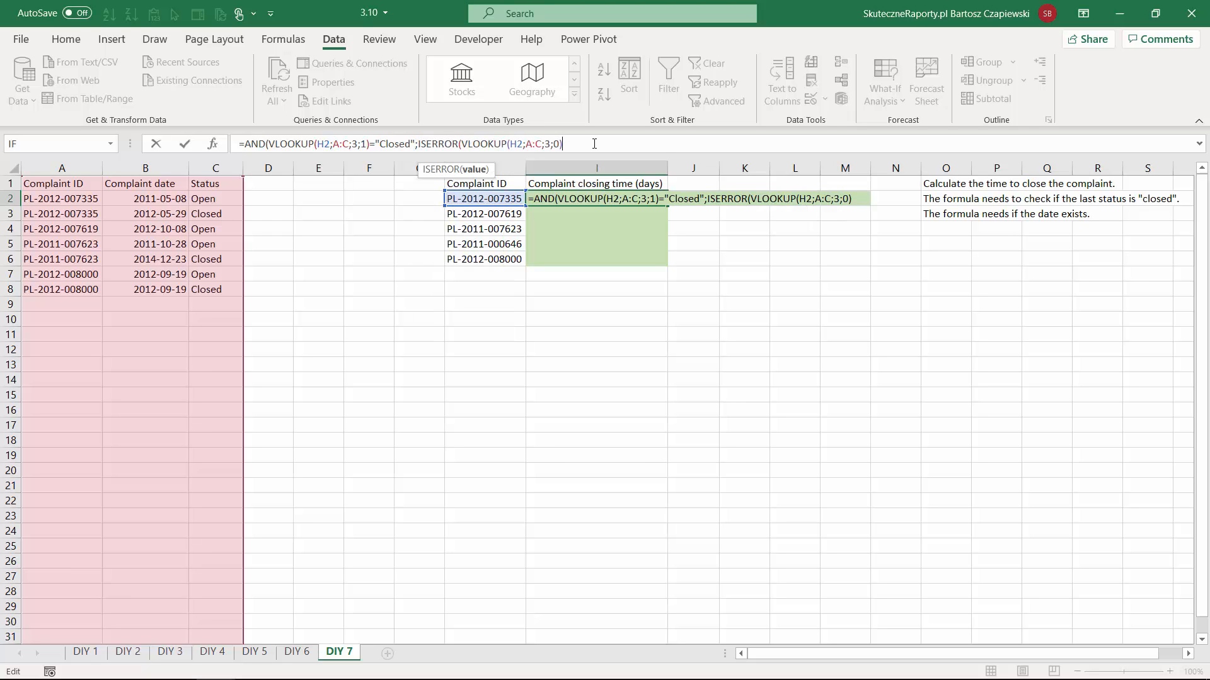
type(")")
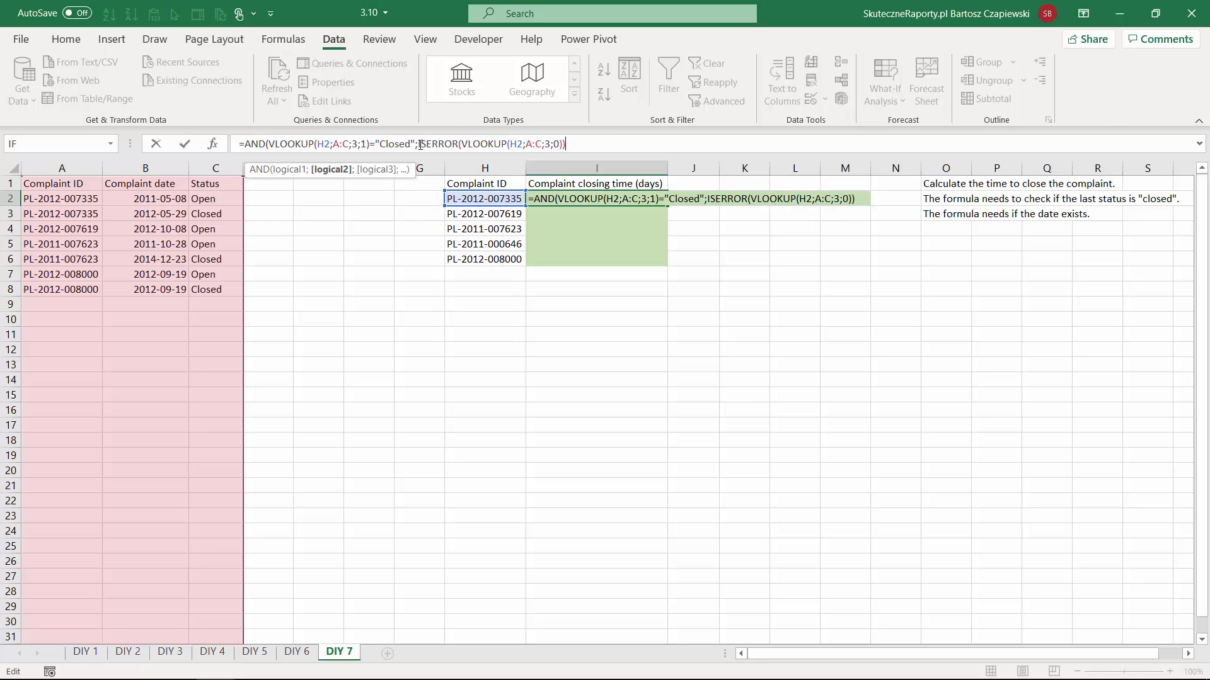
Negate the second condition as NOT(ISERROR(VLOOKUP(H2;A:C;3;0))), close the AND formula and commit it in I2.
type("not")
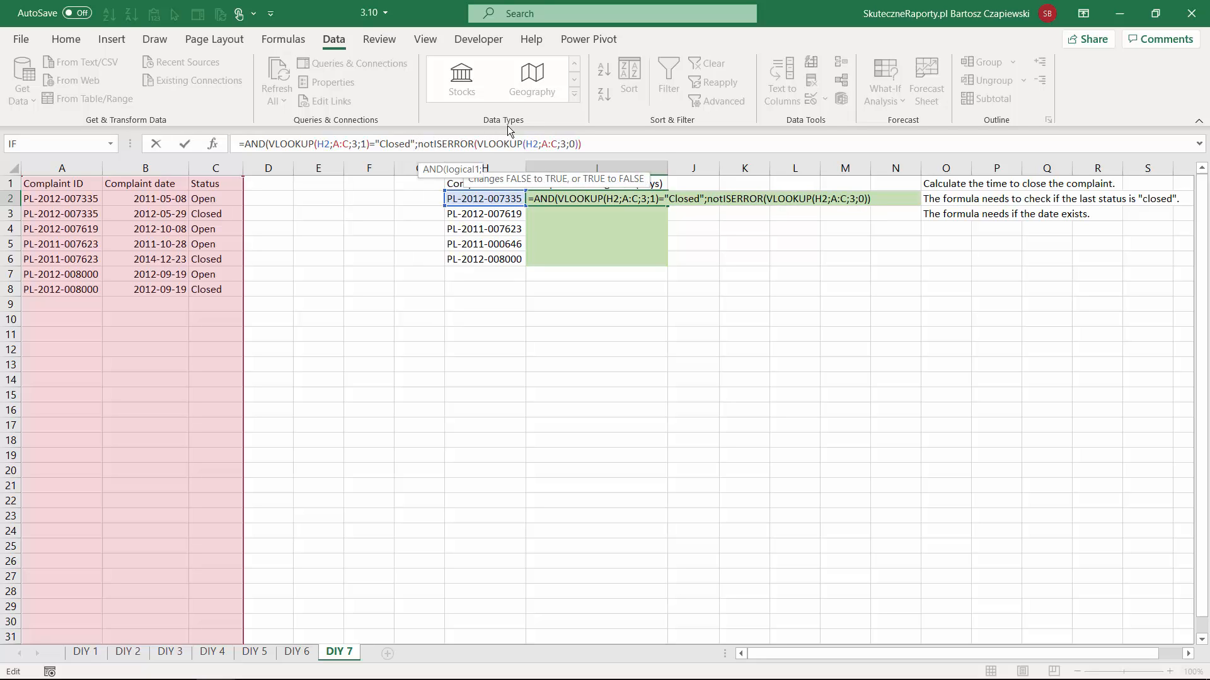
key("Tab")
type(")")
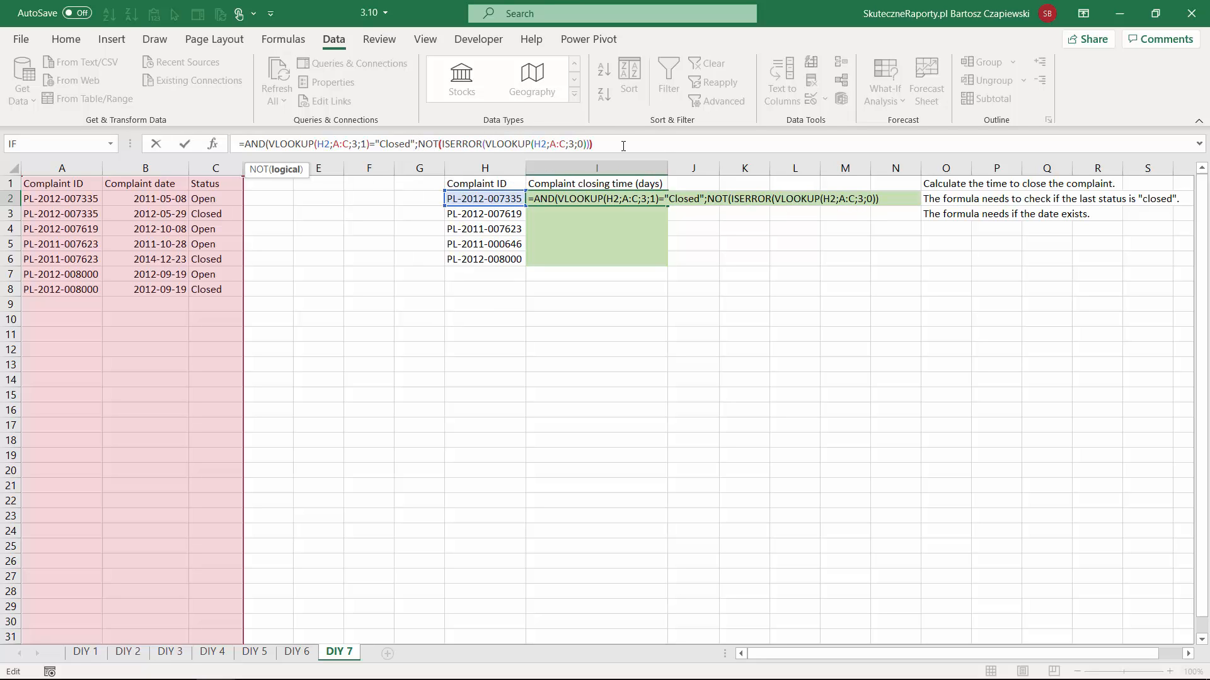
type(")")
key("ctrl+Return")
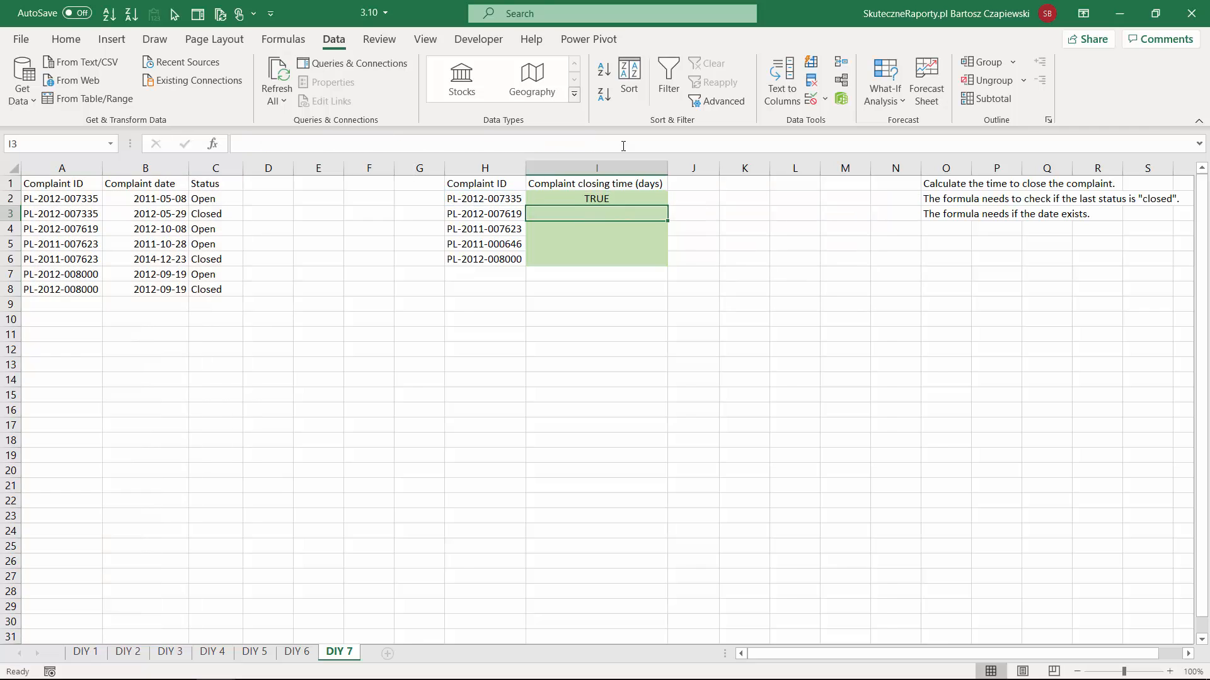
Fill the I2 AND formula down to I6 and inspect the first and last results.
double_click(667, 210)
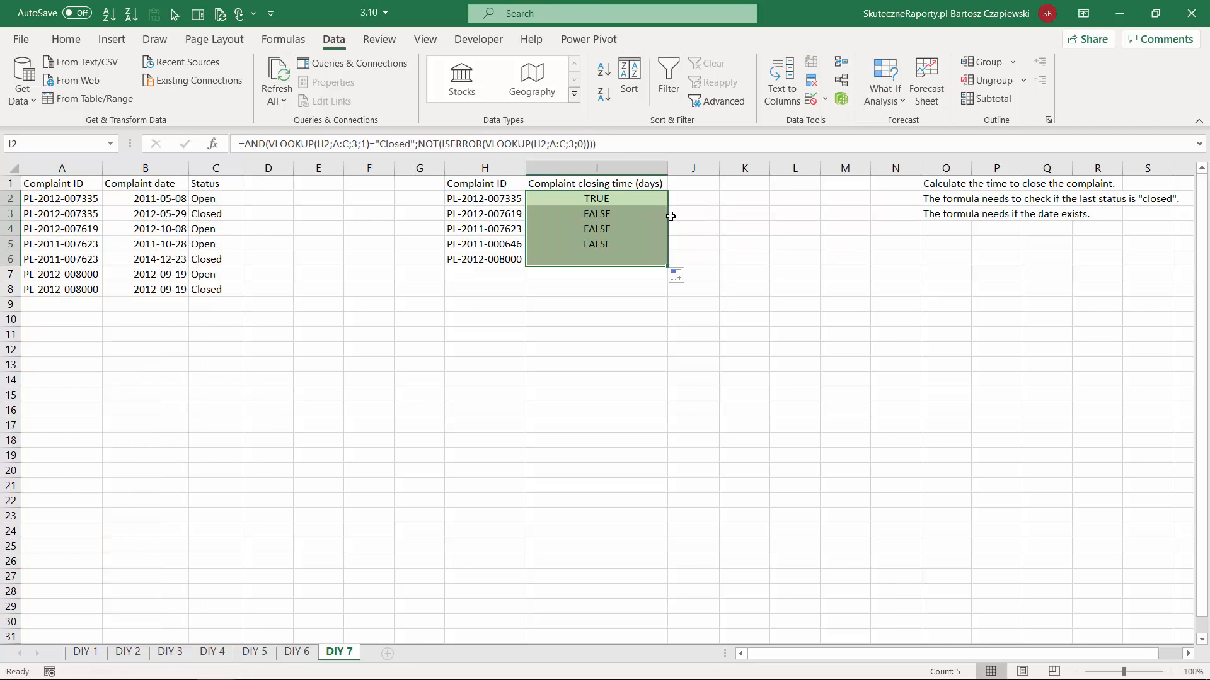
left_click(608, 199)
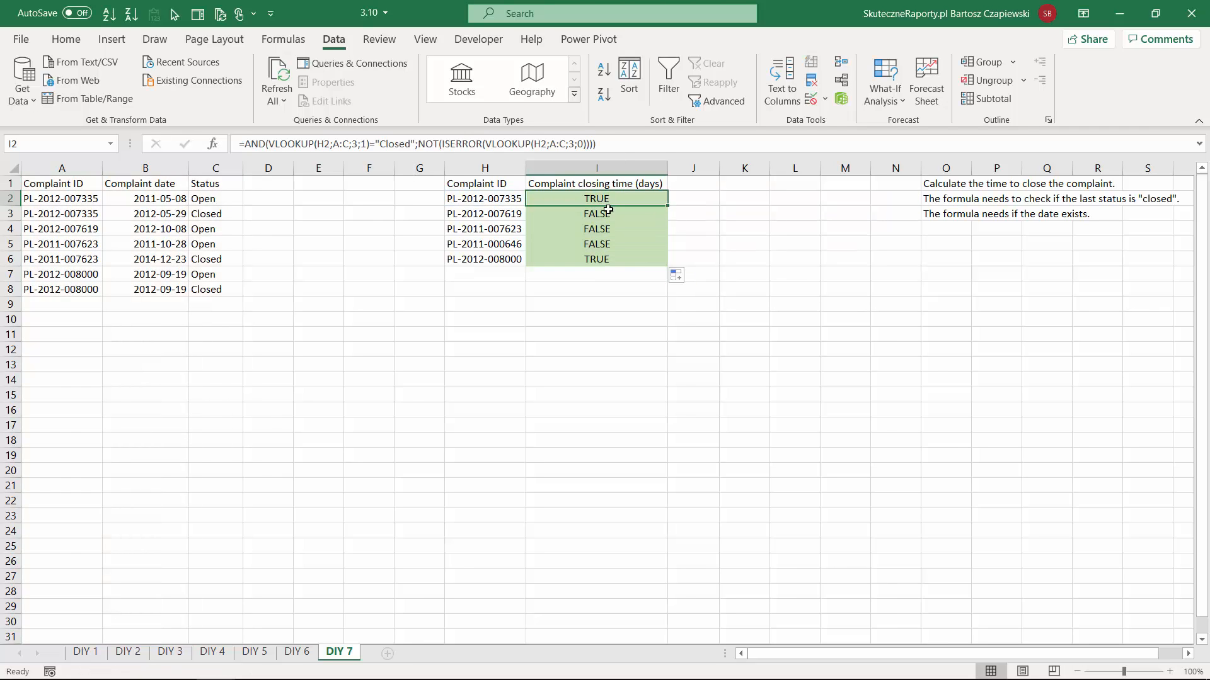
left_click(606, 259)
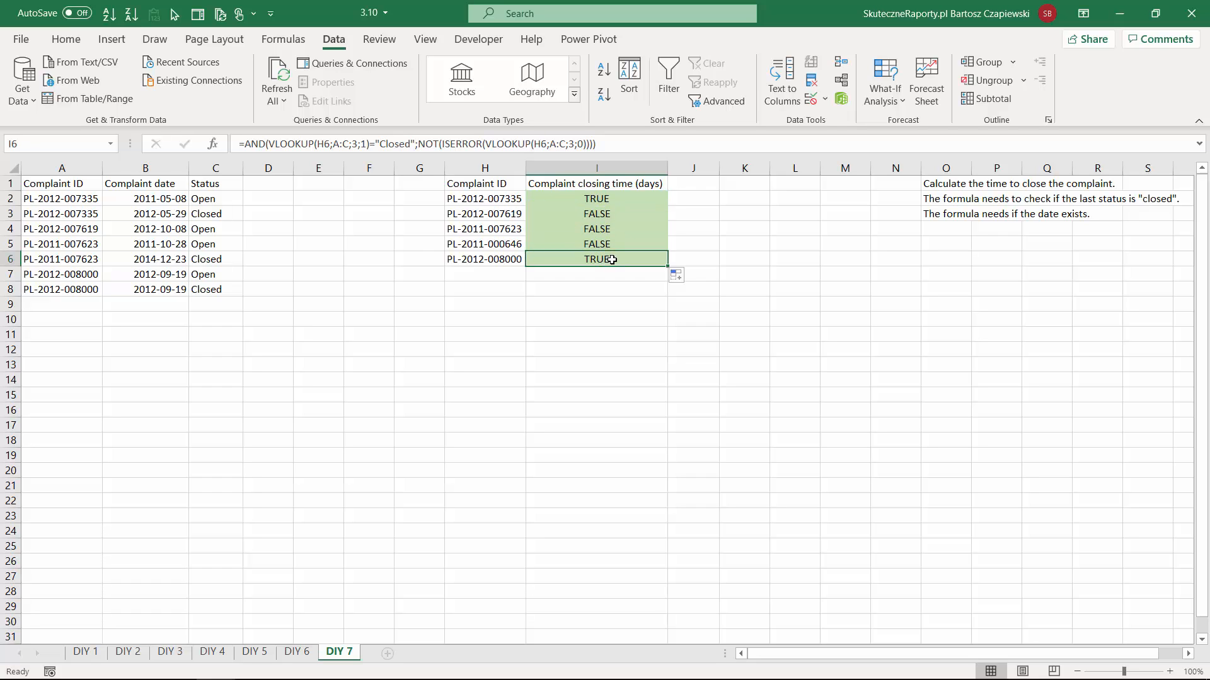
Wrap the existing AND formula in I2 in an IF function as its logical test, ready for the value if true.
left_click(598, 200)
key("F2")
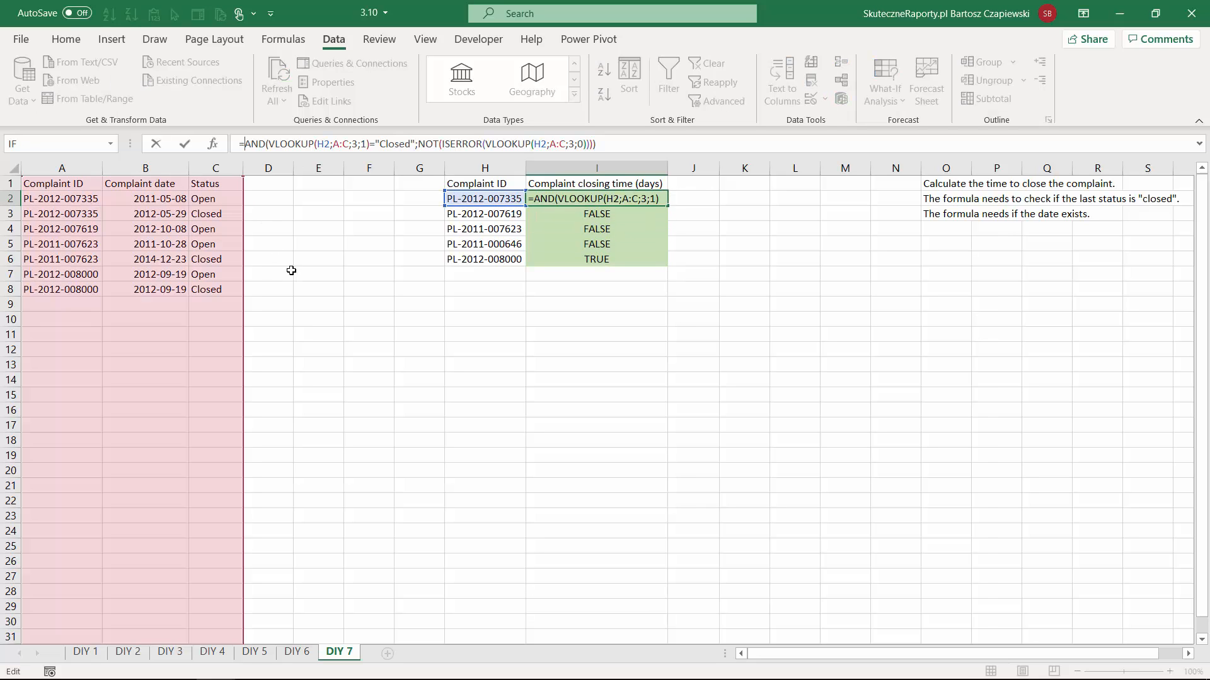
type("if")
key("Tab")
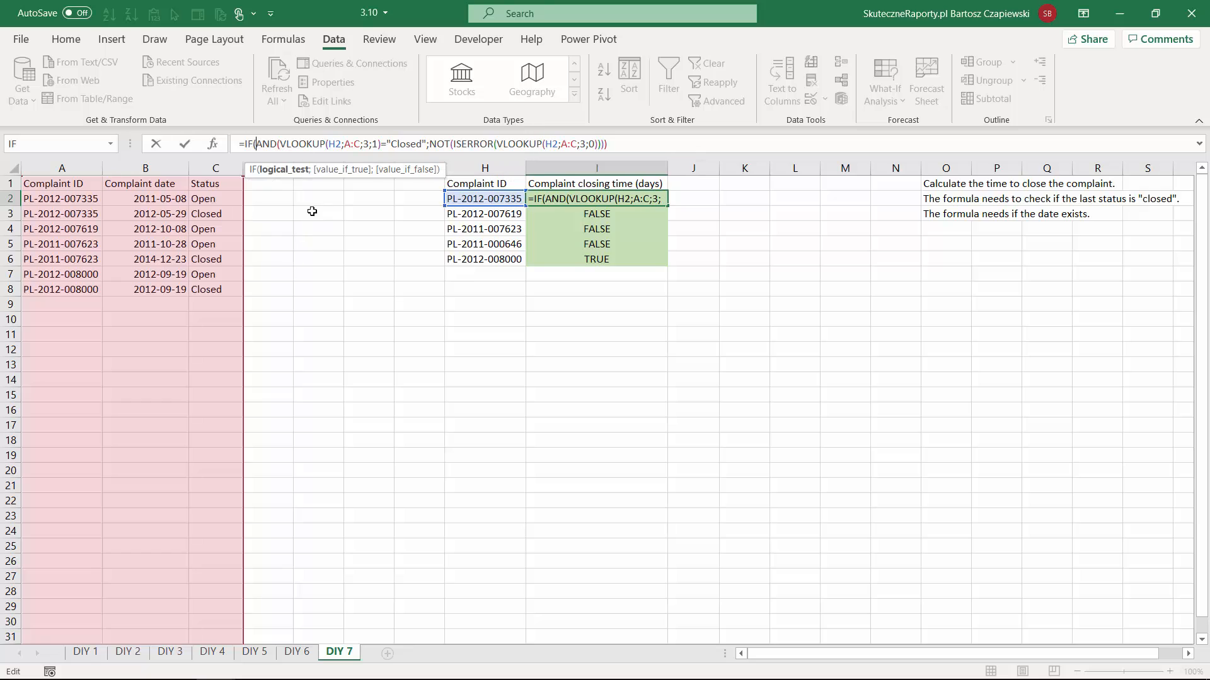
left_click(626, 146)
type(");")
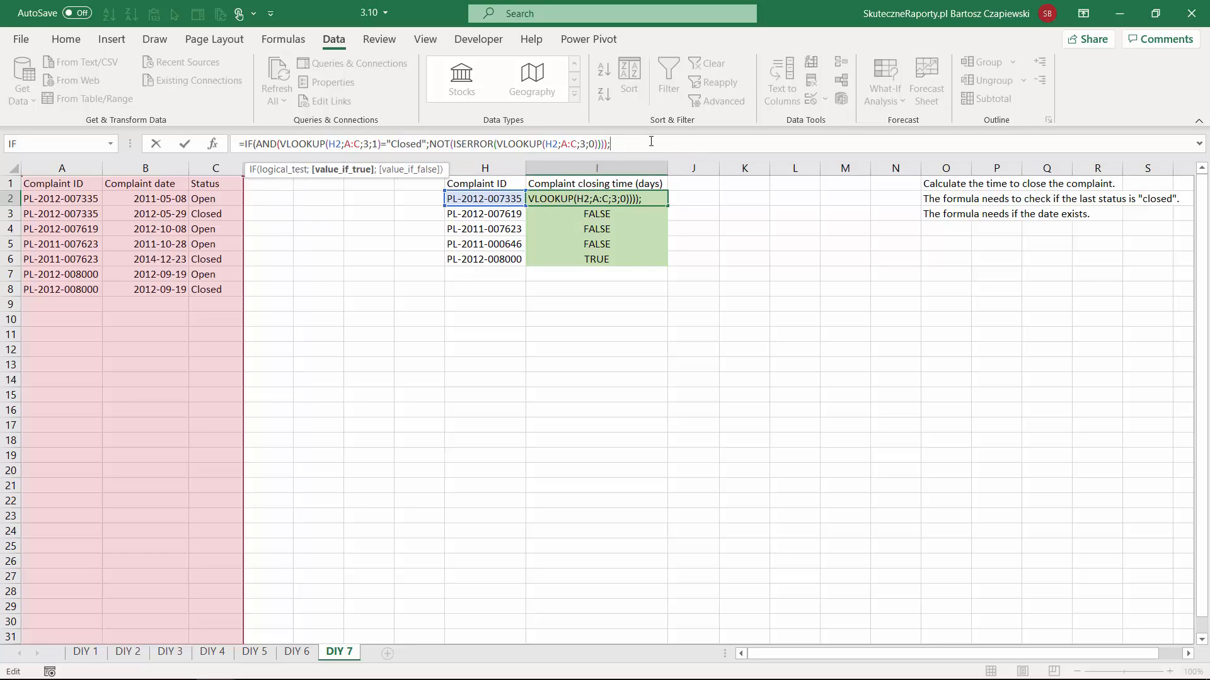
Reuse the first condition's VLOOKUP as the IF's value if true, with column index 2, giving VLOOKUP(H2;A:C;2;1).
type("vlo")
key("Tab")
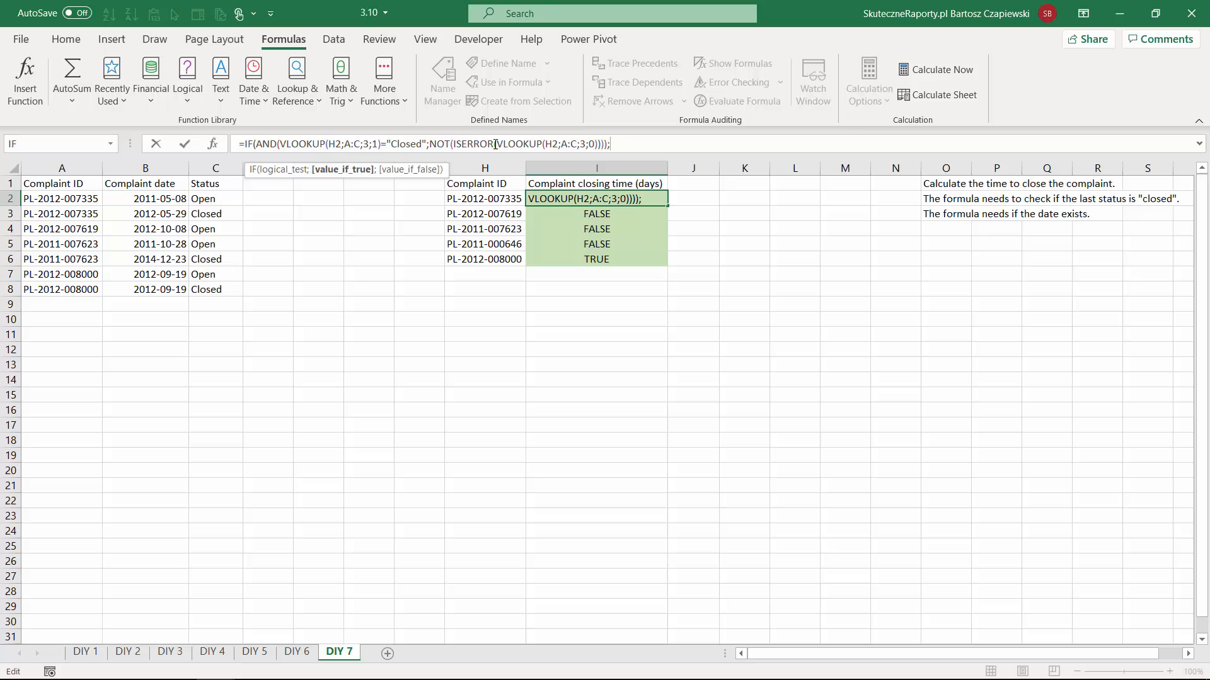
left_click_drag(279, 144, 384, 145)
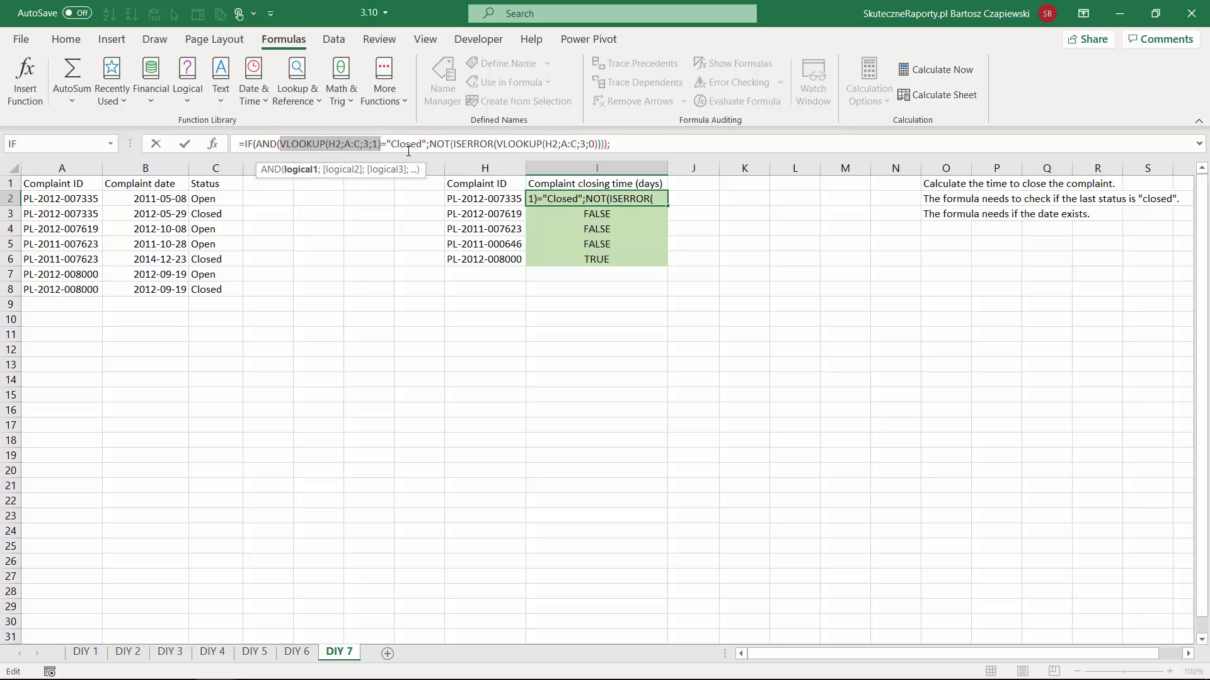
key("ctrl+c")
left_click(666, 148)
key("ctrl+v")
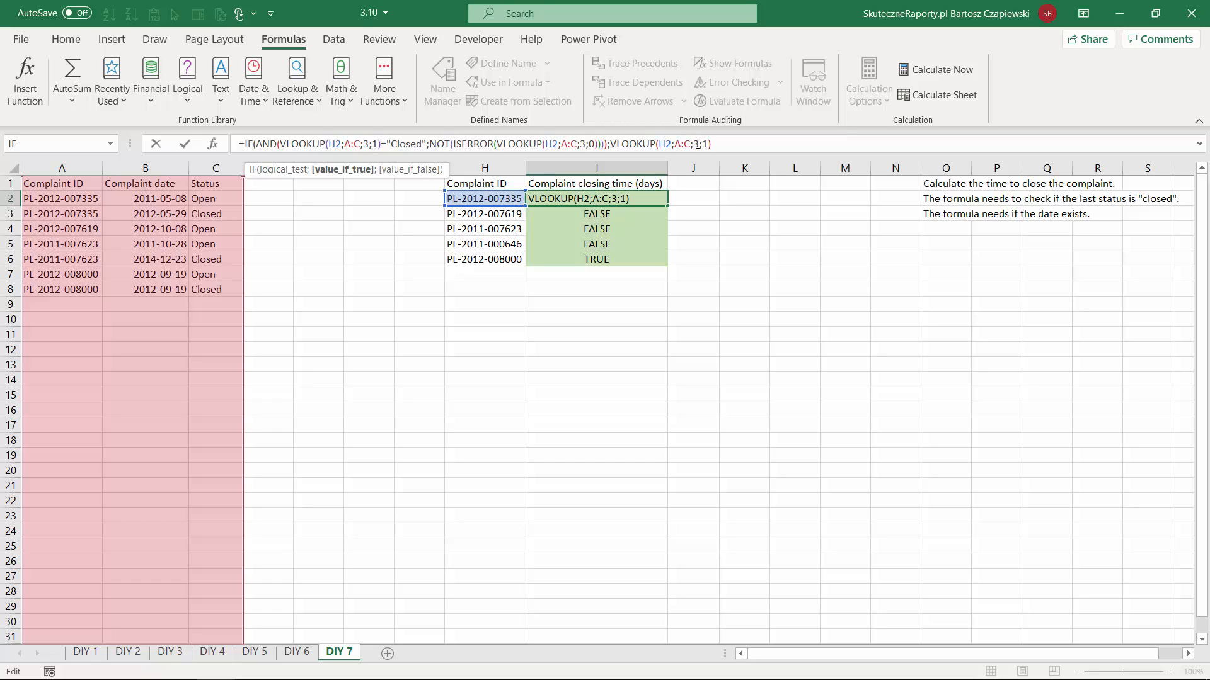
left_click(696, 143)
key("BackSpace")
type("2")
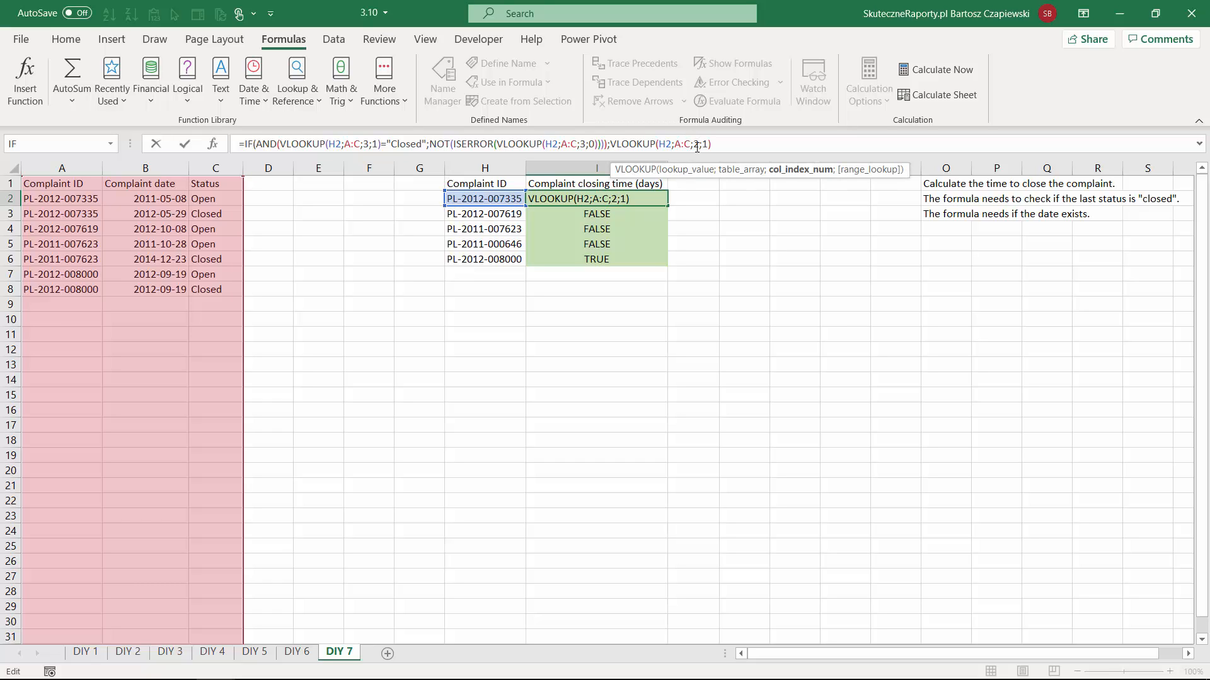
Subtract a copy of the exact-match VLOOKUP with column index 2 from the value if true, as -VLOOKUP(H2;A:C;2;0).
left_click(734, 143)
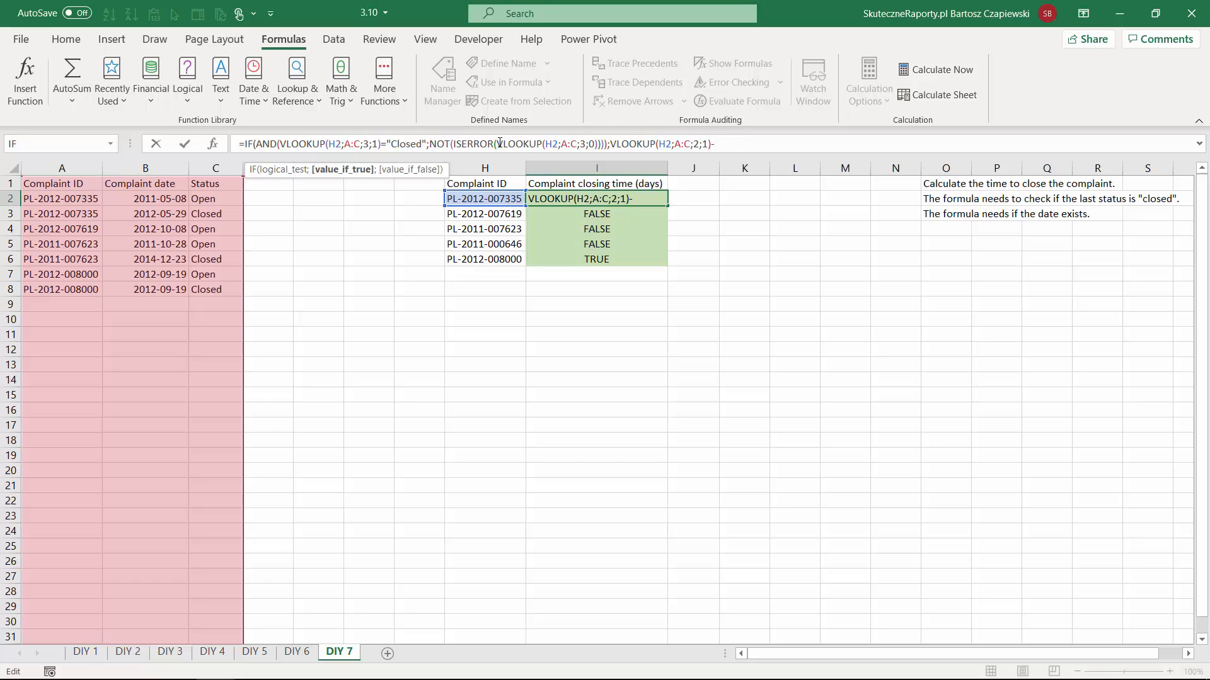
left_click_drag(497, 143, 599, 144)
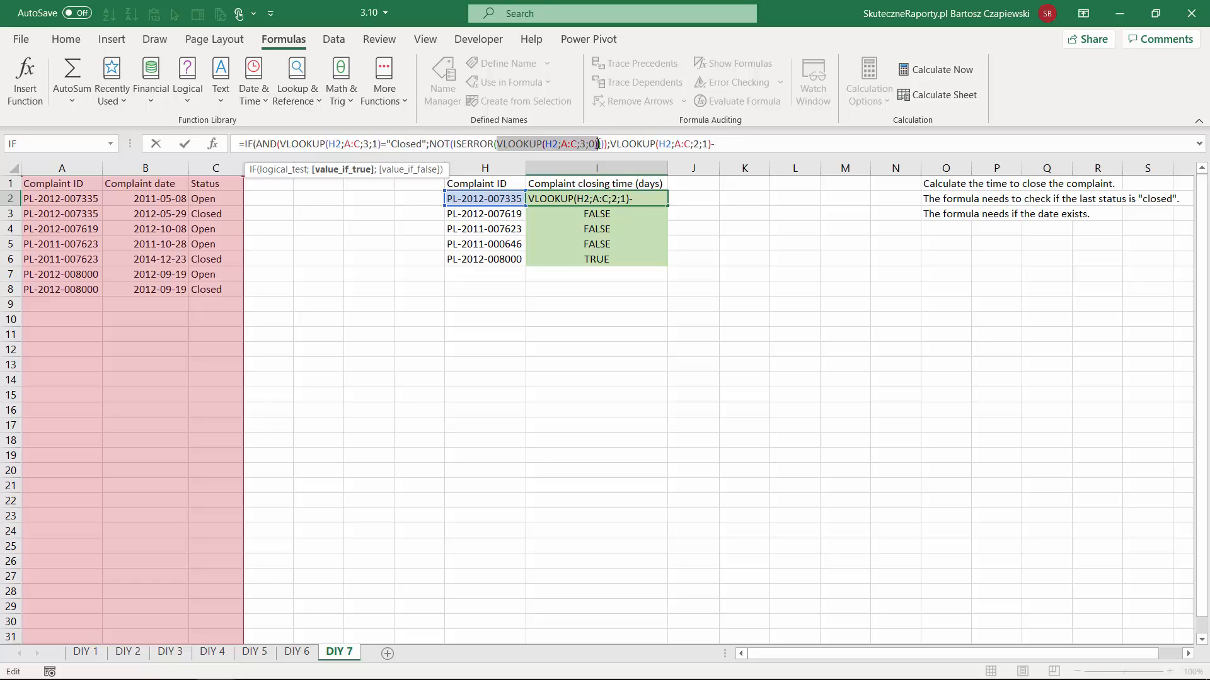
key("ctrl+c")
left_click(745, 144)
key("ctrl+v")
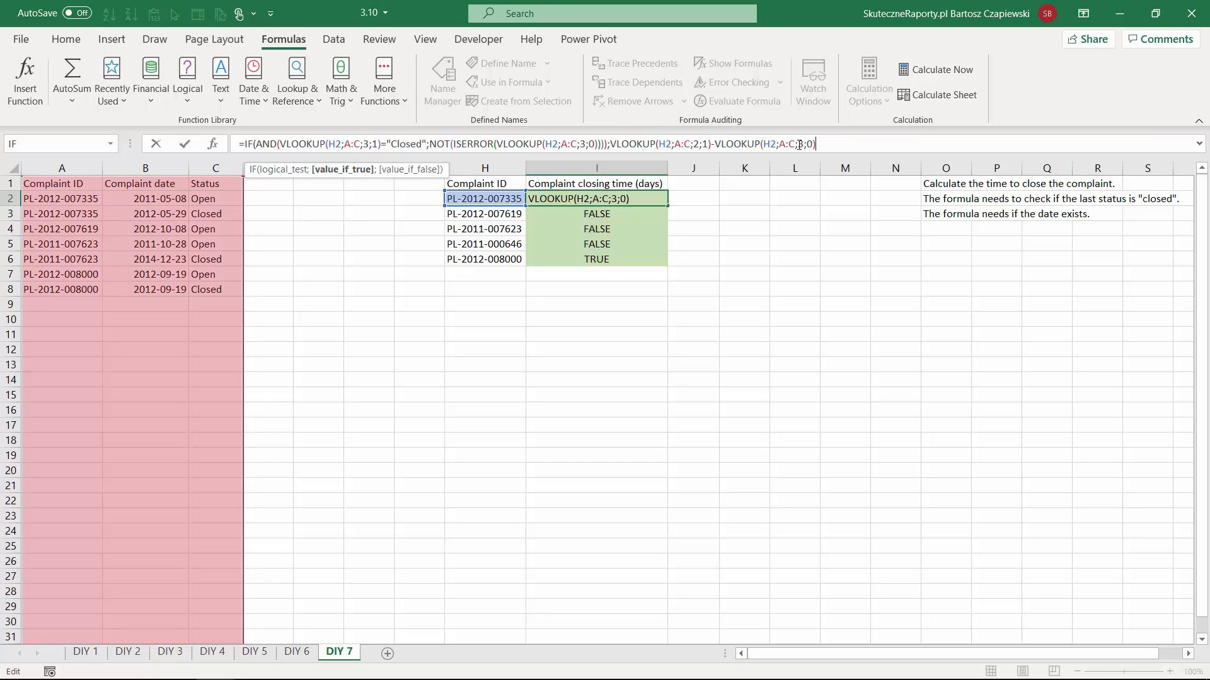
double_click(802, 144)
type("2")
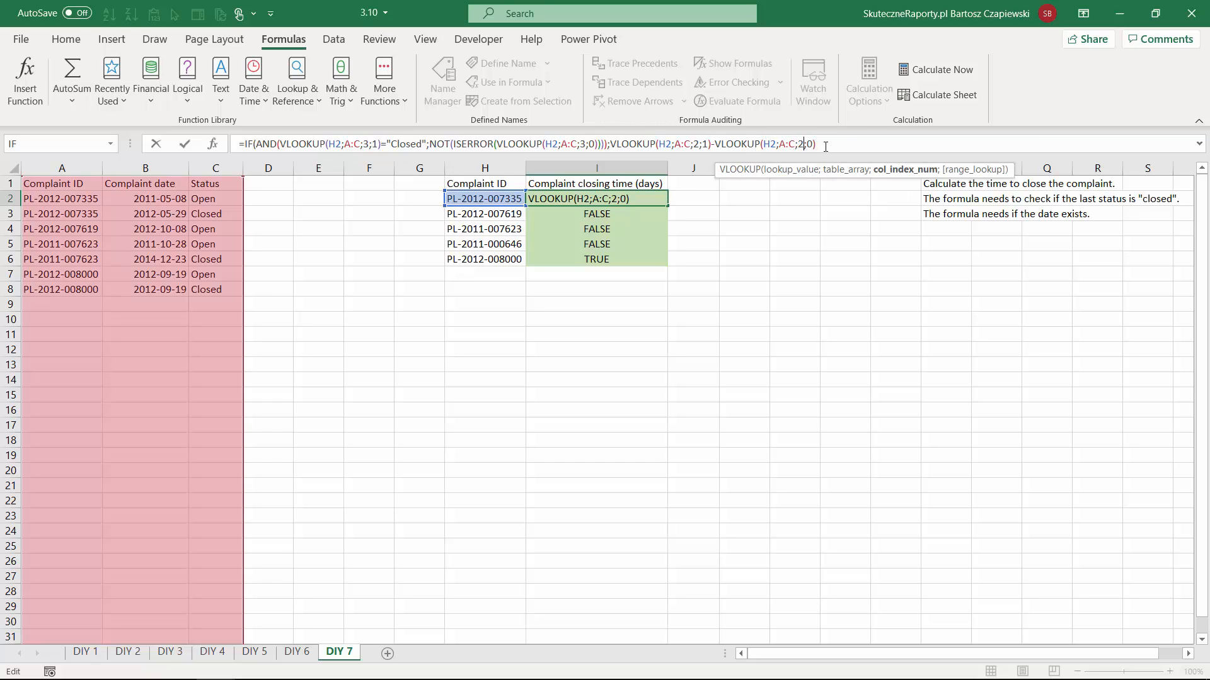
Set the IF's value if false to "error", commit the formula in I2 and fill it down to I6.
left_click(844, 137)
type(";\"error")
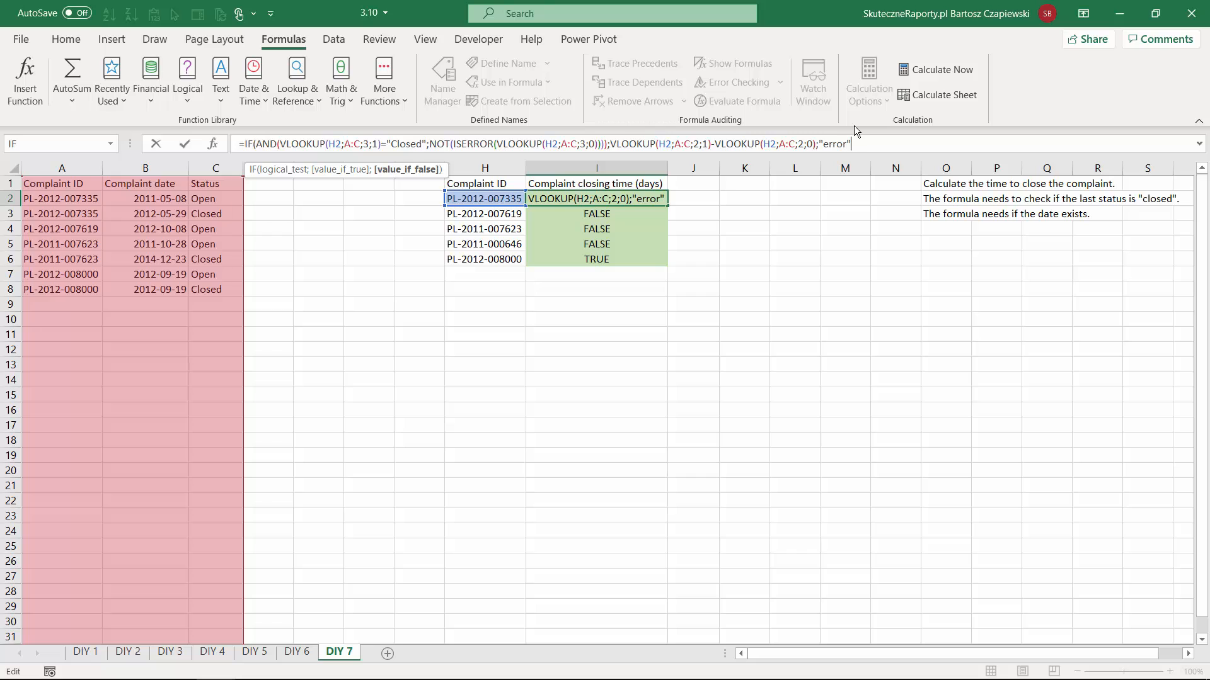
key("Return")
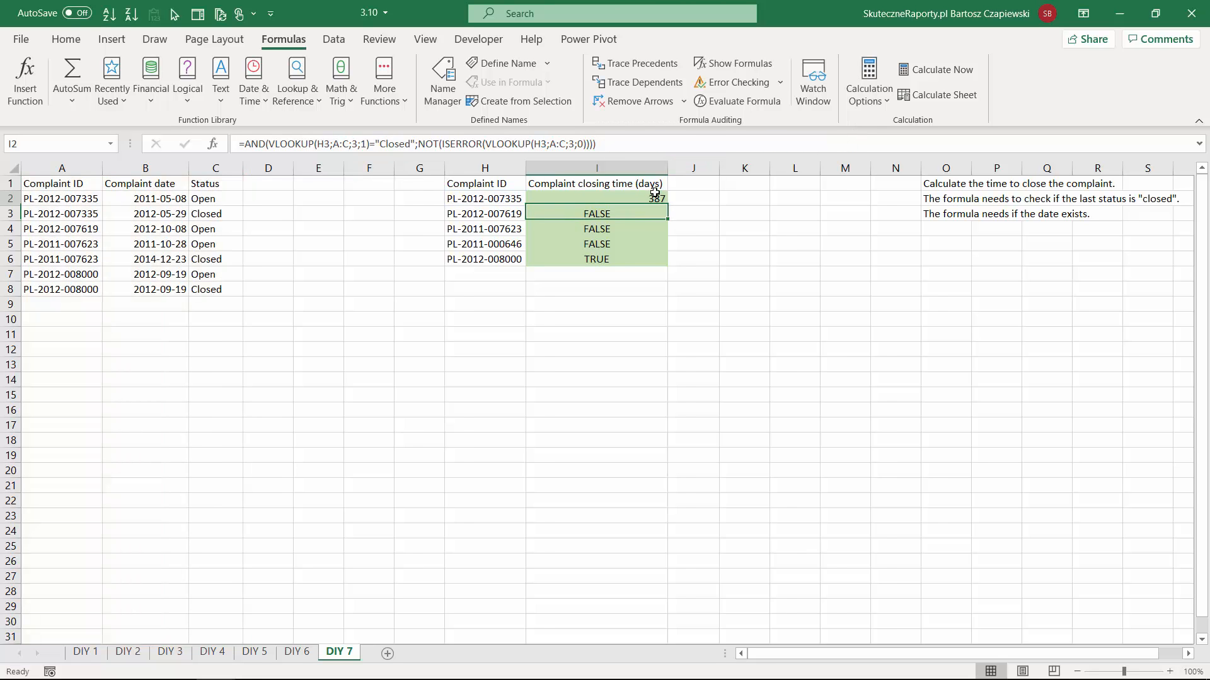
left_click(656, 193)
double_click(667, 206)
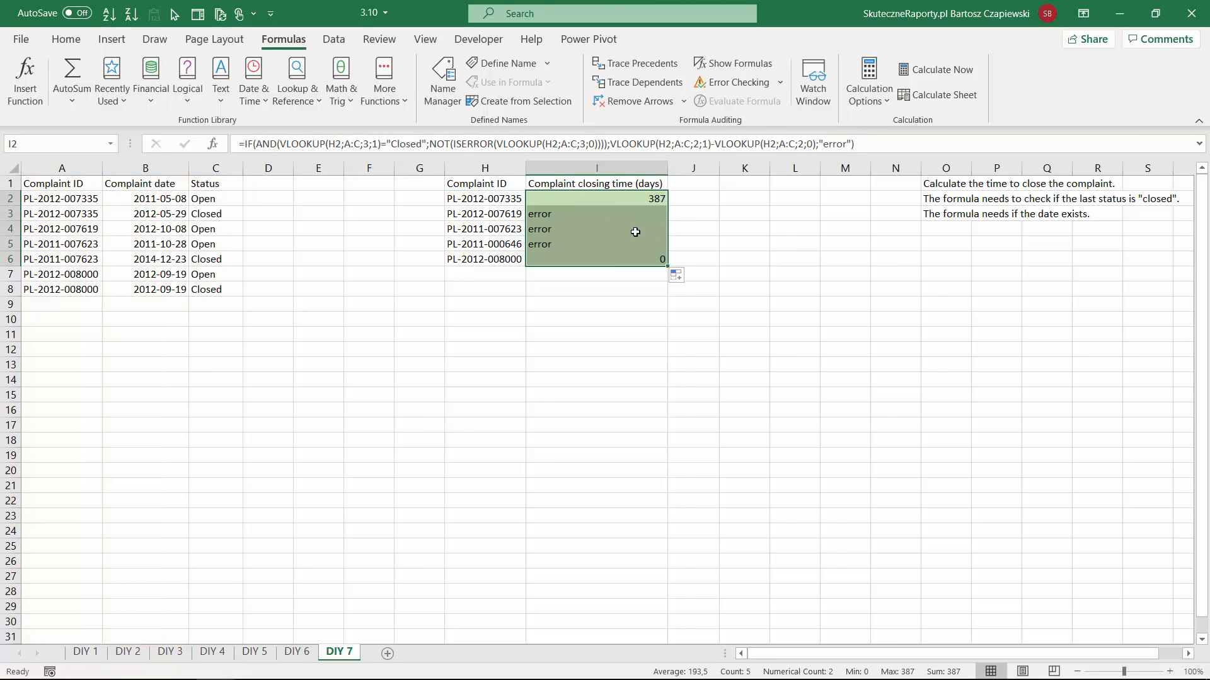